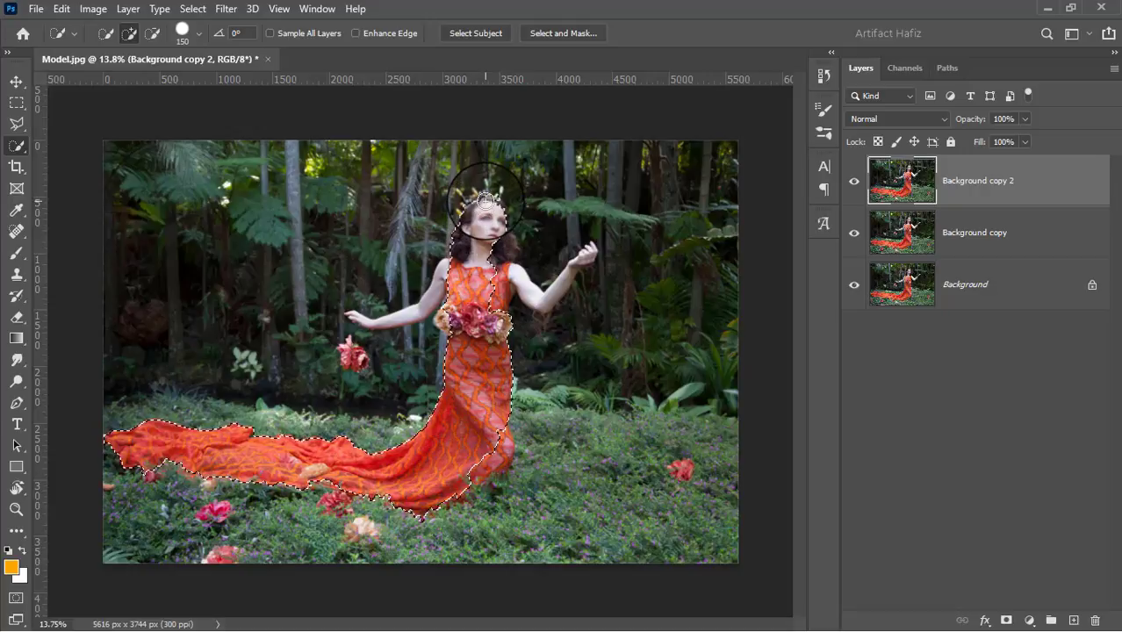
# Add the raised arm and the adjoining side of the dress bodice to the quick selection with a size 60 brush.
pyautogui.click(484, 201)
pyautogui.press('[')
pyautogui.press('[')
pyautogui.press('[')
pyautogui.press('[')
pyautogui.press('[')
pyautogui.press('[')
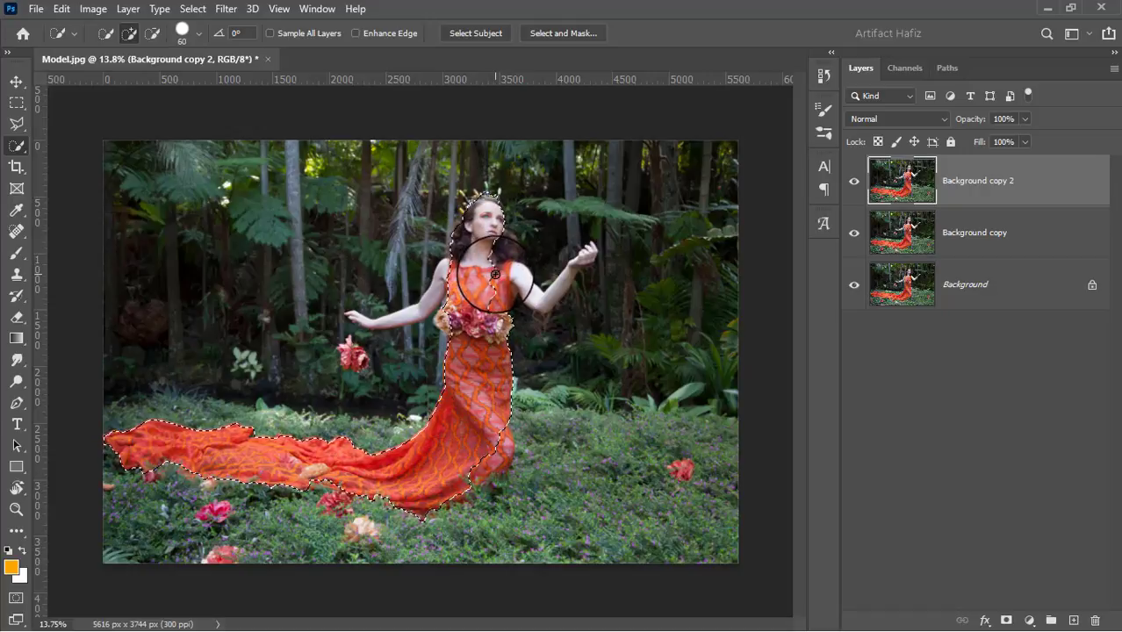
pyautogui.keyDown('alt'); pyautogui.scroll(8, 496, 274); pyautogui.keyUp('alt')
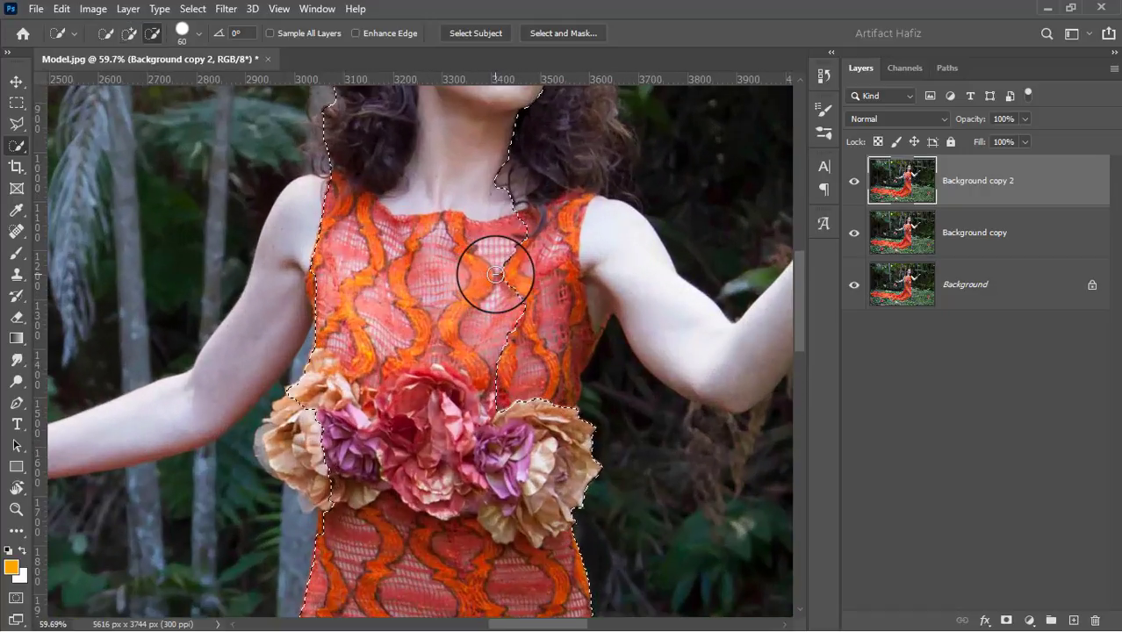
pyautogui.moveTo(494, 271)
pyautogui.mouseDown()
pyautogui.moveTo(460, 320)
pyautogui.moveTo(275, 407)
pyautogui.mouseUp()
pyautogui.moveTo(306, 275)
pyautogui.mouseDown()
pyautogui.moveTo(323, 256)
pyautogui.moveTo(342, 368)
pyautogui.moveTo(400, 384)
pyautogui.moveTo(431, 458)
pyautogui.moveTo(517, 484)
pyautogui.moveTo(576, 439)
pyautogui.moveTo(702, 283)
pyautogui.mouseUp()
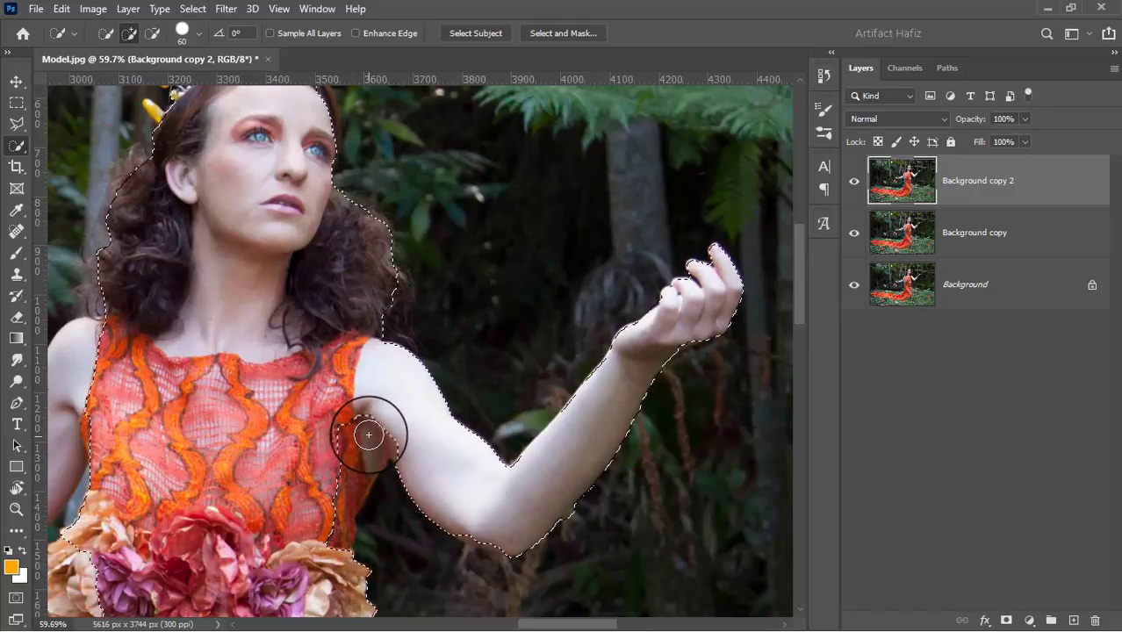
pyautogui.moveTo(373, 431); pyautogui.dragTo(311, 497)
# Add the crown and its gem tips to the quick selection with a size 15 brush.
pyautogui.moveTo(267, 459); pyautogui.dragTo(314, 549)
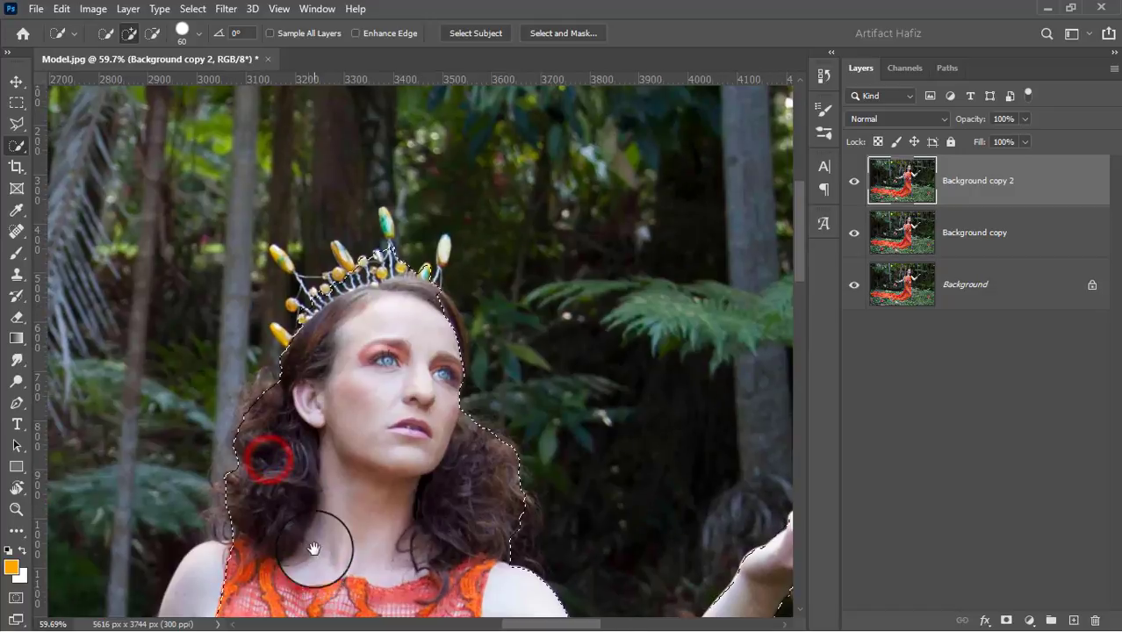
pyautogui.click(325, 300)
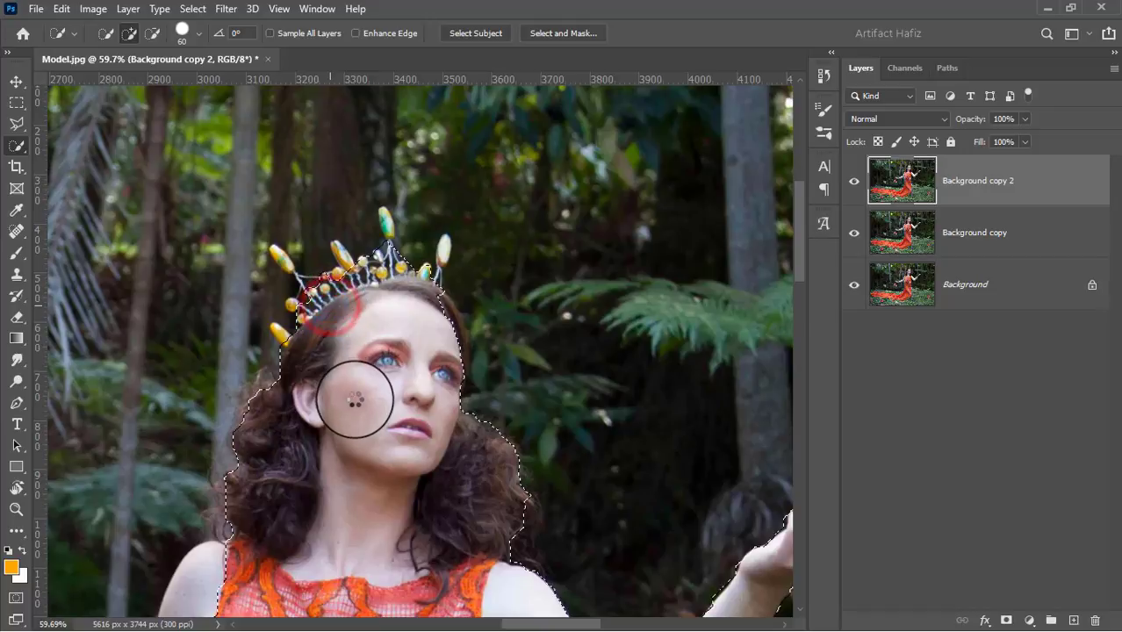
pyautogui.scroll(3, 380, 284)
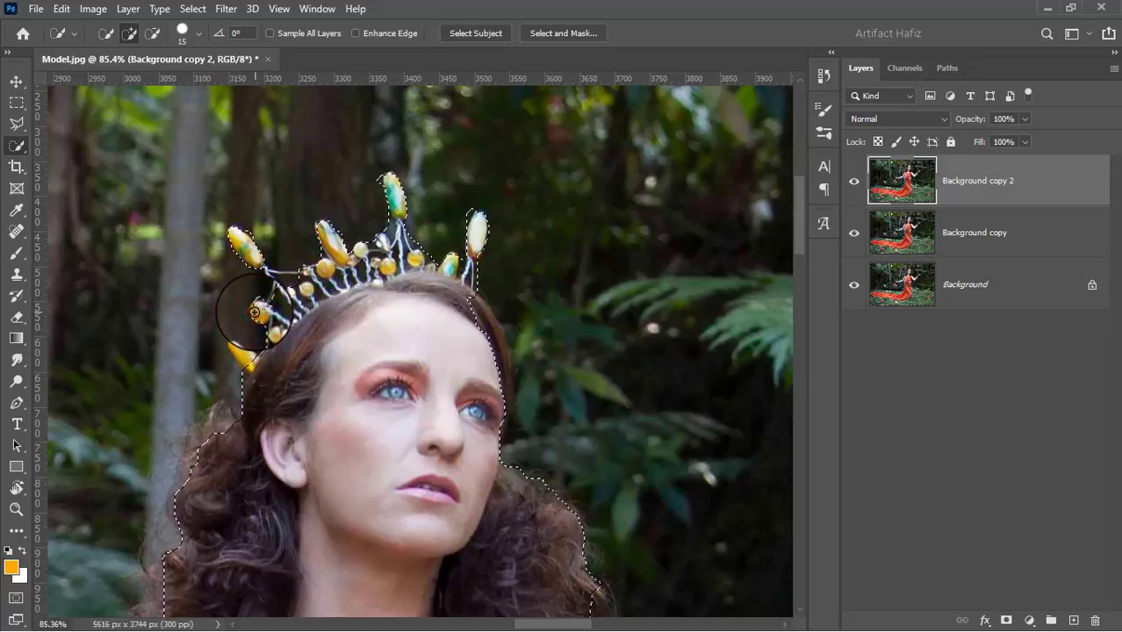
pyautogui.click(235, 345)
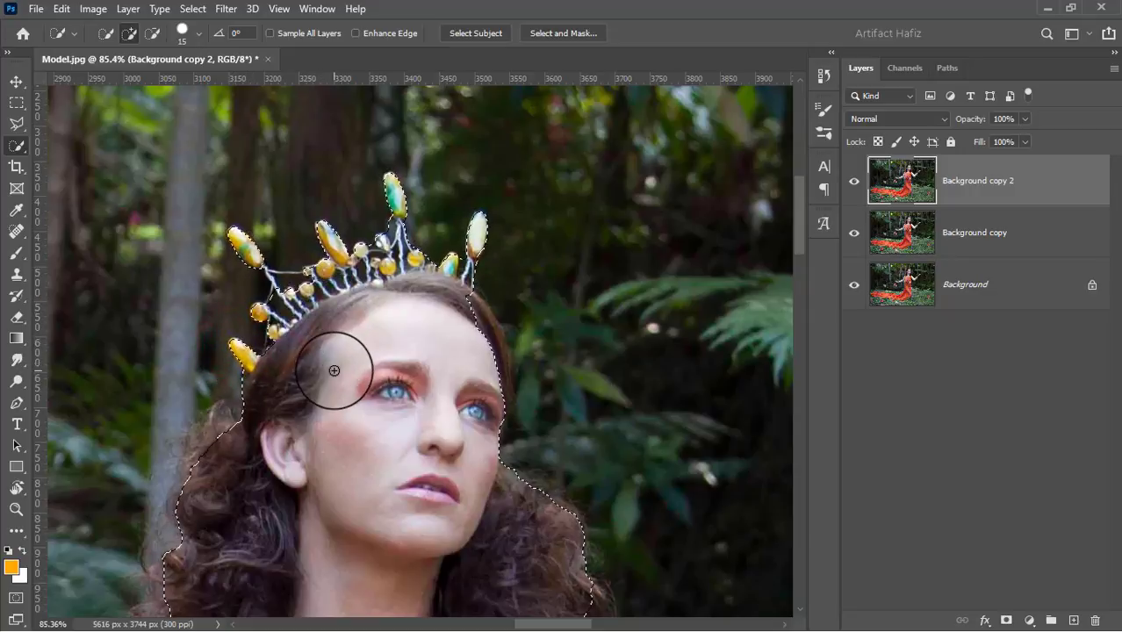
# Add the lowered arm and its fingers to the quick selection with a size 35 brush.
pyautogui.scroll(-5, 360, 365)
pyautogui.moveTo(311, 506); pyautogui.dragTo(430, 372)
pyautogui.scroll(1, 428, 367)
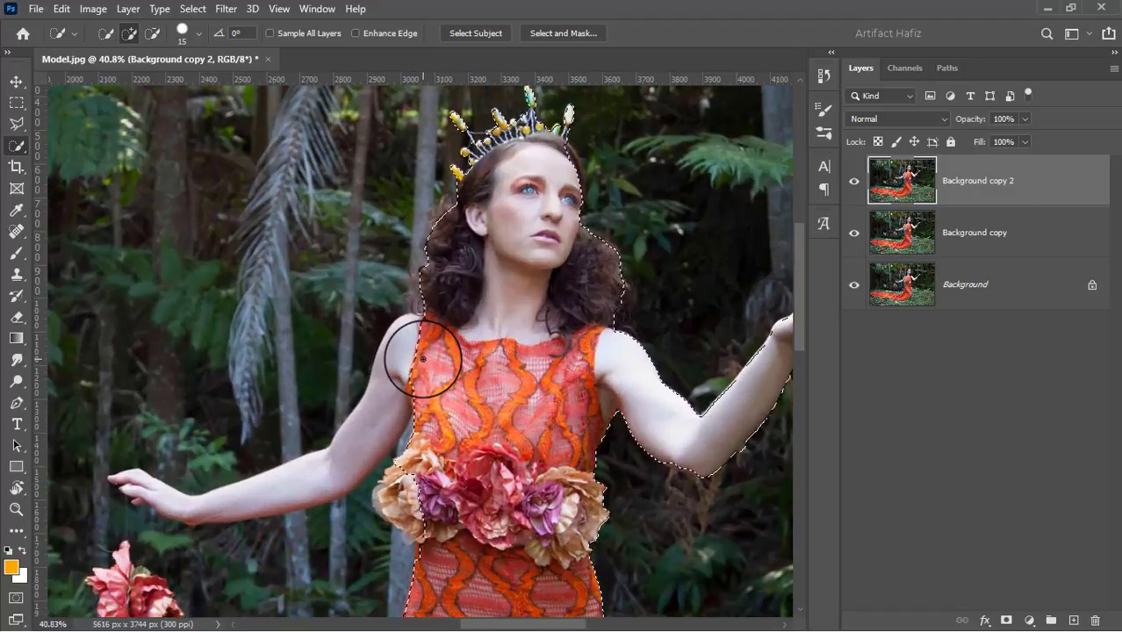
pyautogui.press(']')
pyautogui.press(']')
pyautogui.press(']')
pyautogui.moveTo(418, 345)
pyautogui.mouseDown()
pyautogui.moveTo(386, 418)
pyautogui.moveTo(356, 447)
pyautogui.moveTo(203, 512)
pyautogui.mouseUp()
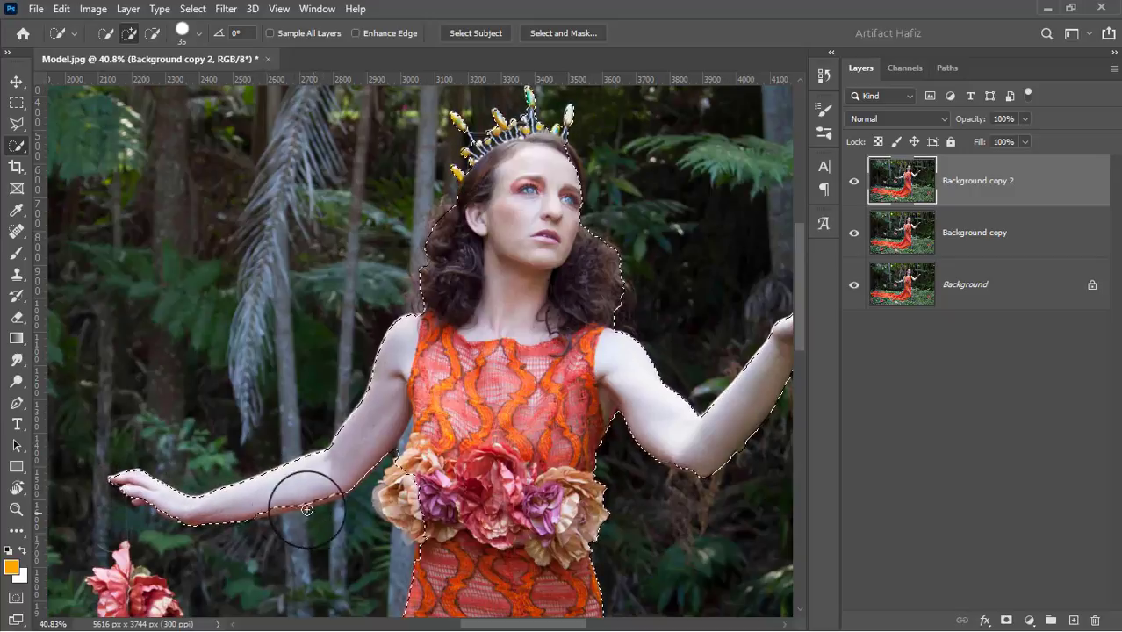
pyautogui.click(144, 498)
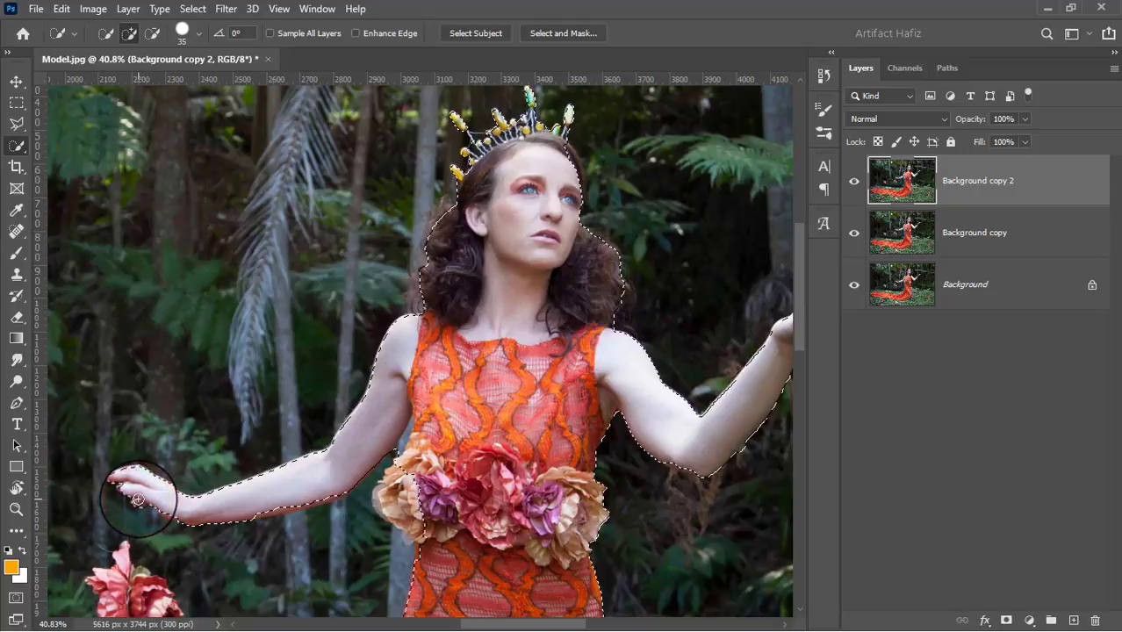
pyautogui.click(138, 498)
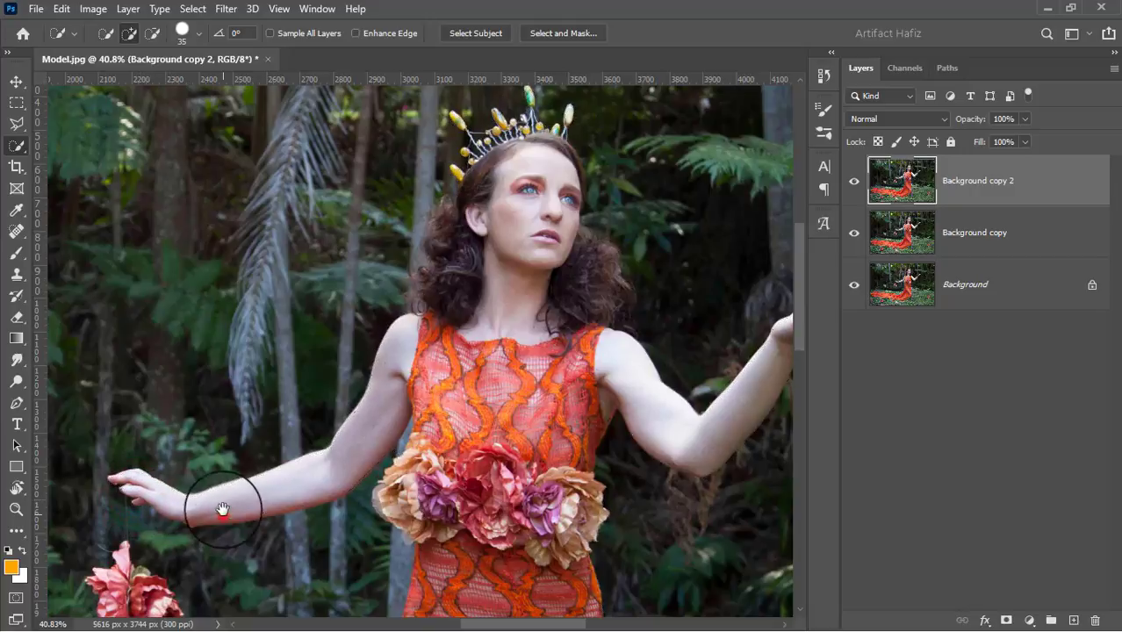
# Add the remaining waist flowers and the lower hem of the dress to the quick selection.
pyautogui.moveTo(222, 509); pyautogui.dragTo(290, 281)
pyautogui.moveTo(478, 236)
pyautogui.mouseDown()
pyautogui.moveTo(421, 230)
pyautogui.moveTo(438, 206)
pyautogui.moveTo(459, 203)
pyautogui.mouseUp()
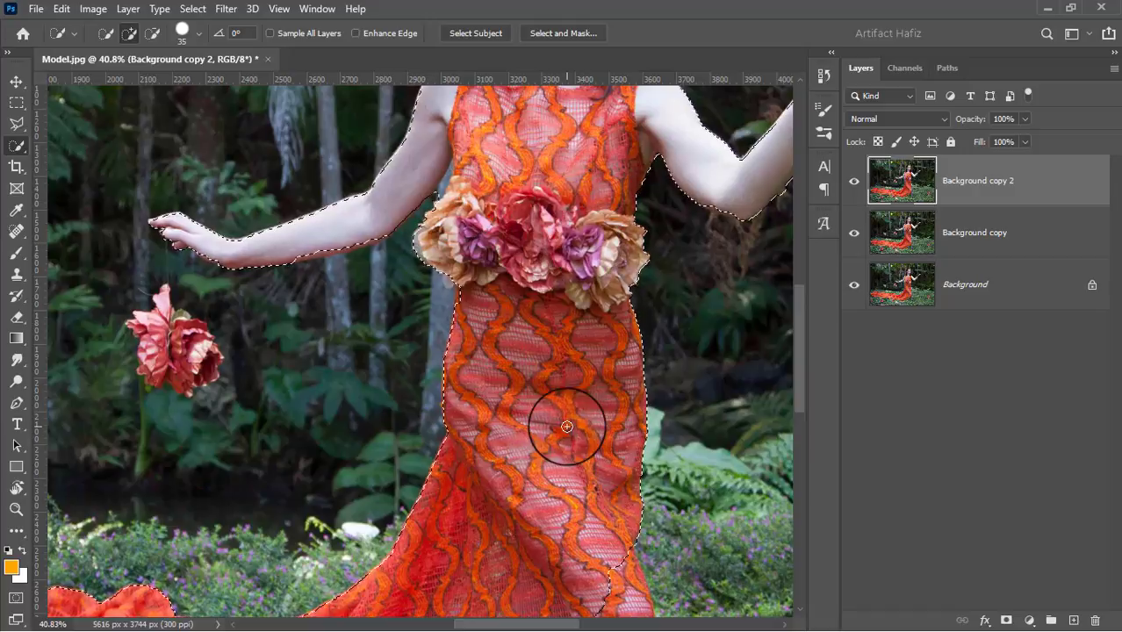
pyautogui.moveTo(561, 426); pyautogui.dragTo(586, 230)
pyautogui.moveTo(620, 292)
pyautogui.mouseDown()
pyautogui.moveTo(635, 443)
pyautogui.moveTo(596, 518)
pyautogui.moveTo(375, 597)
pyautogui.moveTo(122, 534)
pyautogui.moveTo(87, 566)
pyautogui.moveTo(87, 580)
pyautogui.moveTo(167, 585)
pyautogui.mouseUp()
pyautogui.scroll(-4, 632, 437)
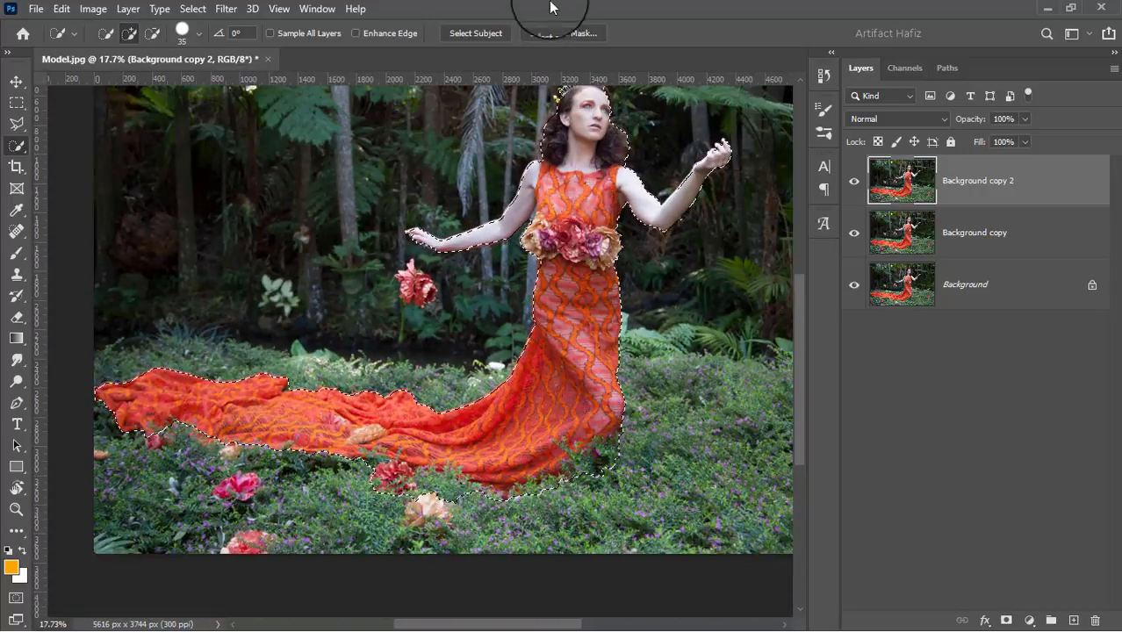
# Open Select and Mask and refine the crown's edges with the Refine Edge Brush at size 45.
pyautogui.click(547, 35)
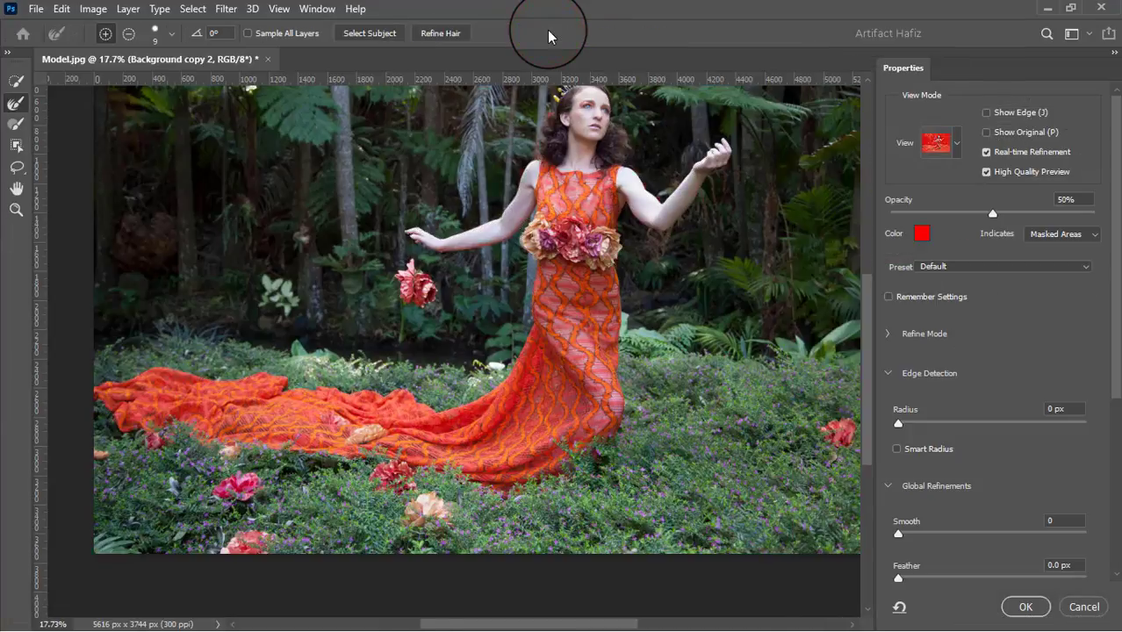
pyautogui.moveTo(624, 145); pyautogui.dragTo(618, 271)
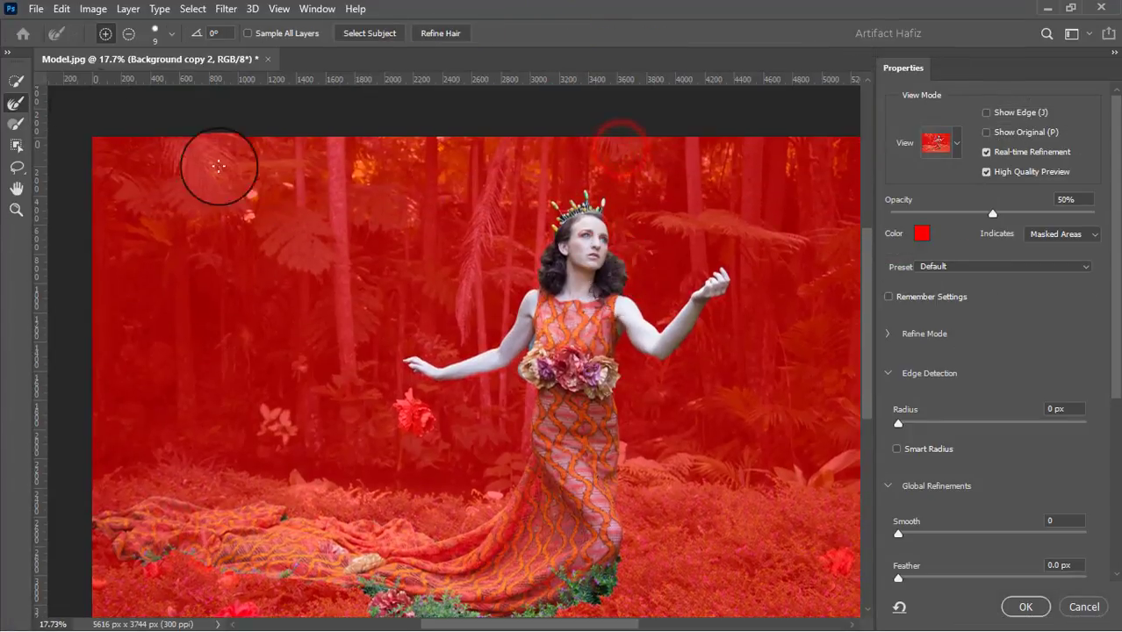
pyautogui.click(17, 106)
pyautogui.scroll(5, 576, 200)
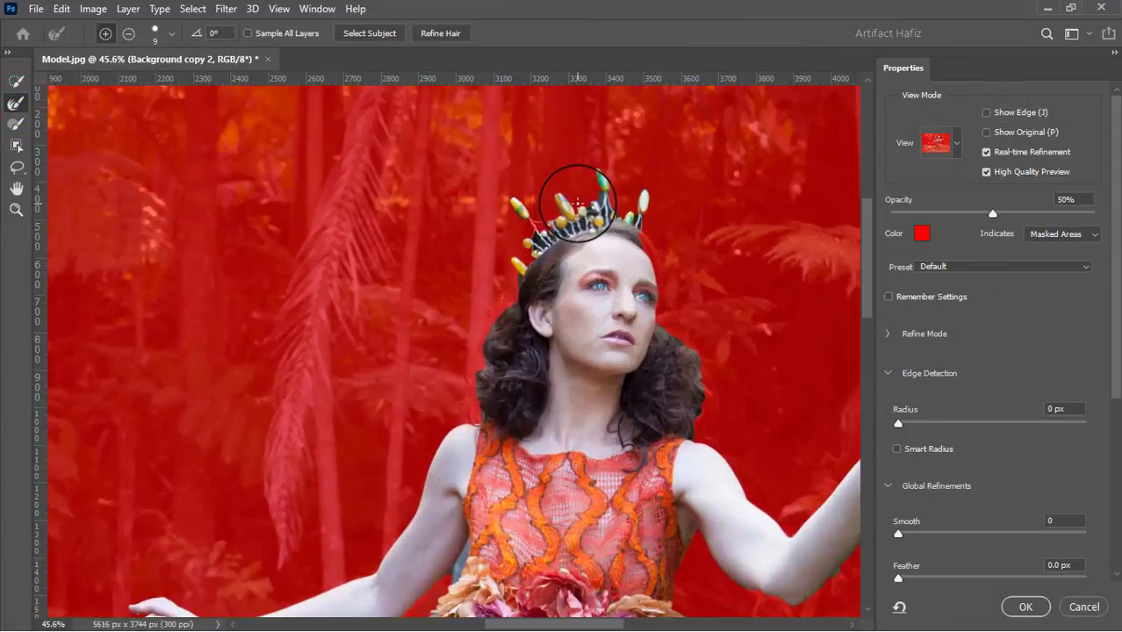
pyautogui.press(']')
pyautogui.press(']')
pyautogui.press(']')
pyautogui.press(']')
pyautogui.press(']')
pyautogui.press(']')
pyautogui.press(']')
pyautogui.press(']')
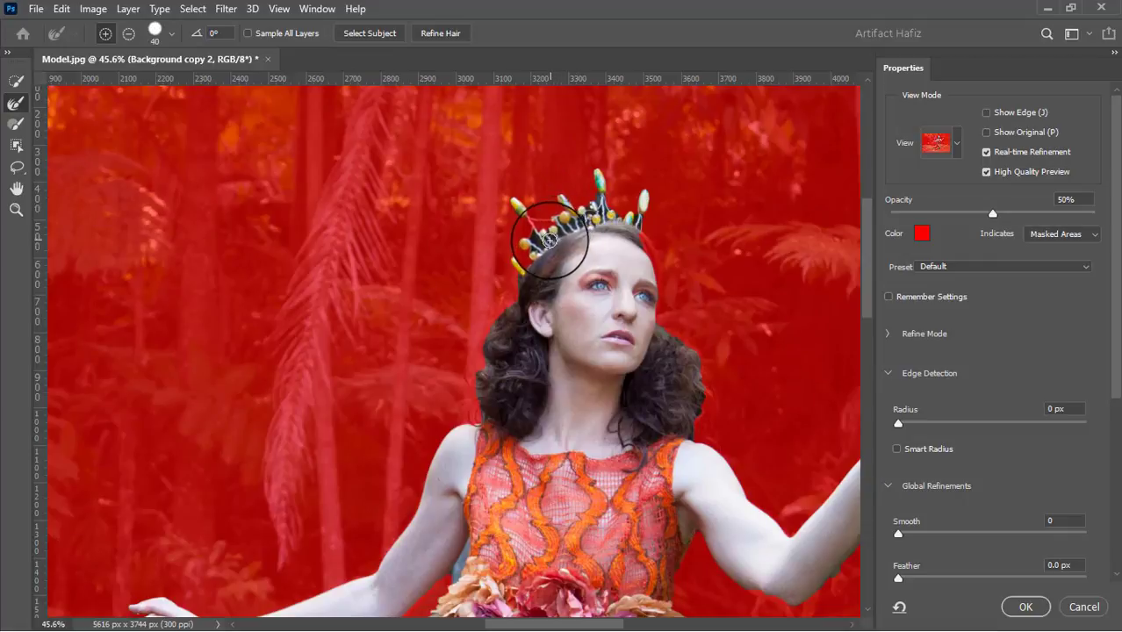
pyautogui.moveTo(524, 214)
pyautogui.mouseDown()
pyautogui.moveTo(534, 228)
pyautogui.moveTo(516, 280)
pyautogui.moveTo(522, 251)
pyautogui.moveTo(580, 224)
pyautogui.moveTo(597, 195)
pyautogui.moveTo(603, 216)
pyautogui.moveTo(641, 225)
pyautogui.mouseUp()
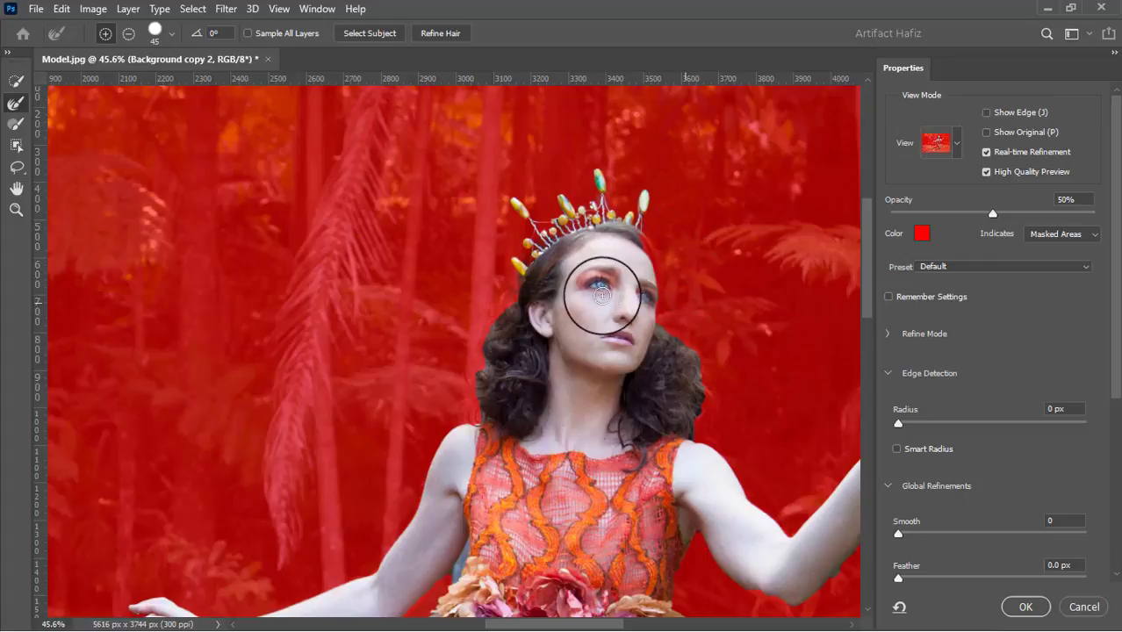
# Refine the edges of the curly hair on both sides of the face with the Refine Edge Brush.
pyautogui.moveTo(698, 249); pyautogui.dragTo(602, 166)
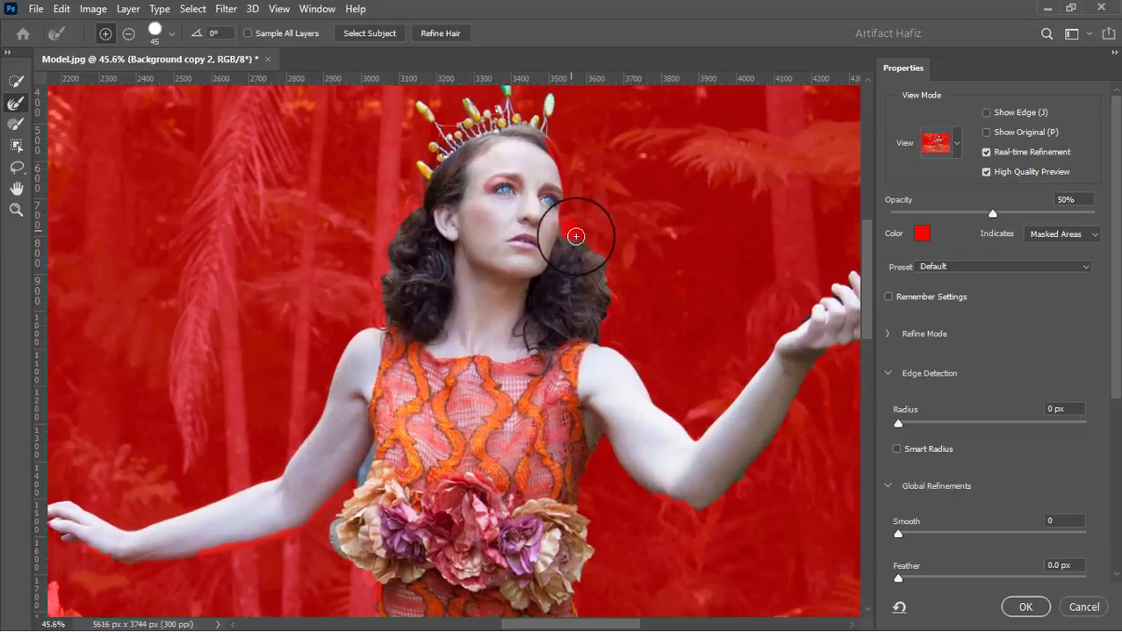
pyautogui.moveTo(576, 235)
pyautogui.mouseDown()
pyautogui.moveTo(606, 263)
pyautogui.moveTo(598, 337)
pyautogui.moveTo(615, 294)
pyautogui.mouseUp()
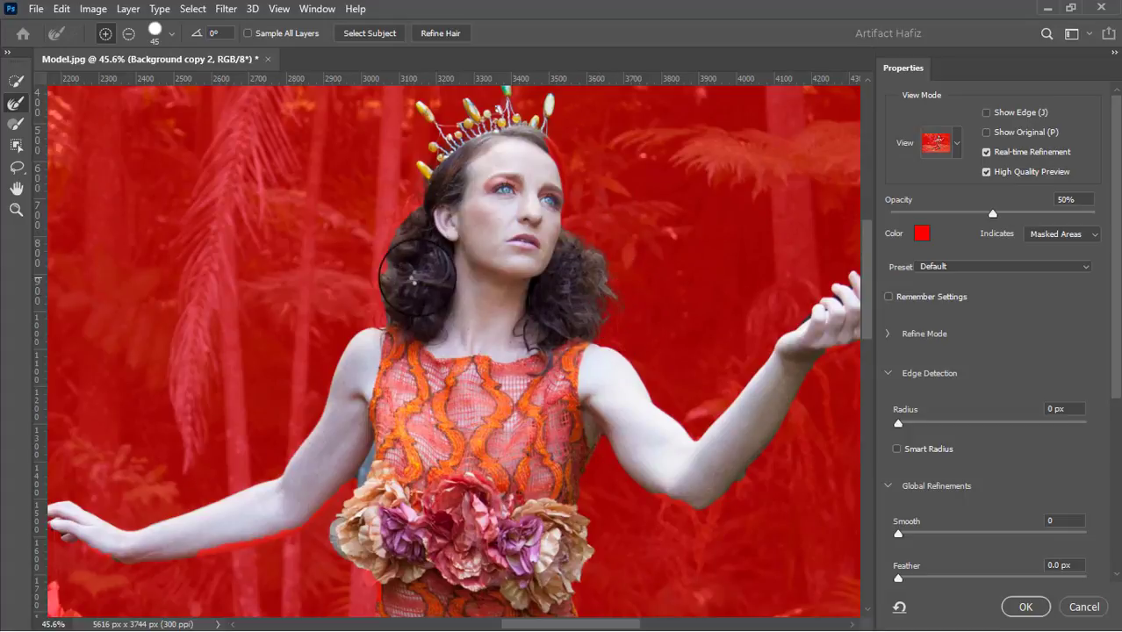
pyautogui.moveTo(421, 195)
pyautogui.mouseDown()
pyautogui.moveTo(384, 244)
pyautogui.moveTo(379, 310)
pyautogui.mouseUp()
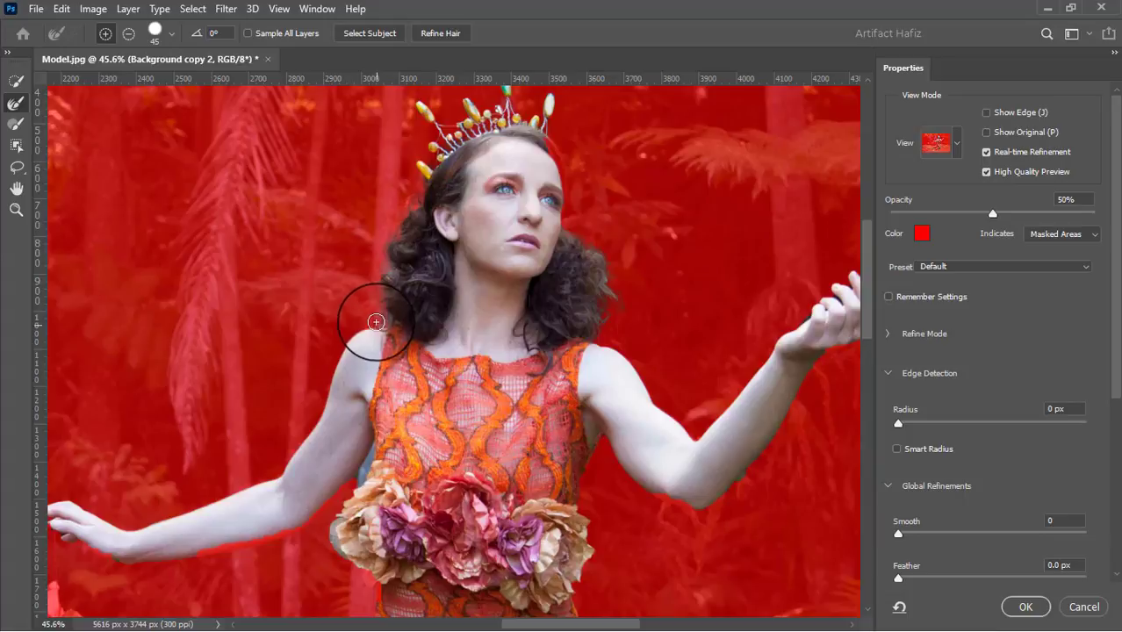
# Refine the selection edge along the raised arm and hand.
pyautogui.moveTo(448, 304); pyautogui.dragTo(343, 156)
pyautogui.moveTo(696, 171)
pyautogui.mouseDown()
pyautogui.moveTo(722, 150)
pyautogui.moveTo(729, 165)
pyautogui.moveTo(742, 136)
pyautogui.mouseUp()
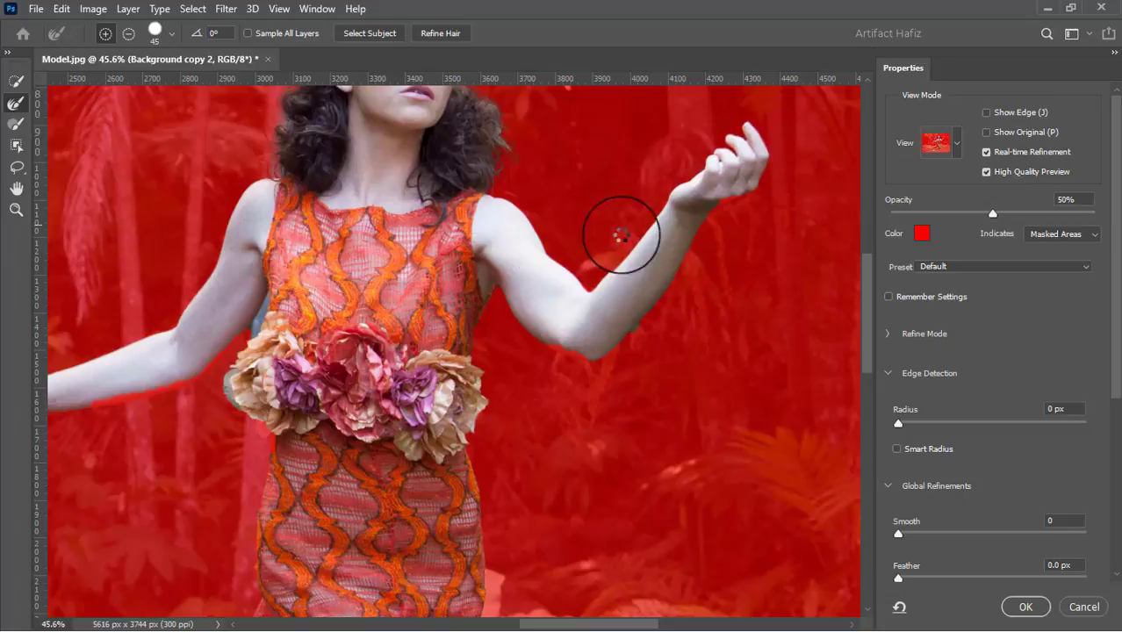
pyautogui.moveTo(476, 251); pyautogui.dragTo(686, 224)
pyautogui.moveTo(699, 279); pyautogui.dragTo(753, 310)
# Try to clean up the raised arm's elbow and the gap beside the waist flowers with the Refine Edge Brush.
pyautogui.click(16, 81)
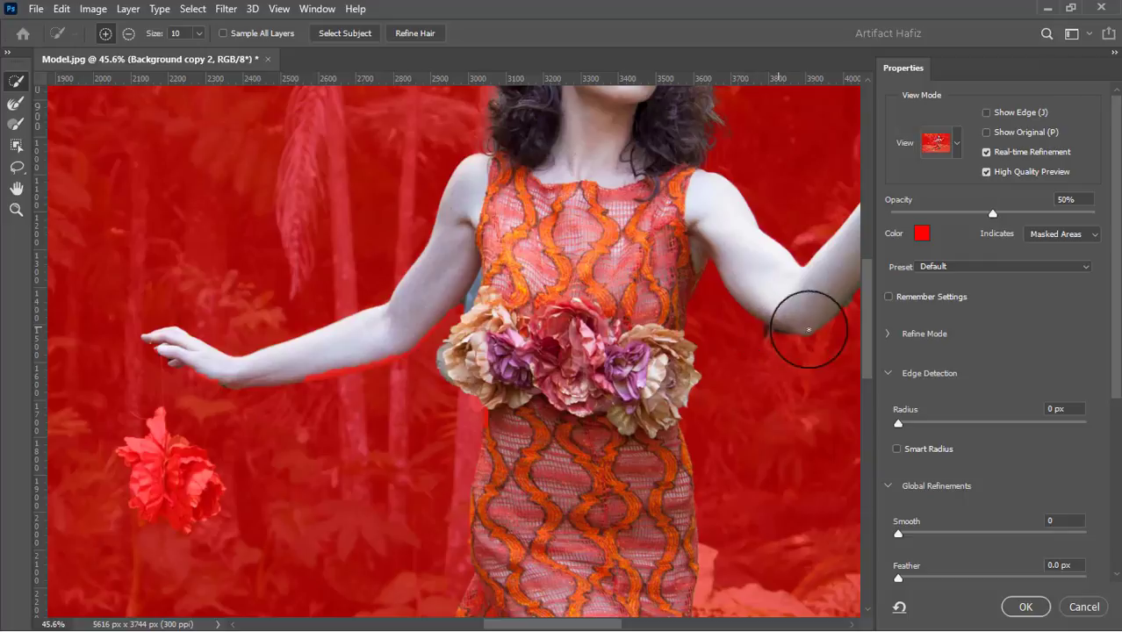
pyautogui.hscroll(5, 652, 288)
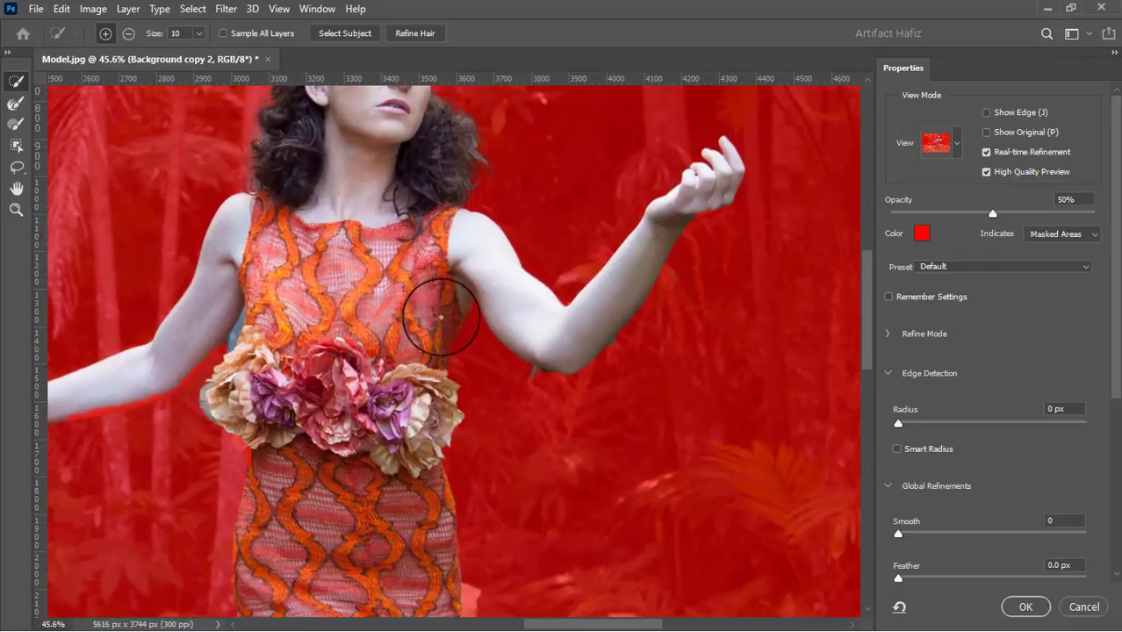
pyautogui.click(15, 102)
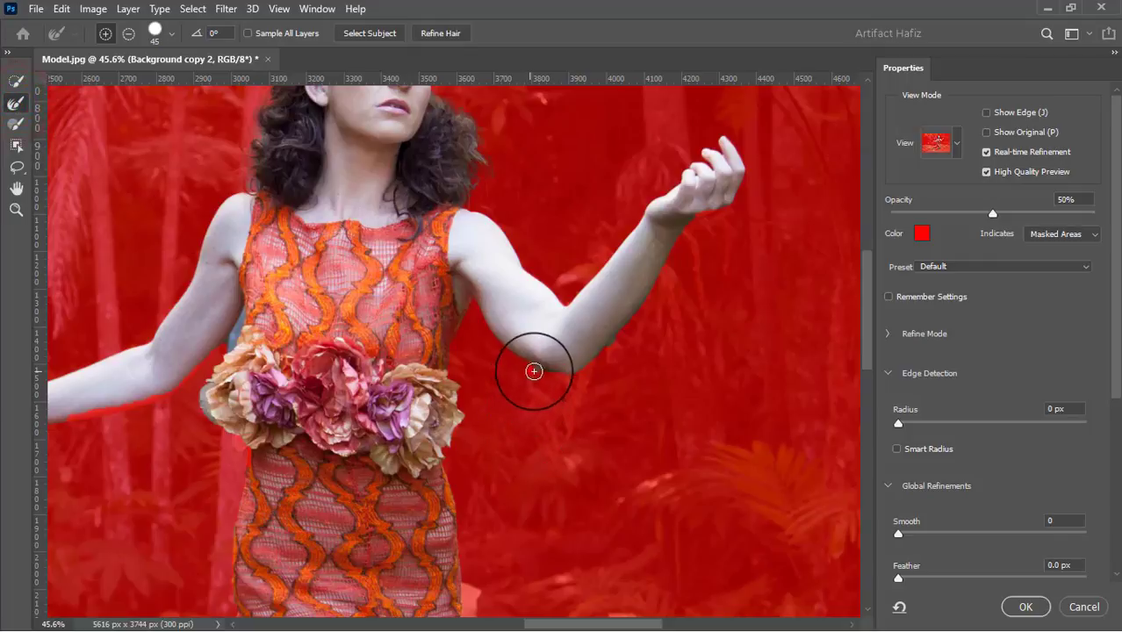
pyautogui.moveTo(534, 370)
pyautogui.mouseDown()
pyautogui.moveTo(569, 381)
pyautogui.moveTo(618, 344)
pyautogui.mouseUp()
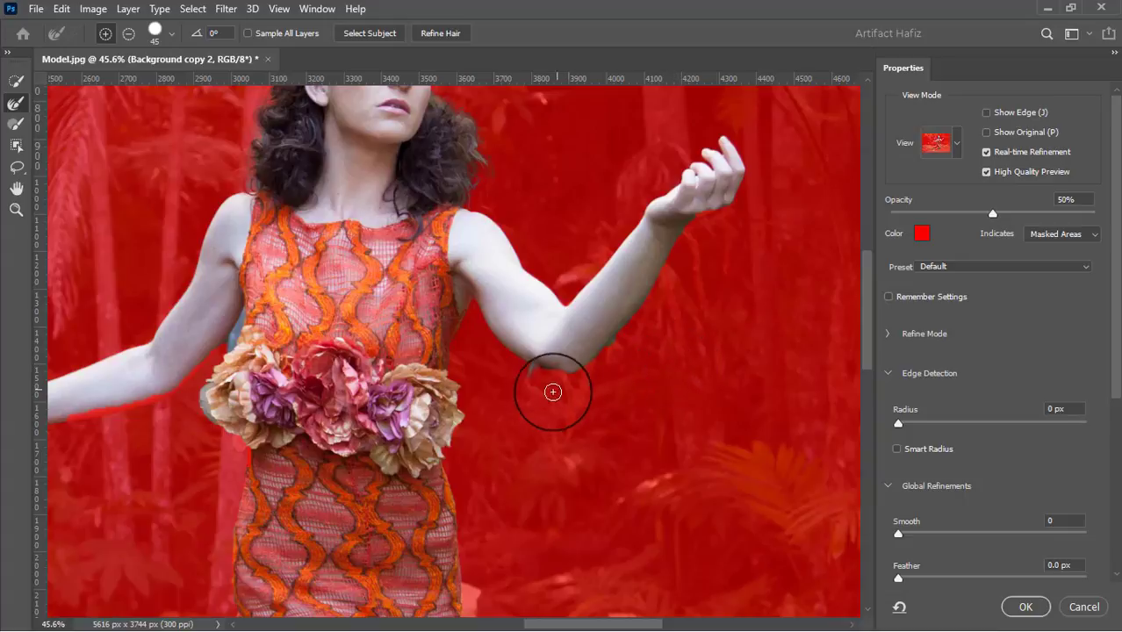
pyautogui.moveTo(240, 318)
pyautogui.mouseDown()
pyautogui.moveTo(226, 350)
pyautogui.moveTo(279, 363)
pyautogui.mouseUp()
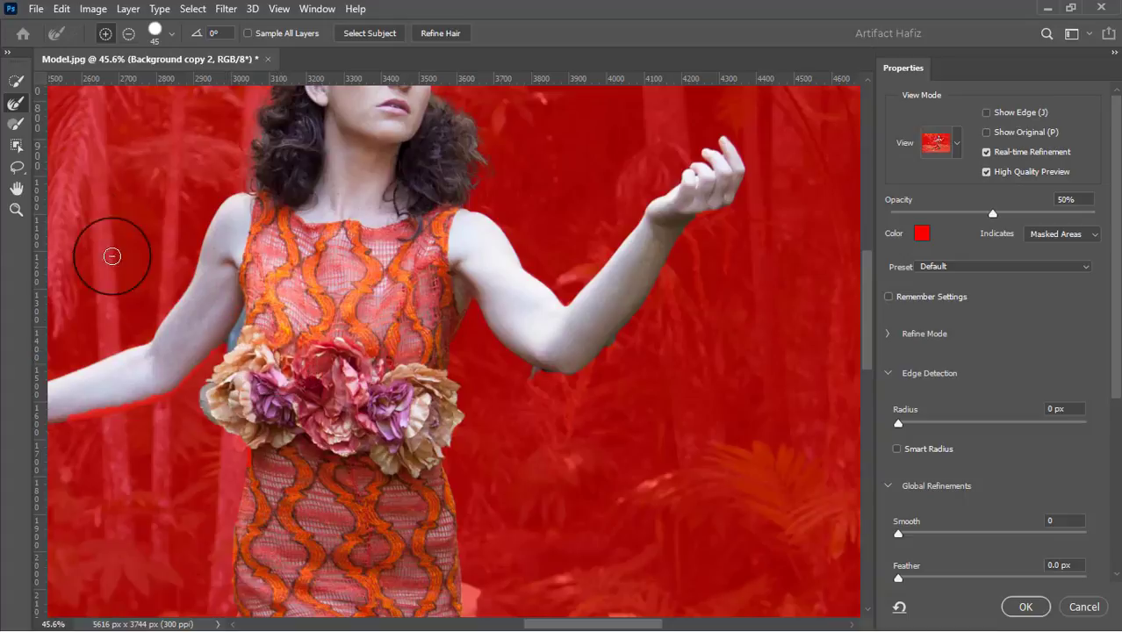
# Subtract the background patch between the lowered arm and the waist flowers using the Quick Selection tool at size 10.
pyautogui.click(16, 81)
pyautogui.scroll(3, 245, 338)
pyautogui.scroll(3, 245, 338)
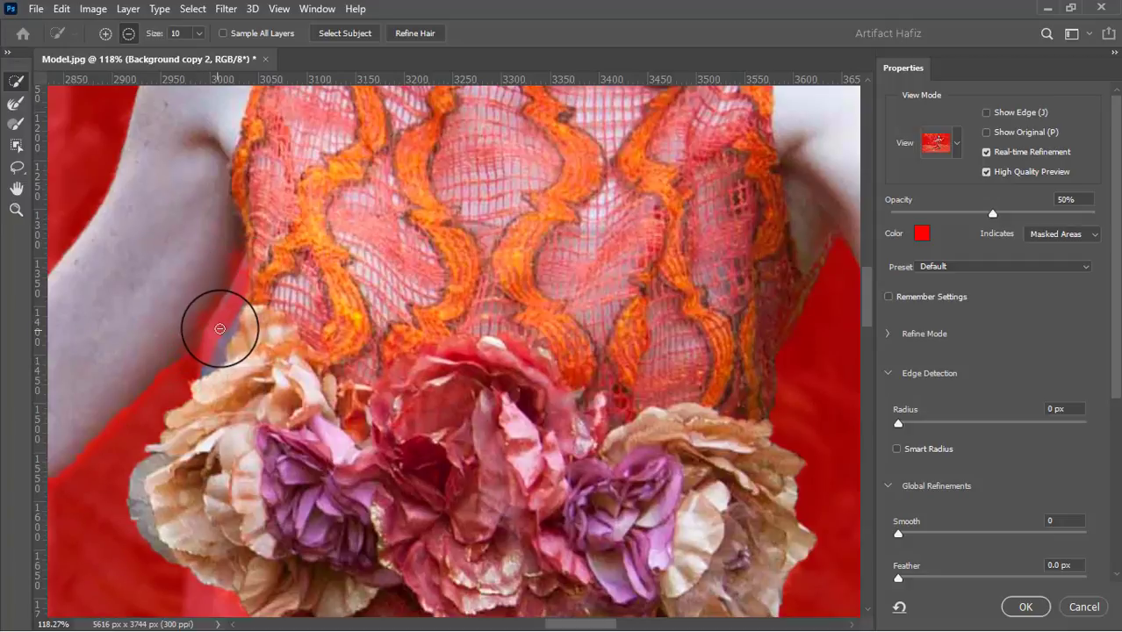
pyautogui.moveTo(230, 325); pyautogui.dragTo(209, 362)
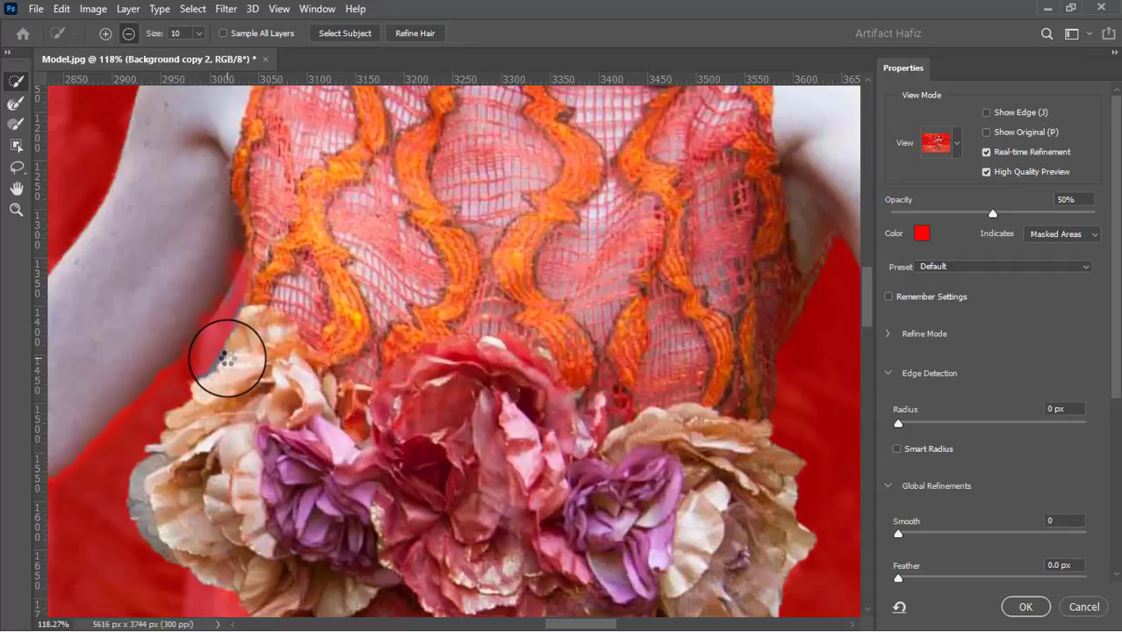
# Add the missing underside of the lowered arm, from the forearm up to the dress, to the selection.
pyautogui.moveTo(230, 359)
pyautogui.mouseDown()
pyautogui.moveTo(488, 250)
pyautogui.moveTo(457, 255)
pyautogui.mouseUp()
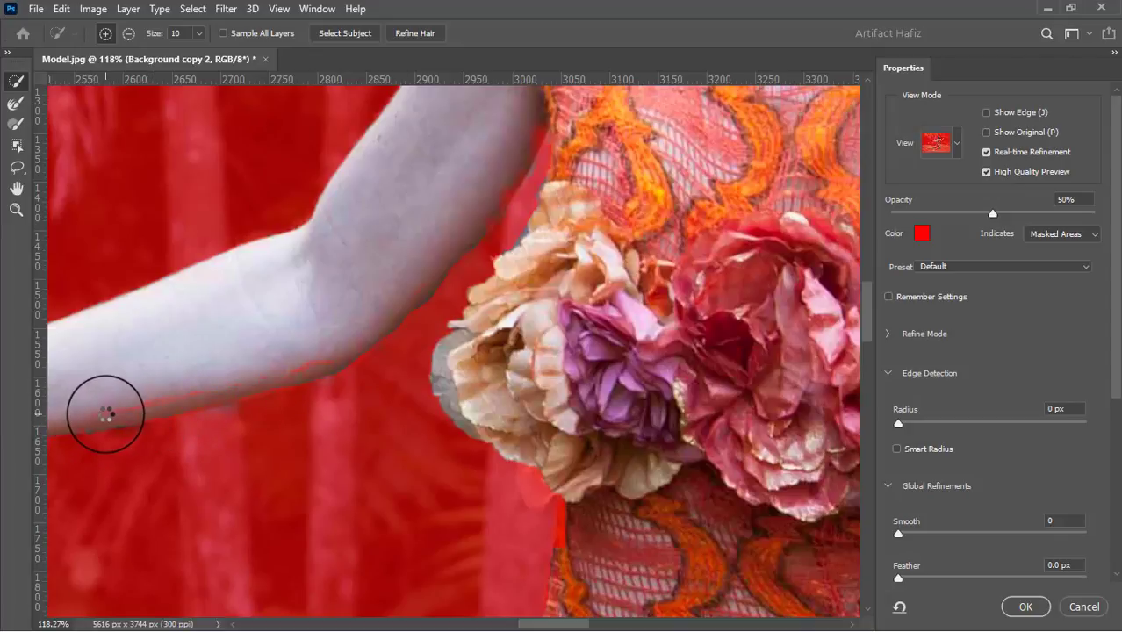
pyautogui.moveTo(108, 413); pyautogui.dragTo(330, 360)
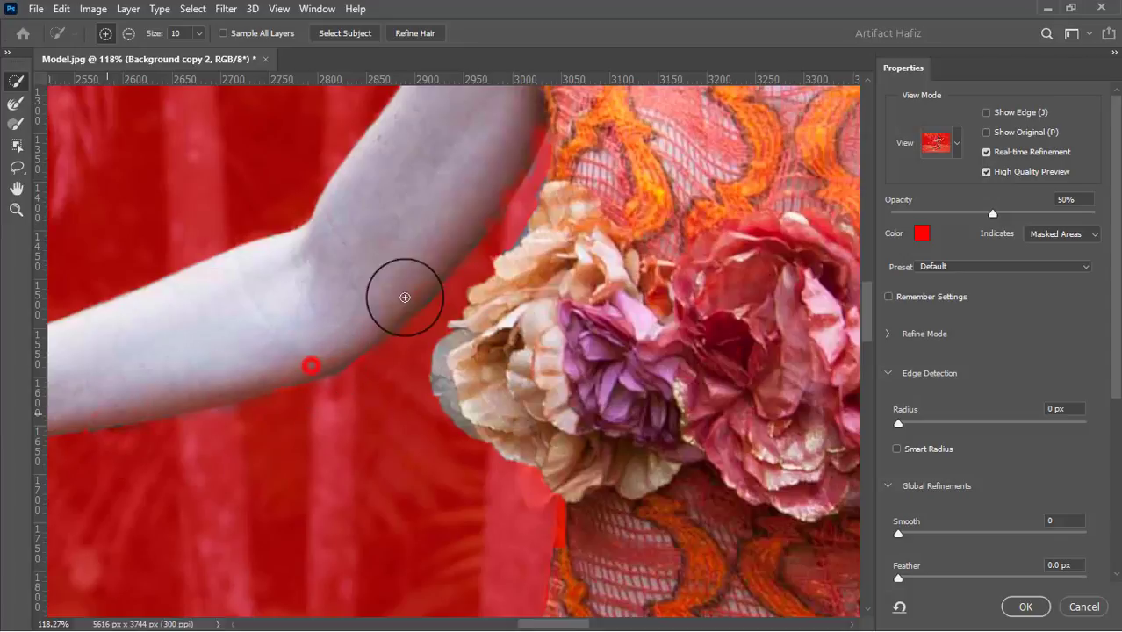
pyautogui.moveTo(405, 297)
pyautogui.mouseDown()
pyautogui.moveTo(538, 118)
pyautogui.moveTo(518, 167)
pyautogui.mouseUp()
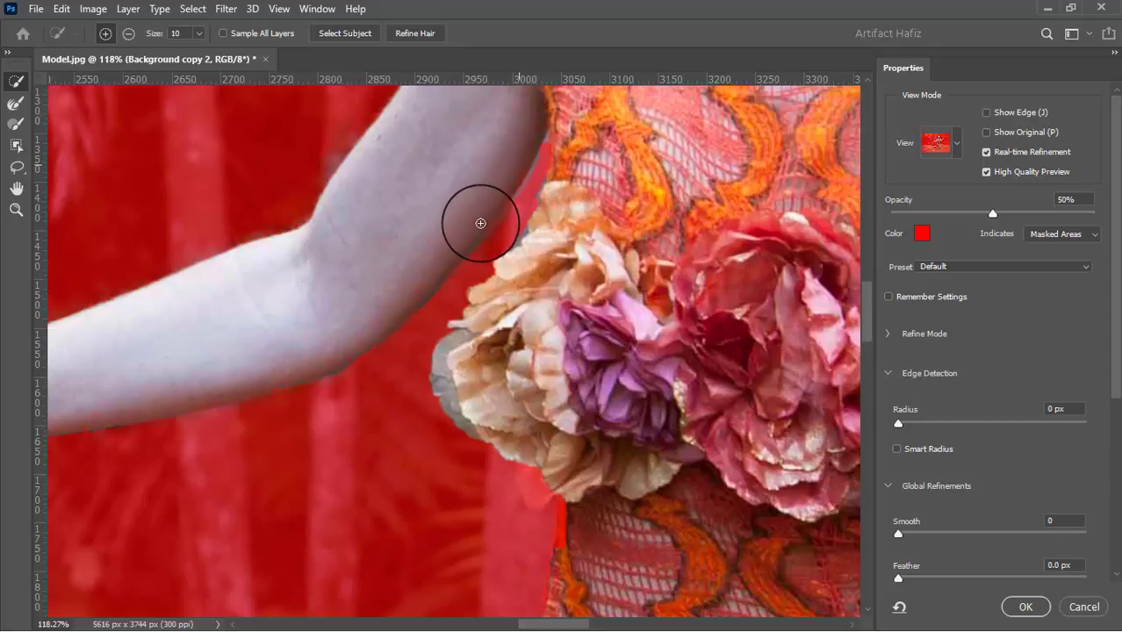
pyautogui.moveTo(443, 246); pyautogui.dragTo(480, 257)
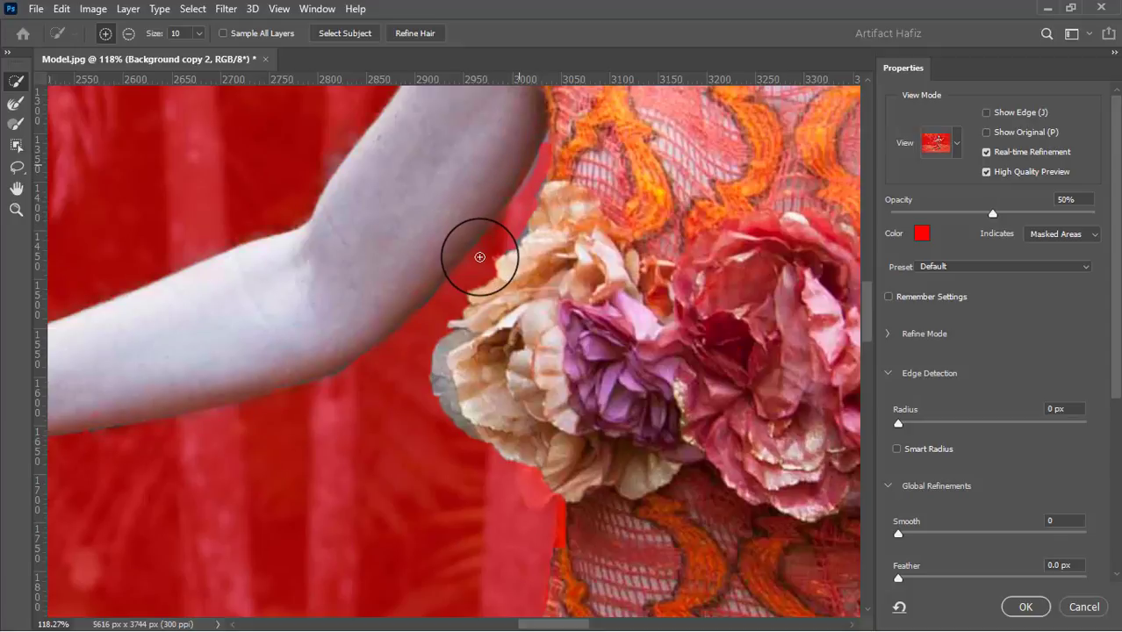
# Refine the selection edge around the lowered hand with the Refine Edge Brush at size 45.
pyautogui.scroll(-6, 479, 257)
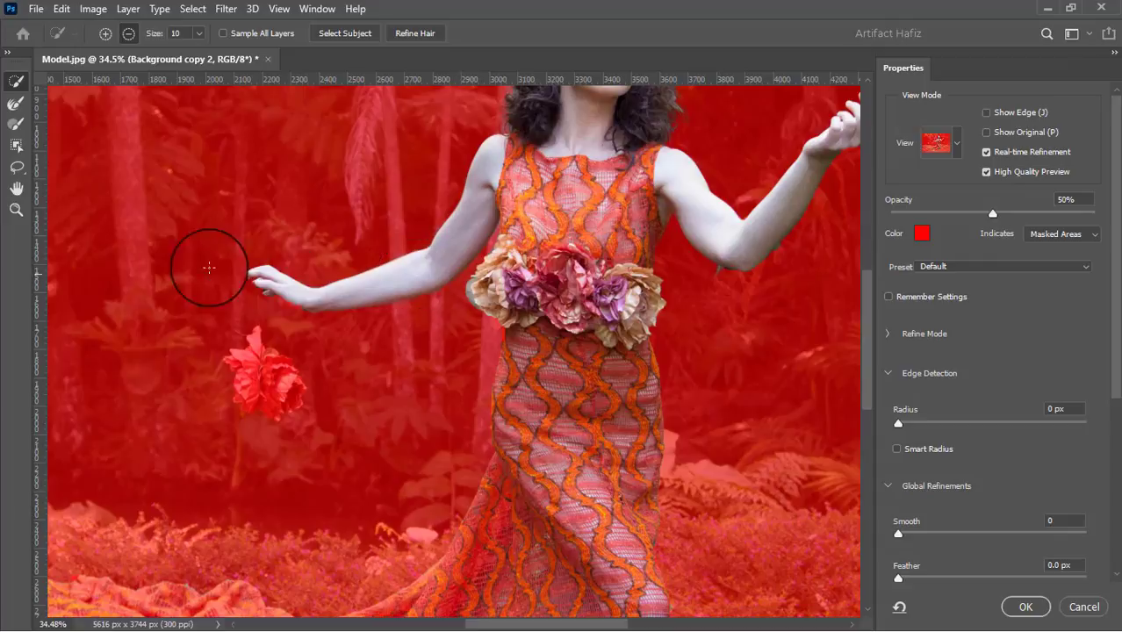
pyautogui.click(15, 103)
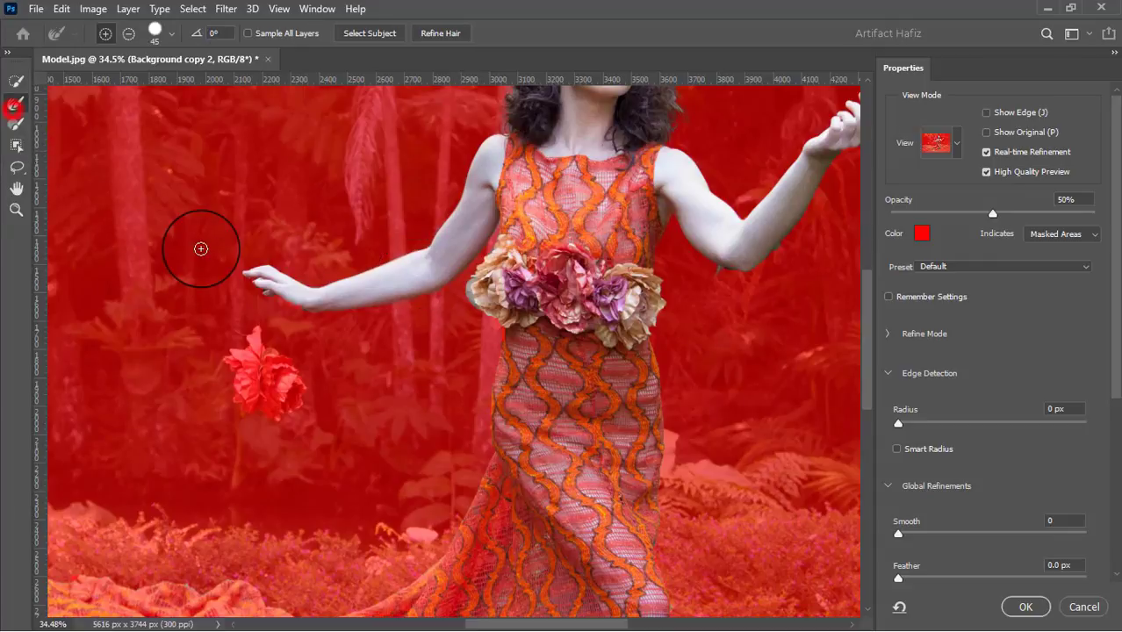
pyautogui.moveTo(247, 277); pyautogui.dragTo(293, 304)
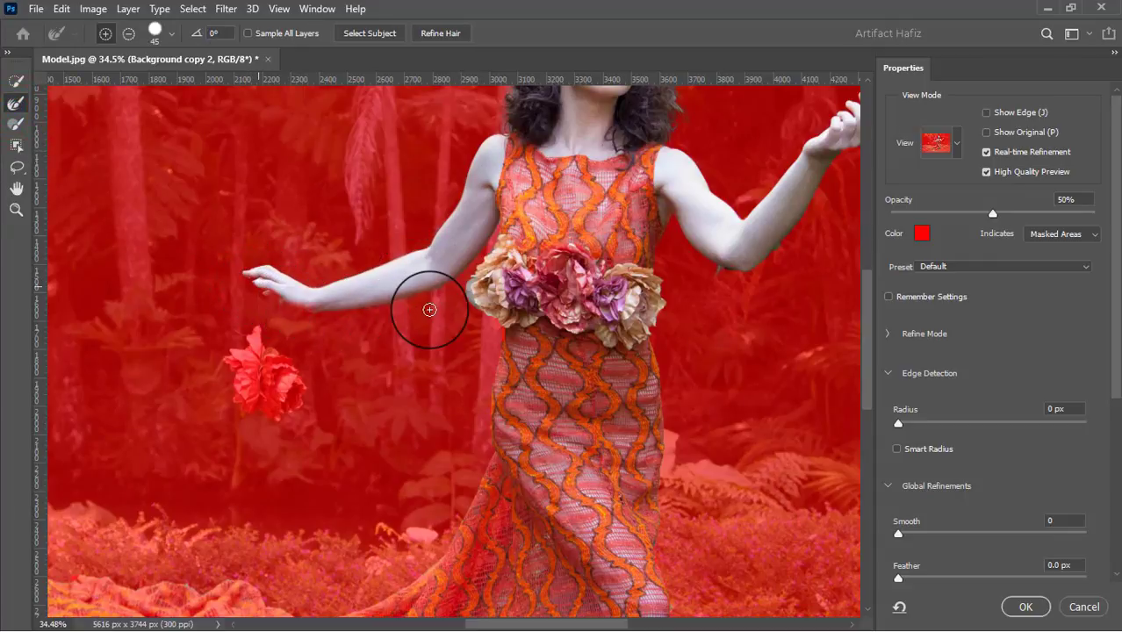
# Refine the selection edge where the dress hem and the lower border of the train meet the plants.
pyautogui.scroll(-2, 563, 397)
pyautogui.scroll(4, 564, 397)
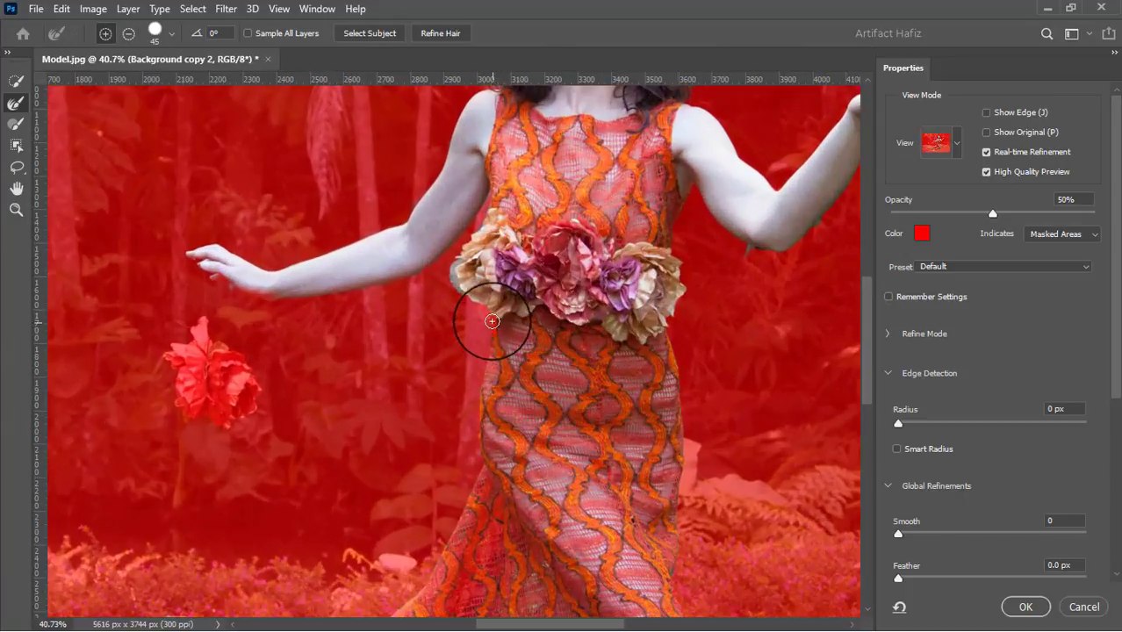
pyautogui.moveTo(631, 497); pyautogui.dragTo(574, 177)
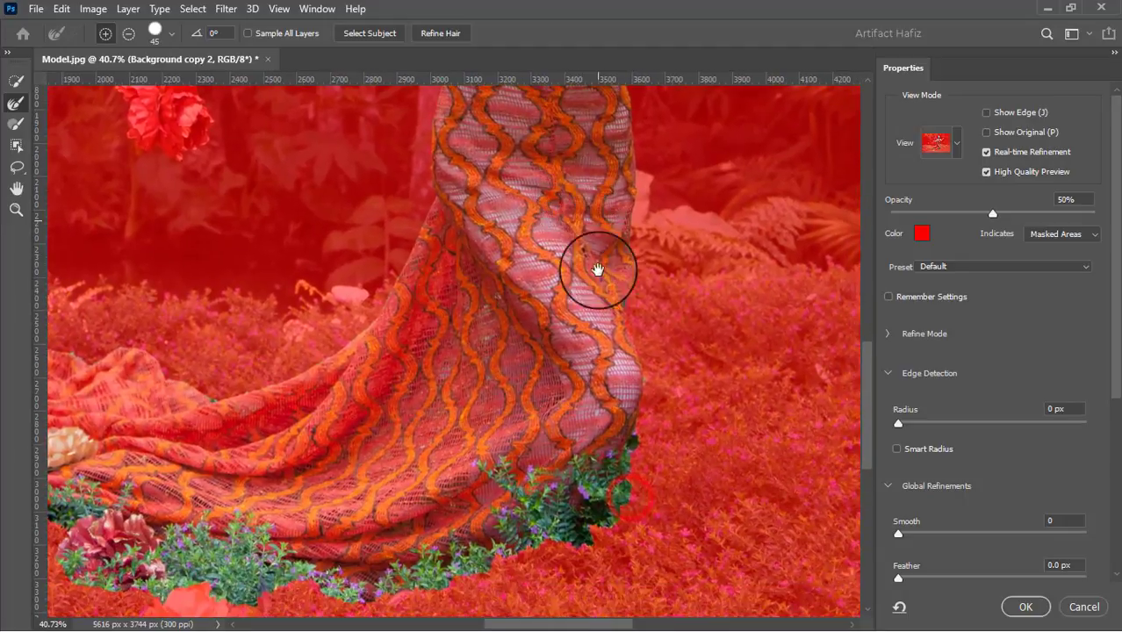
pyautogui.moveTo(612, 519)
pyautogui.mouseDown()
pyautogui.moveTo(590, 550)
pyautogui.moveTo(551, 542)
pyautogui.moveTo(381, 599)
pyautogui.moveTo(334, 605)
pyautogui.moveTo(318, 583)
pyautogui.moveTo(284, 578)
pyautogui.moveTo(269, 604)
pyautogui.mouseUp()
pyautogui.moveTo(251, 603)
pyautogui.mouseDown()
pyautogui.moveTo(186, 585)
pyautogui.moveTo(152, 598)
pyautogui.moveTo(105, 593)
pyautogui.moveTo(73, 584)
pyautogui.moveTo(60, 566)
pyautogui.moveTo(60, 552)
pyautogui.moveTo(167, 535)
pyautogui.mouseUp()
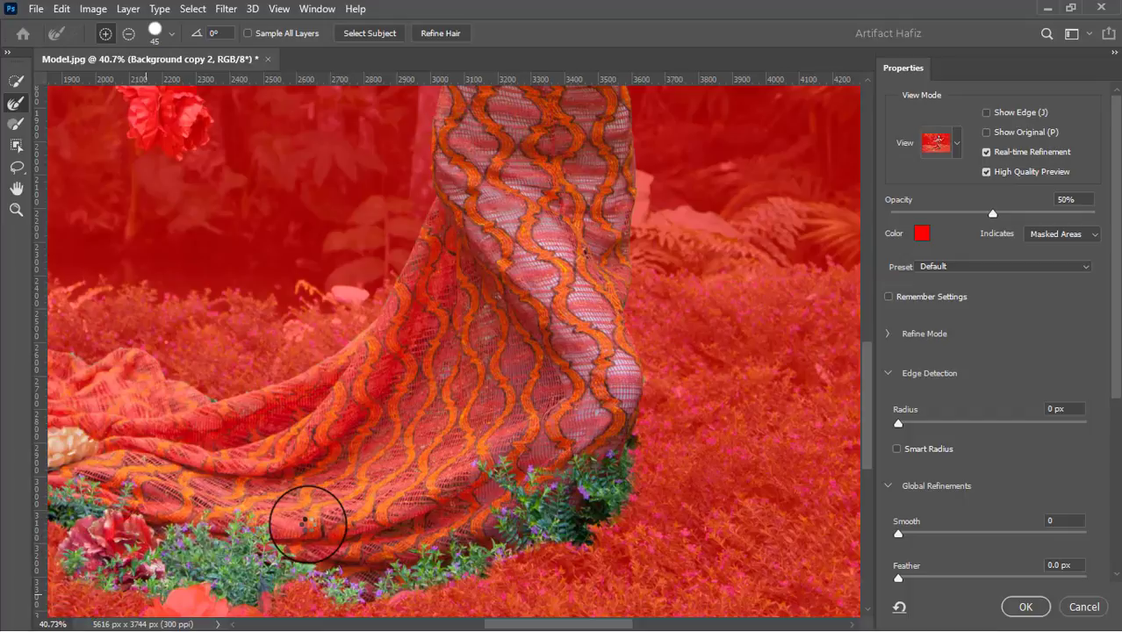
pyautogui.hscroll(-8, 300, 522)
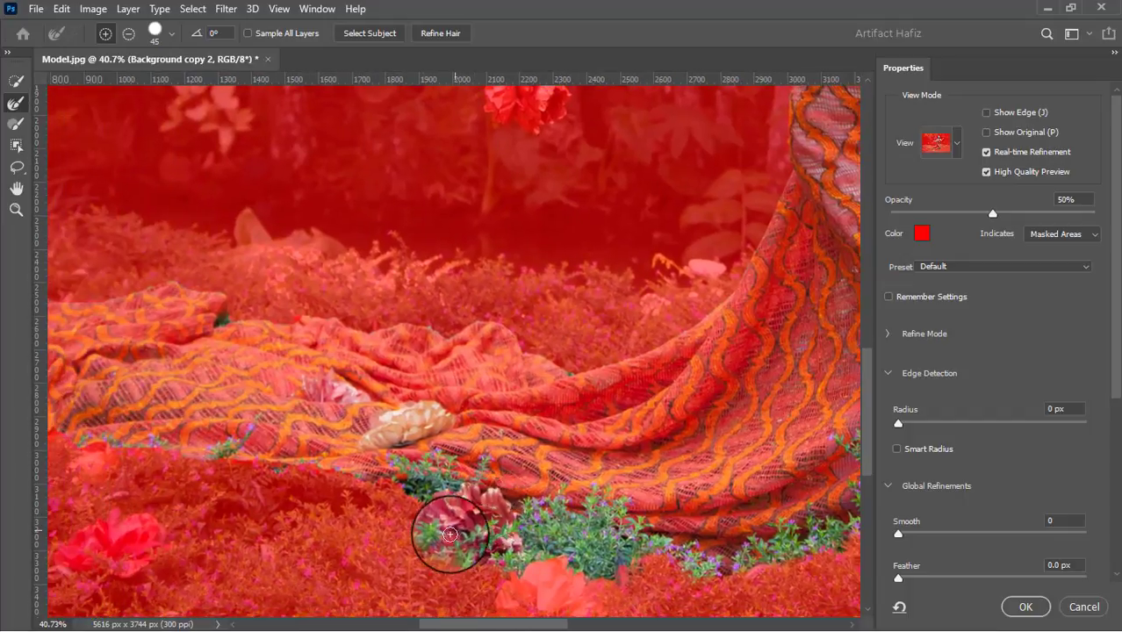
pyautogui.moveTo(449, 533)
pyautogui.mouseDown()
pyautogui.moveTo(418, 488)
pyautogui.moveTo(368, 469)
pyautogui.moveTo(318, 474)
pyautogui.moveTo(90, 440)
pyautogui.moveTo(125, 465)
pyautogui.moveTo(246, 487)
pyautogui.mouseUp()
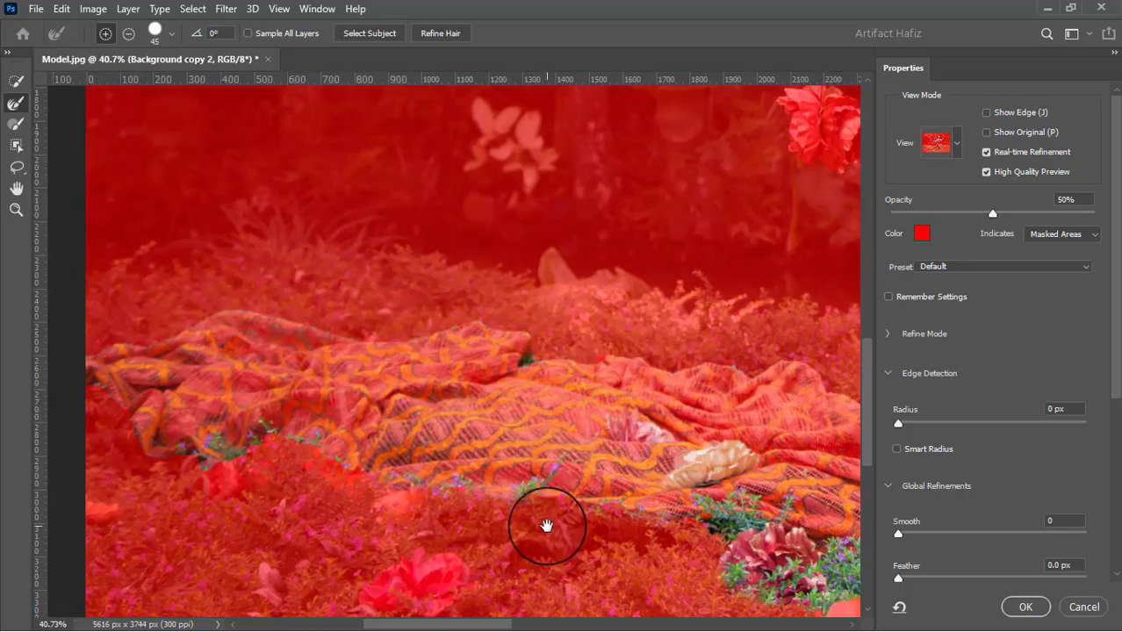
# Accept the refined selection and turn it into a layer mask on the Background copy 2 layer.
pyautogui.moveTo(546, 527)
pyautogui.mouseDown()
pyautogui.moveTo(346, 473)
pyautogui.moveTo(320, 446)
pyautogui.moveTo(261, 431)
pyautogui.moveTo(187, 459)
pyautogui.moveTo(153, 453)
pyautogui.moveTo(118, 403)
pyautogui.moveTo(76, 384)
pyautogui.moveTo(271, 399)
pyautogui.moveTo(541, 386)
pyautogui.moveTo(575, 351)
pyautogui.moveTo(696, 401)
pyautogui.moveTo(672, 446)
pyautogui.mouseUp()
pyautogui.scroll(-5, 671, 446)
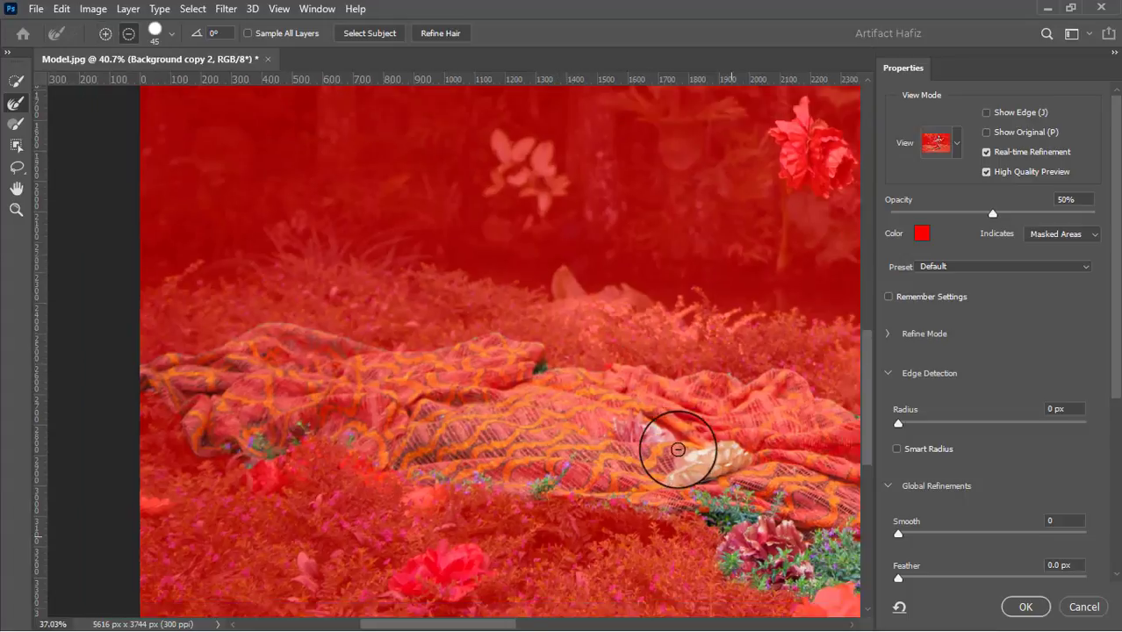
pyautogui.scroll(1, 680, 448)
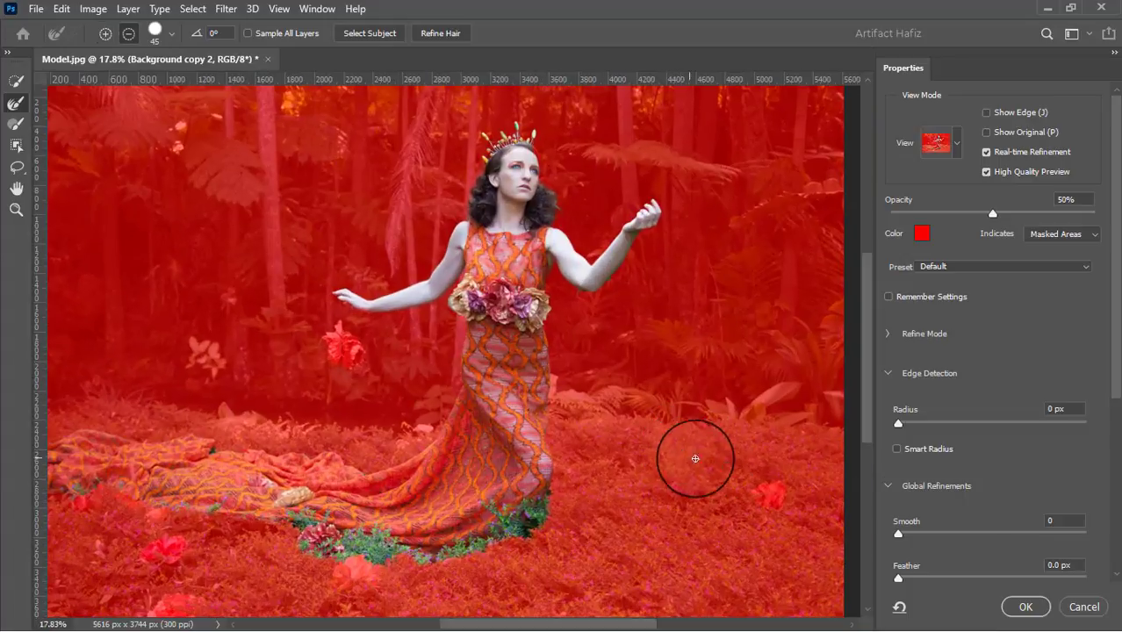
pyautogui.click(1028, 606)
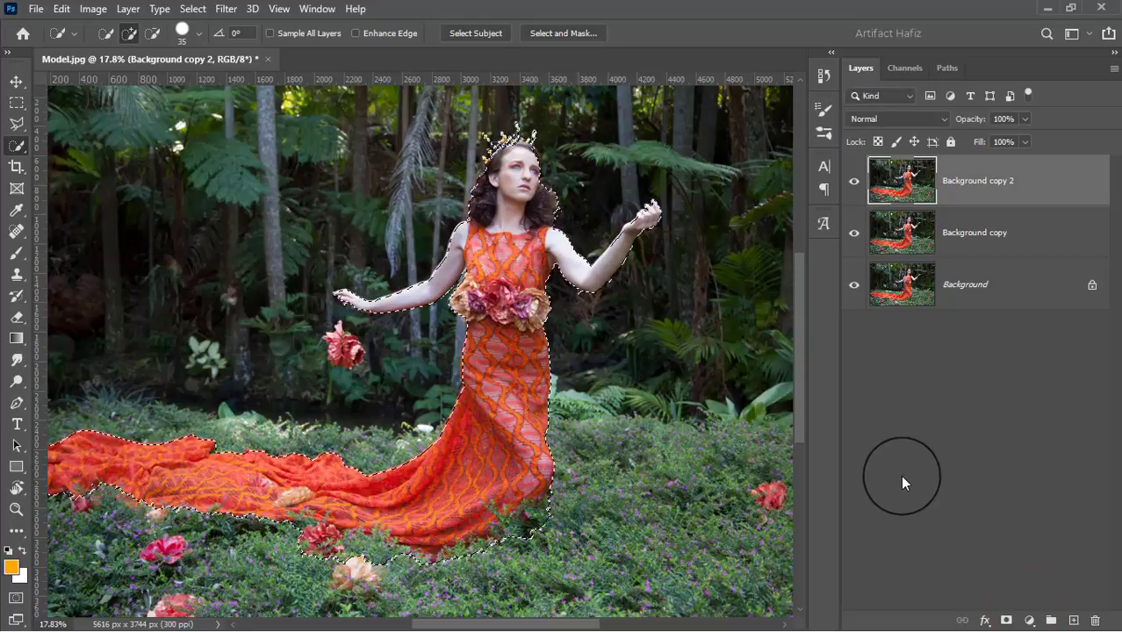
pyautogui.click(1006, 620)
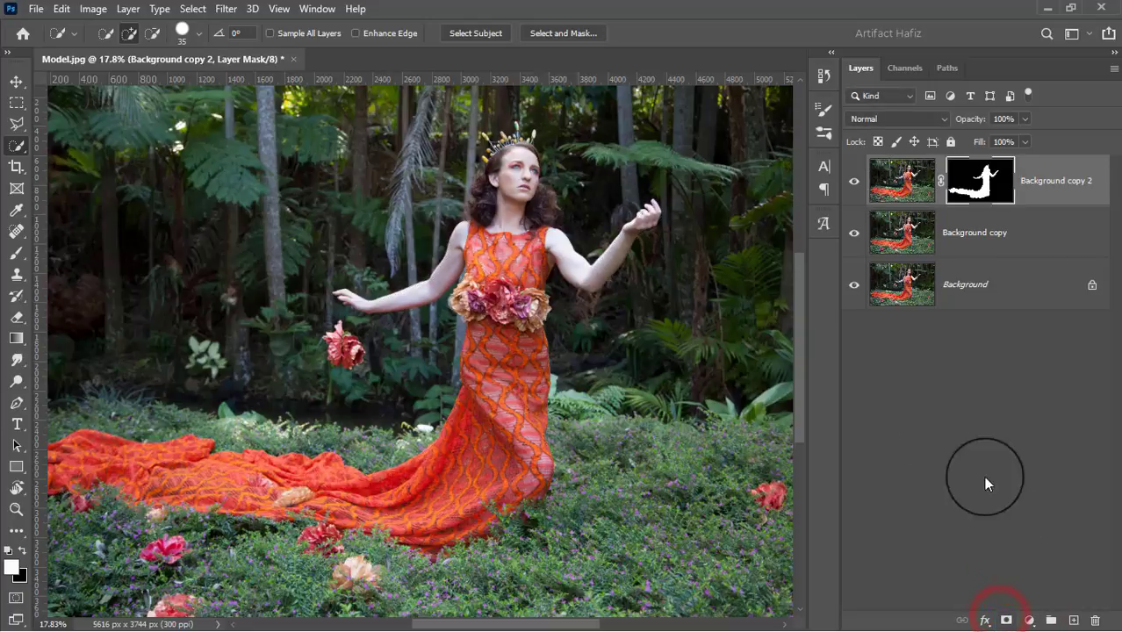
# Load the woman's layer mask as a selection, then hide Background copy 2 and make Background copy the active layer.
pyautogui.click(984, 227)
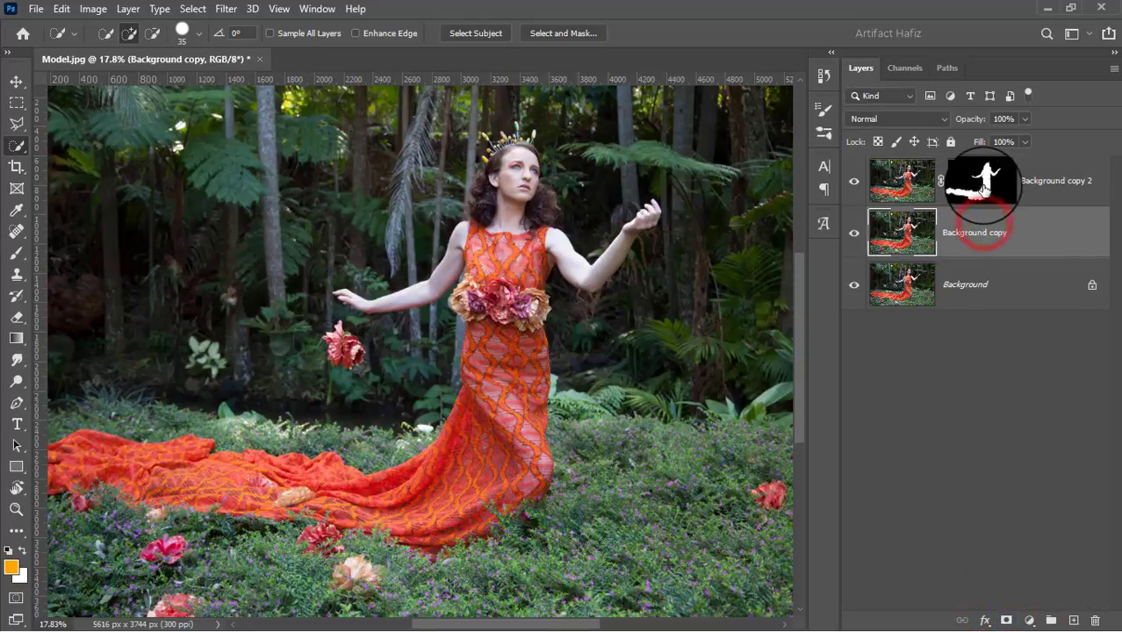
pyautogui.rightClick(985, 187)
pyautogui.click(999, 285)
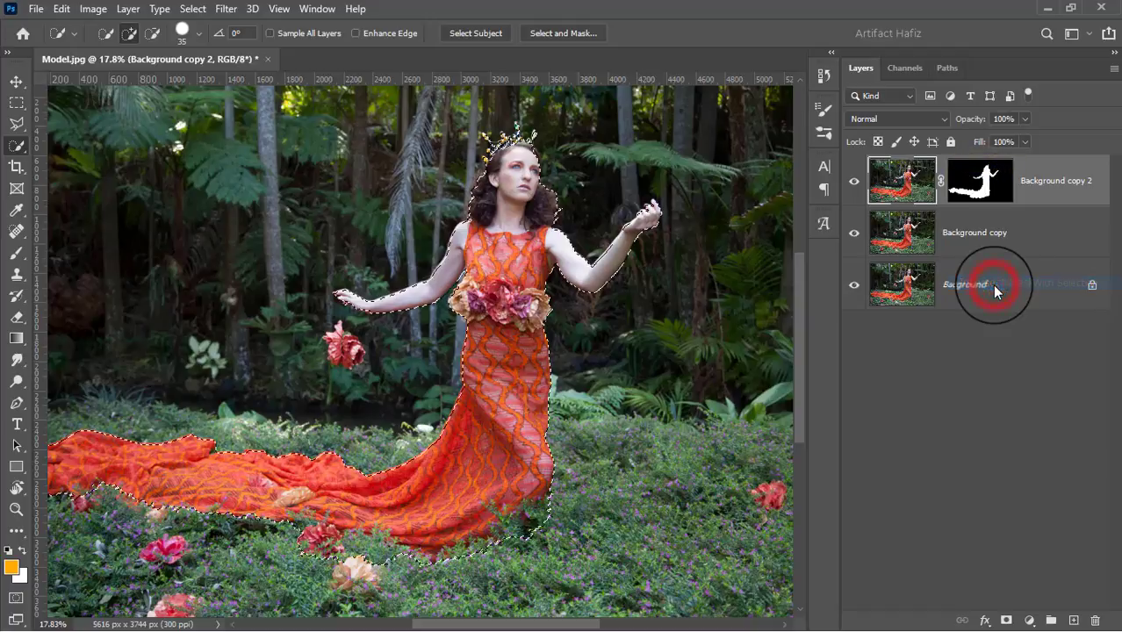
pyautogui.click(854, 180)
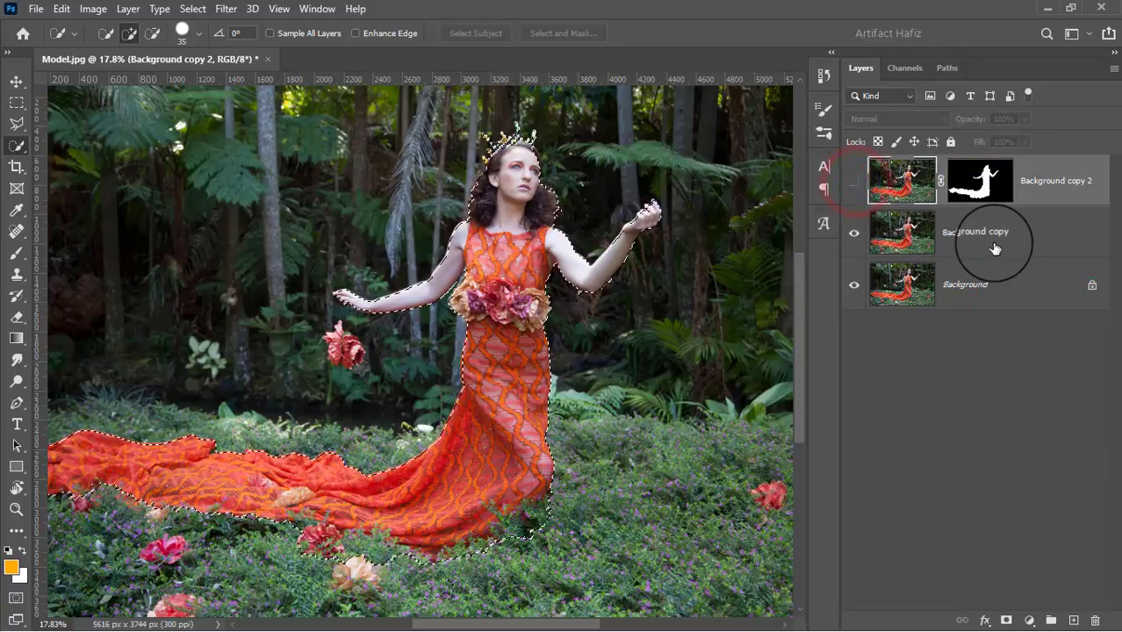
pyautogui.click(993, 244)
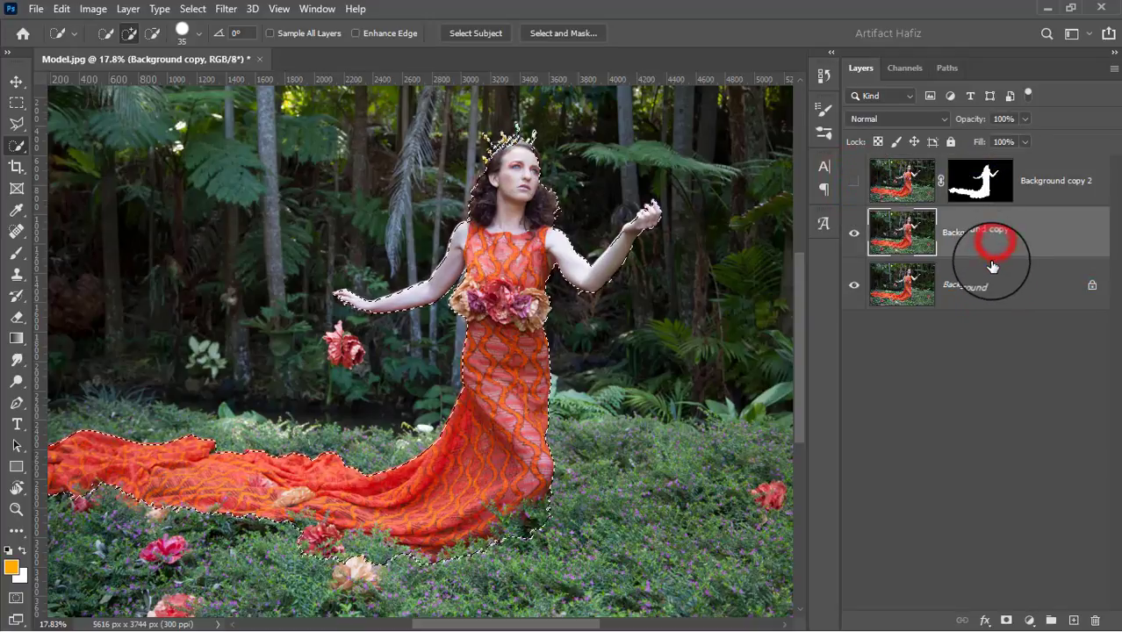
# Expand the selection around the woman by 16 pixels.
pyautogui.click(226, 10)
pyautogui.moveTo(193, 8)
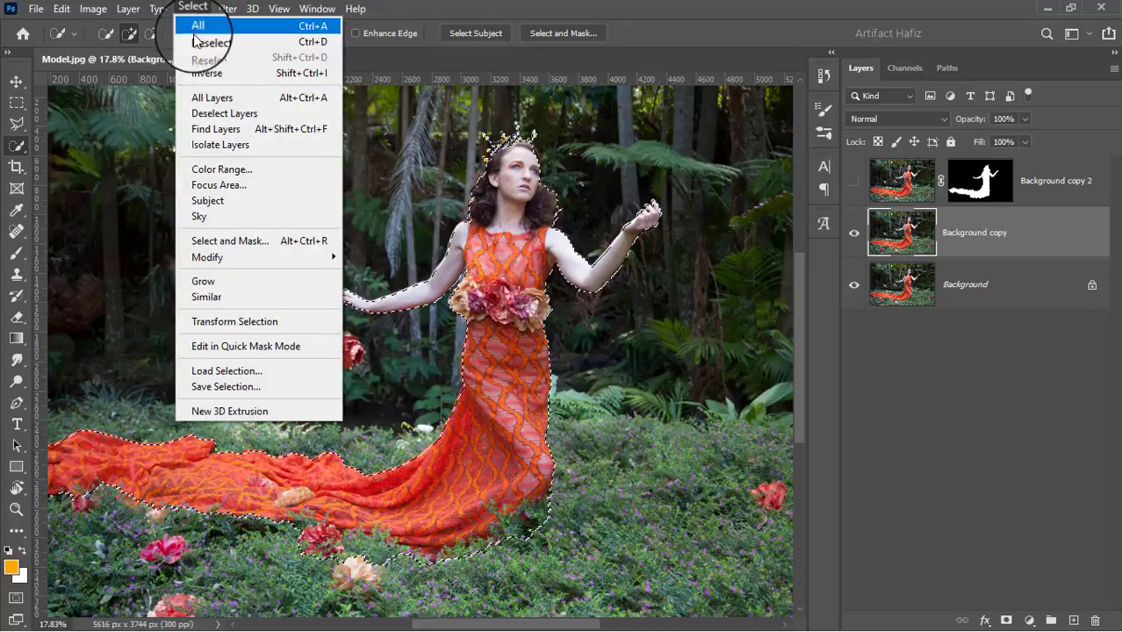
pyautogui.moveTo(330, 256)
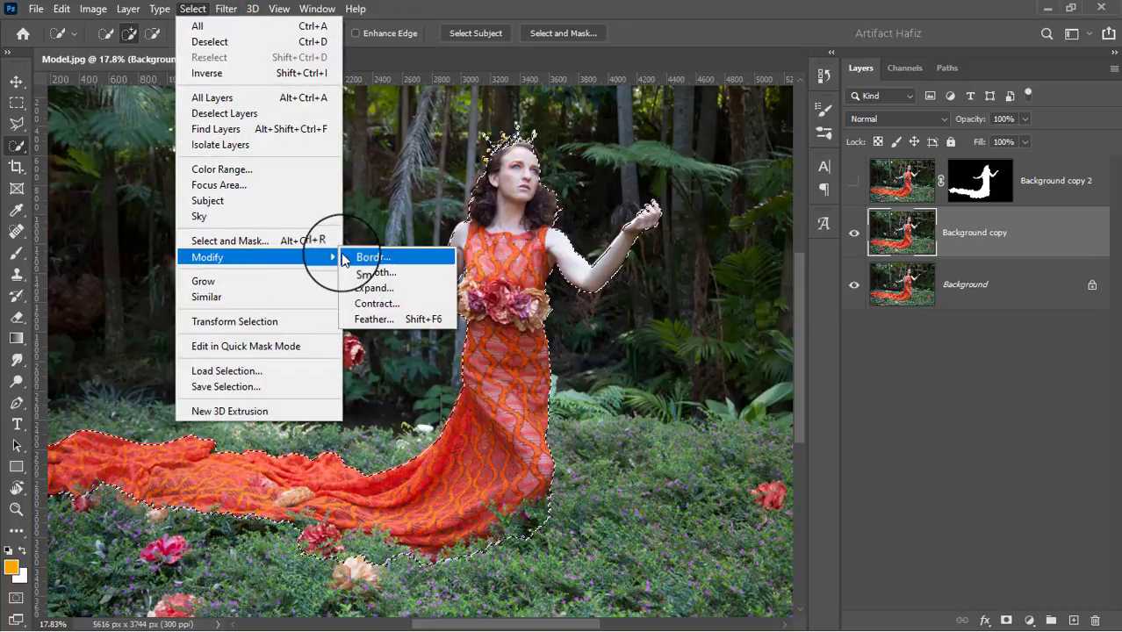
pyautogui.click(369, 291)
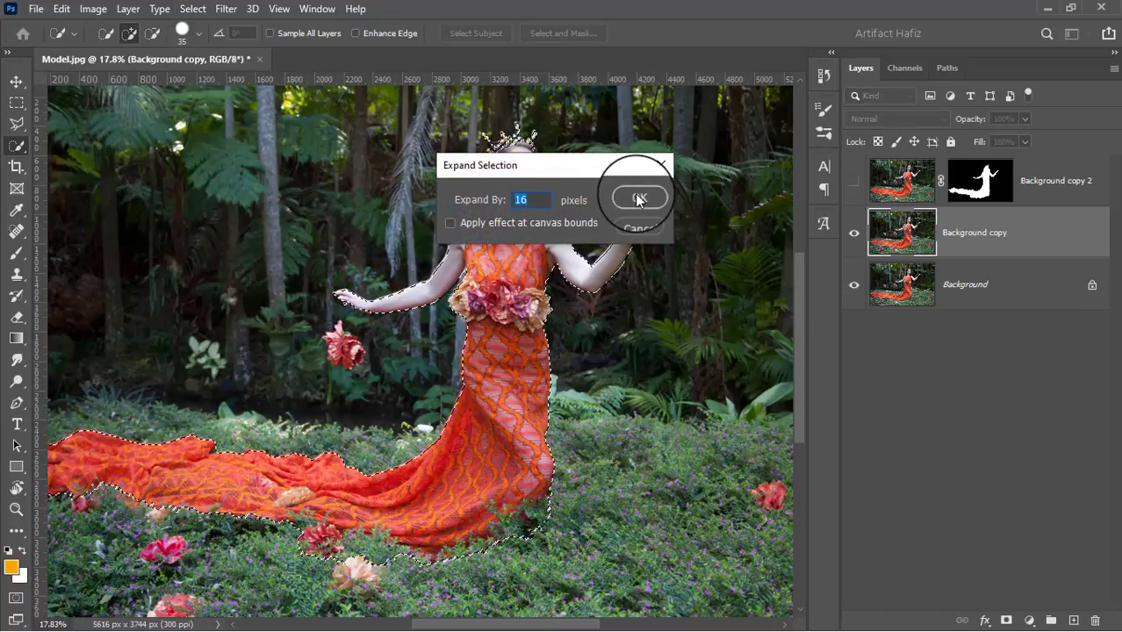
pyautogui.click(638, 197)
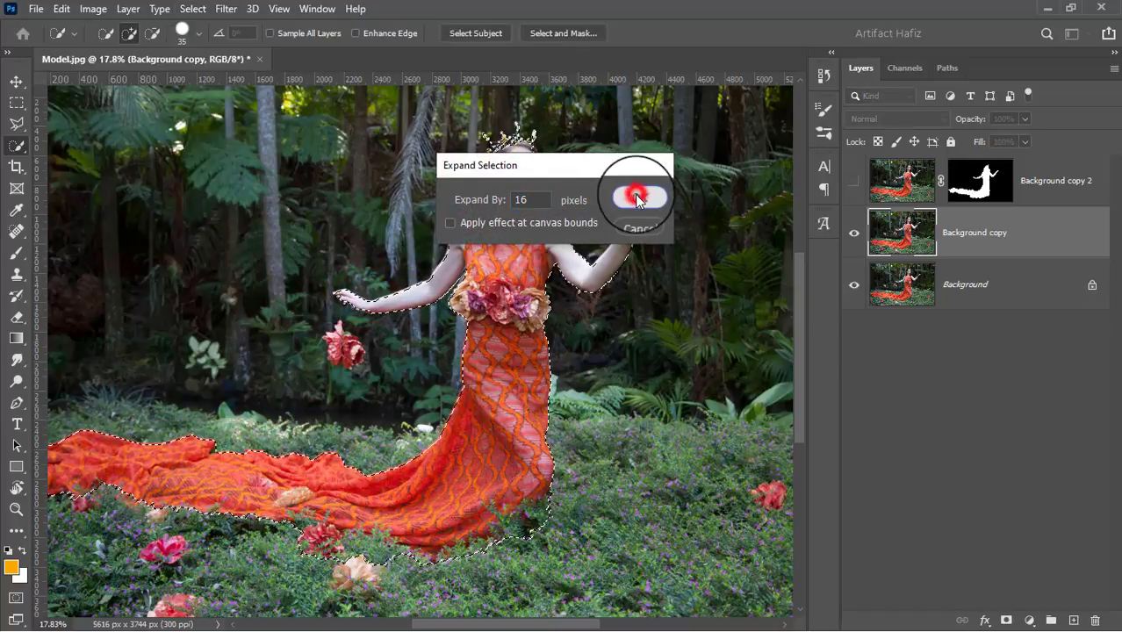
# Fill the expanded selection on the Background copy layer with surrounding forest and plants to remove the woman.
pyautogui.click(60, 9)
pyautogui.click(140, 264)
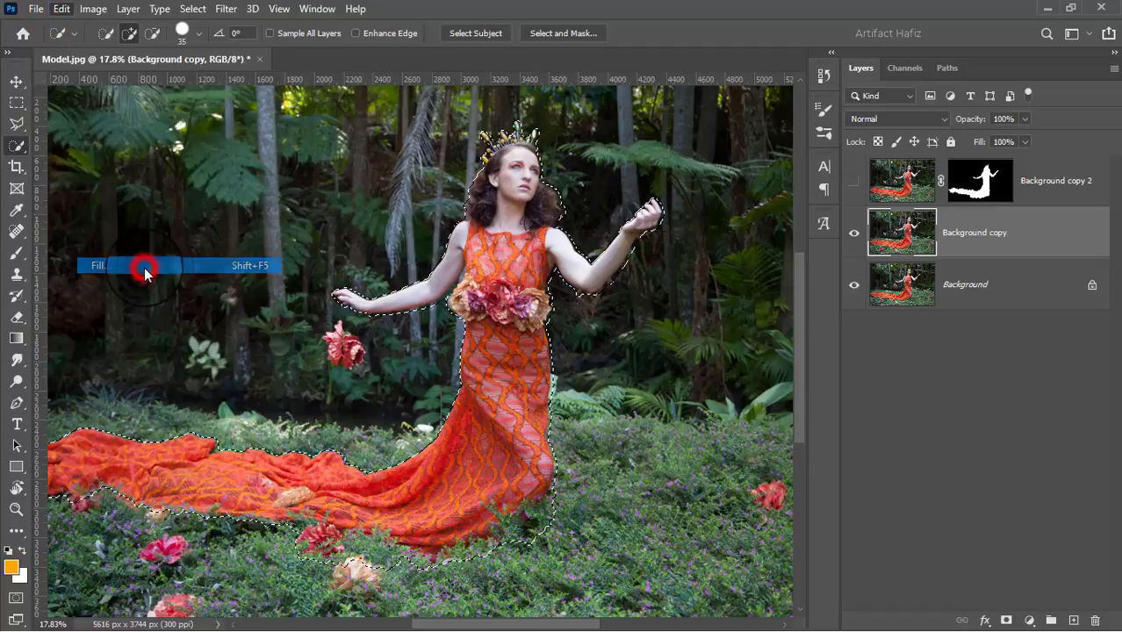
pyautogui.click(896, 323)
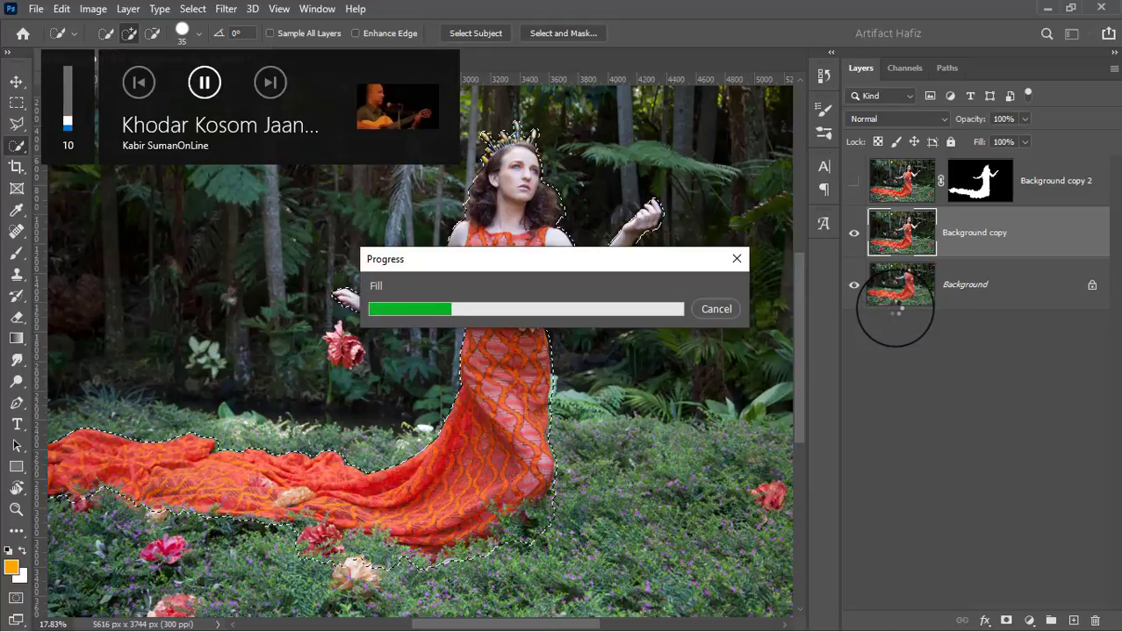
pyautogui.press('XF86AudioLowerVolume')
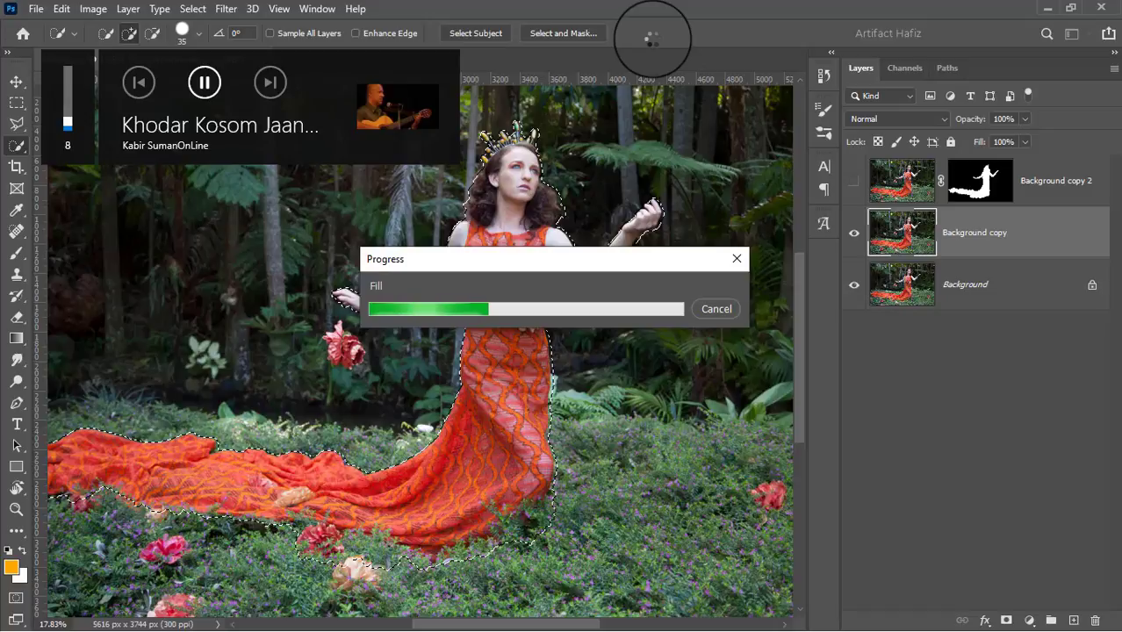
pyautogui.press('XF86AudioRaiseVolume')
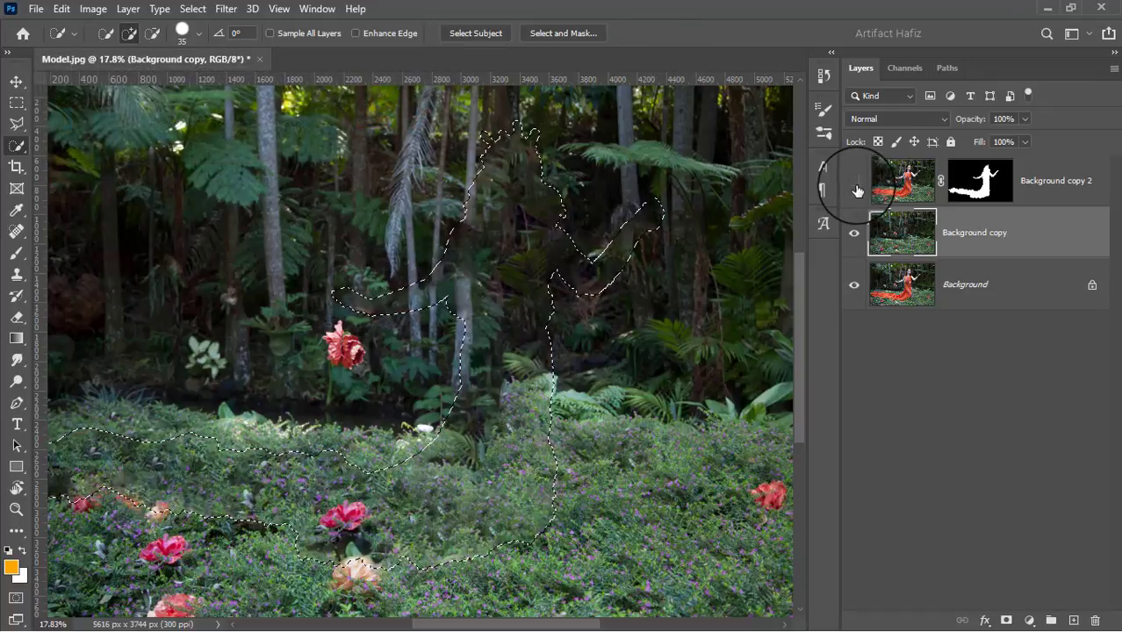
# Compare the filled background with and without the masked woman layer, and clear the selection.
pyautogui.click(854, 182)
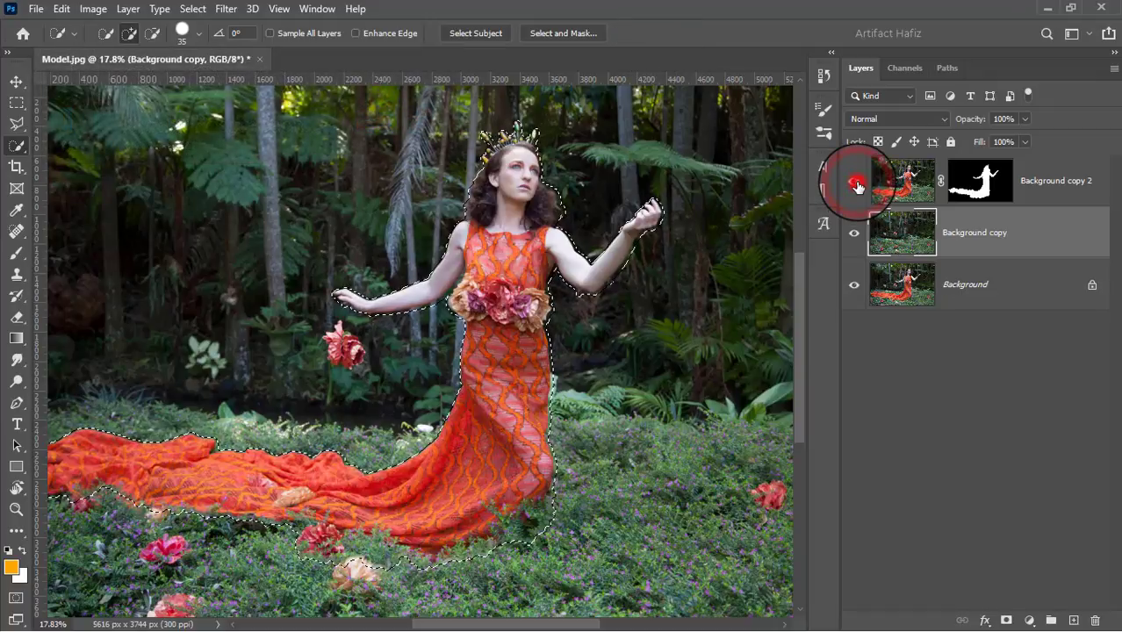
pyautogui.click(854, 182)
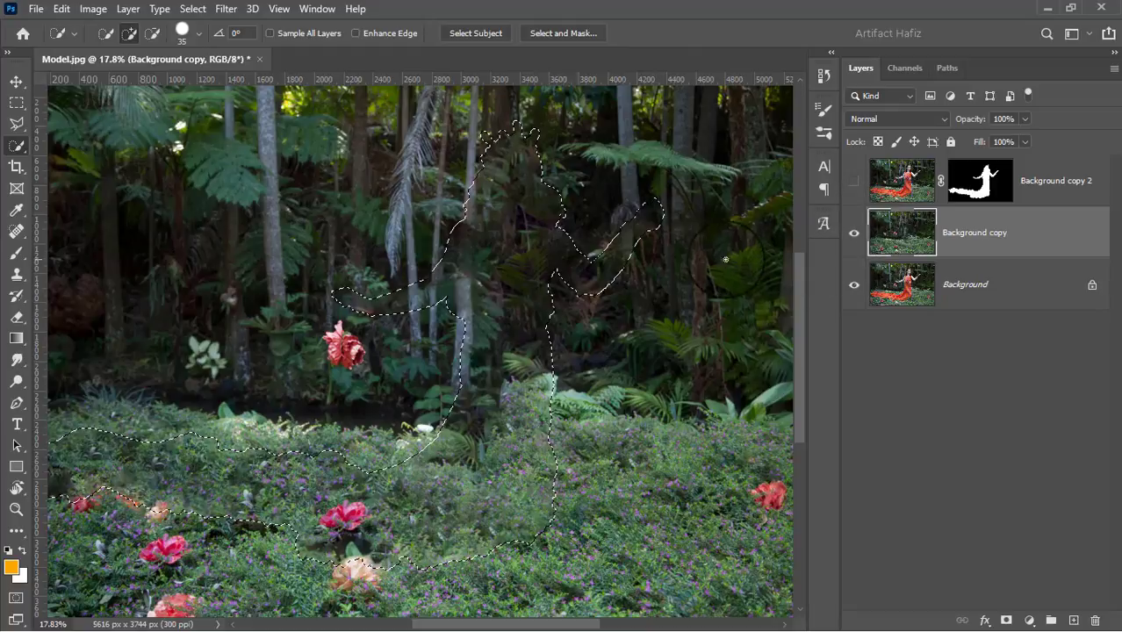
pyautogui.click(224, 8)
pyautogui.click(189, 10)
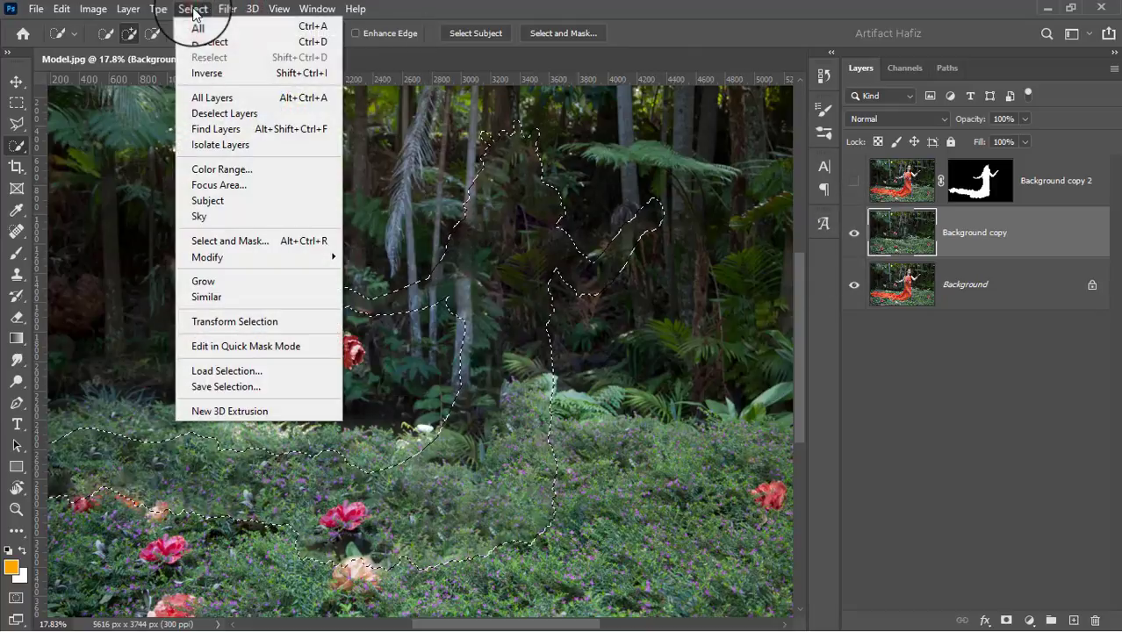
pyautogui.click(190, 41)
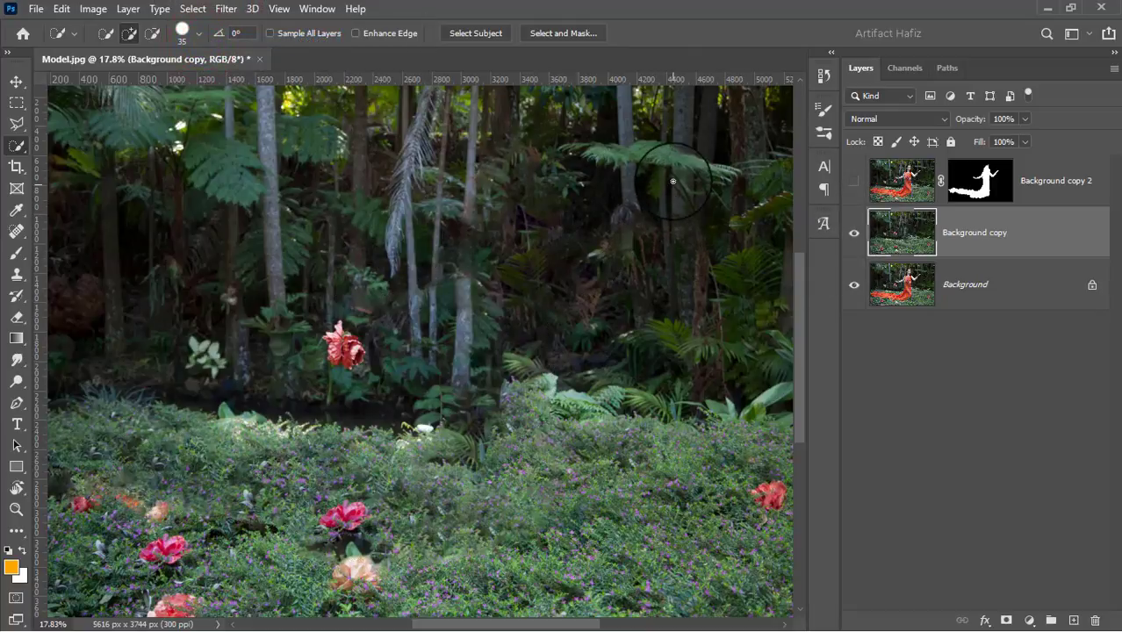
# Convert the Background copy layer for smart filters and make the masked Background copy 2 layer visible again.
pyautogui.click(220, 11)
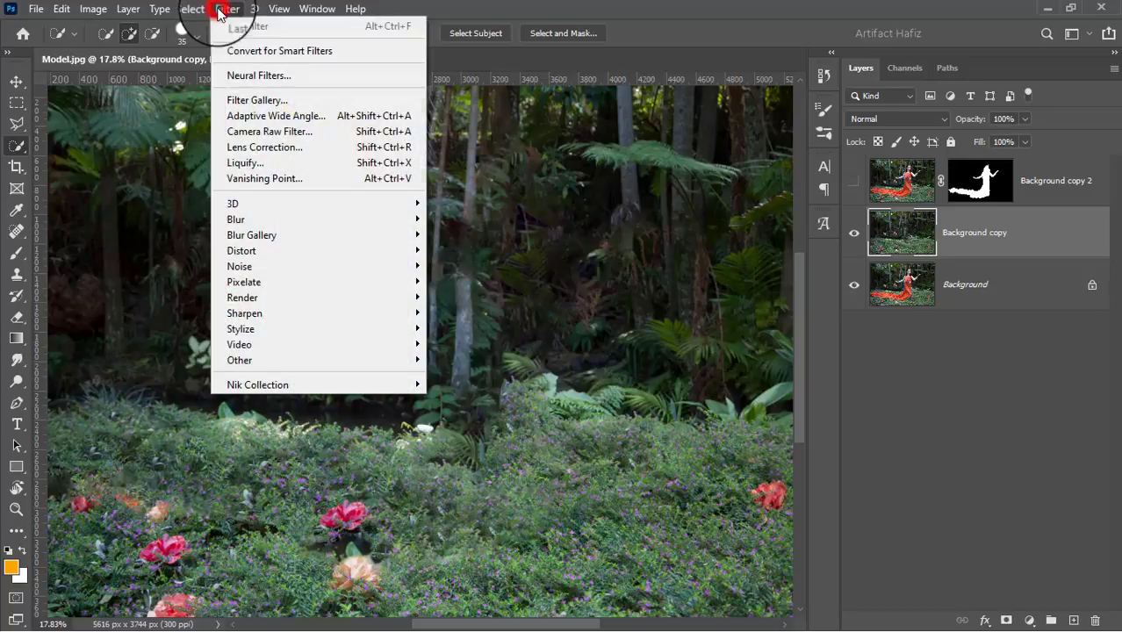
pyautogui.click(230, 54)
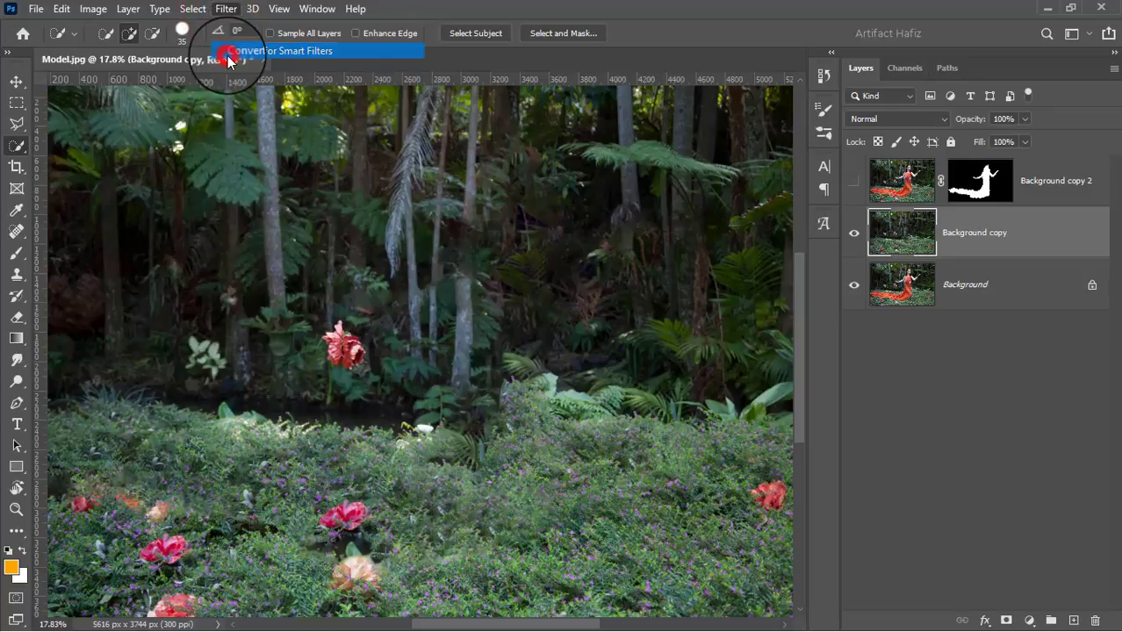
pyautogui.click(854, 184)
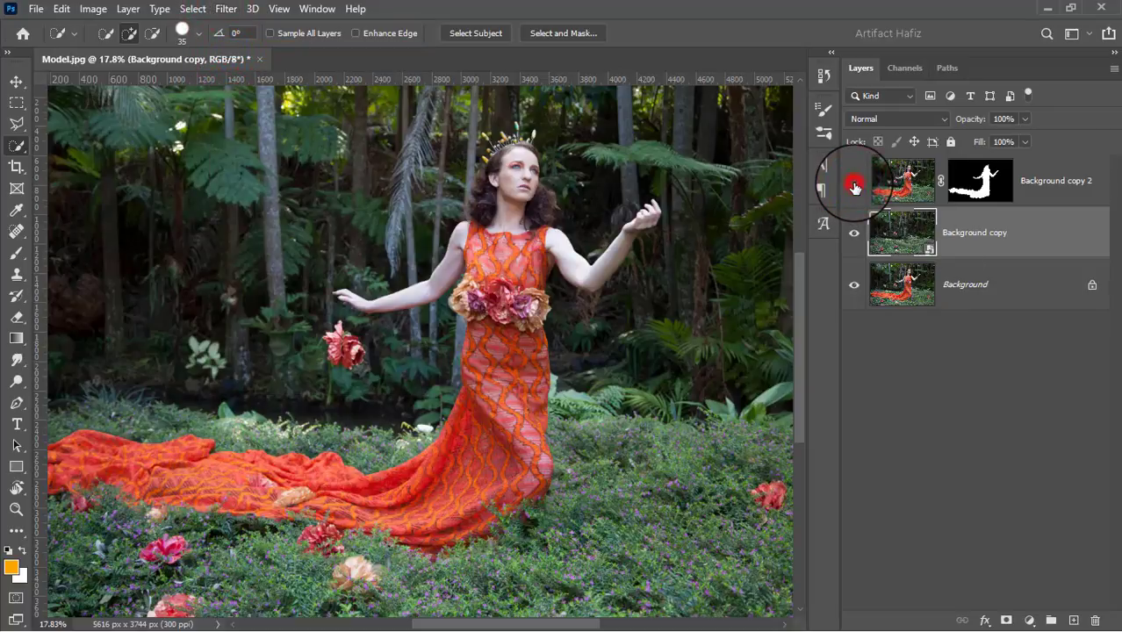
pyautogui.click(855, 184)
pyautogui.click(854, 184)
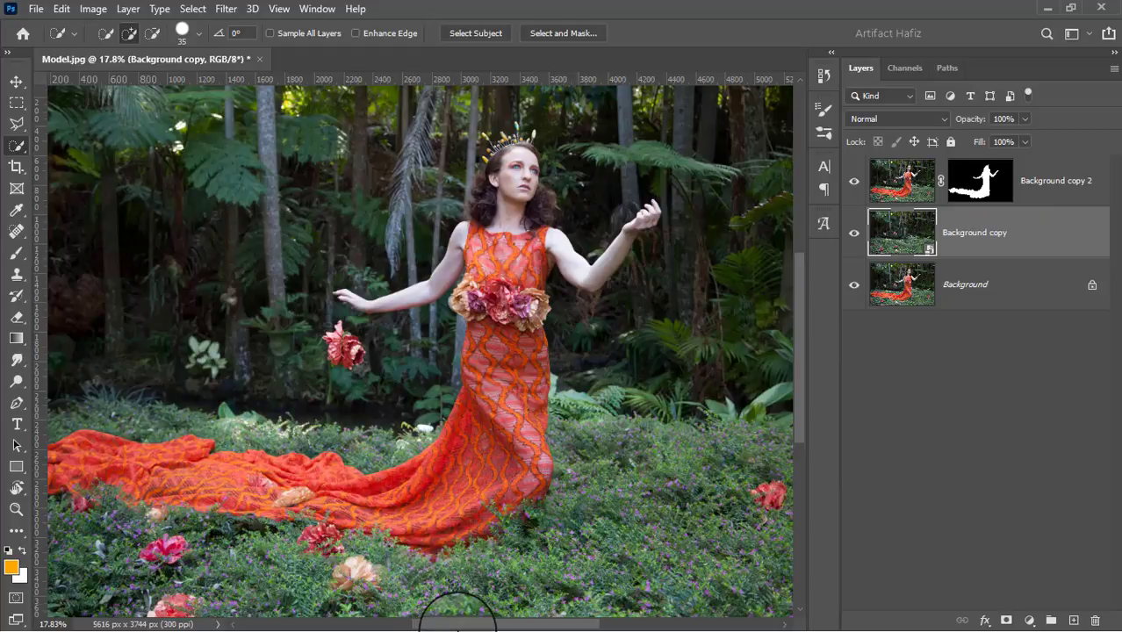
# Open the image forest-floor-1031143_1920 from the 1490 folder in Videos.
pyautogui.click(35, 8)
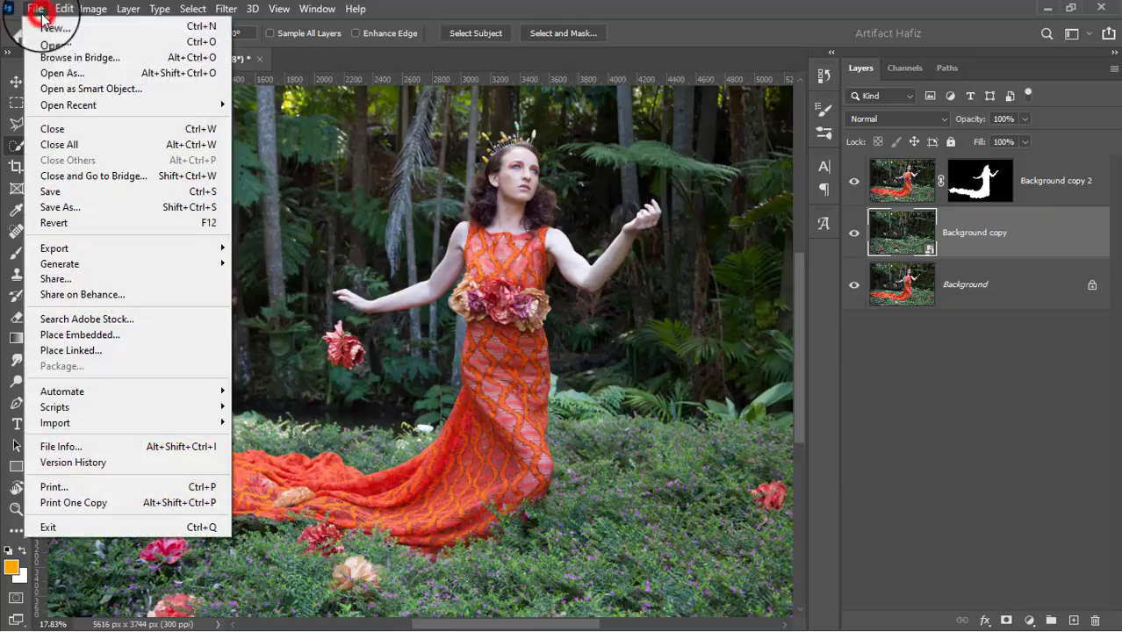
pyautogui.click(53, 42)
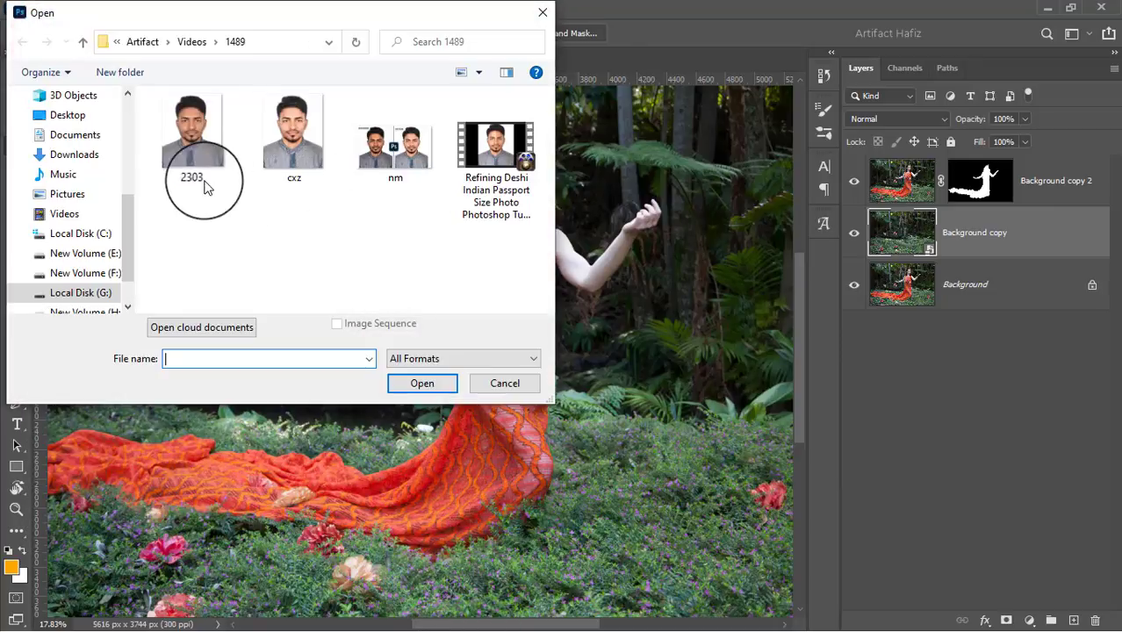
pyautogui.click(192, 41)
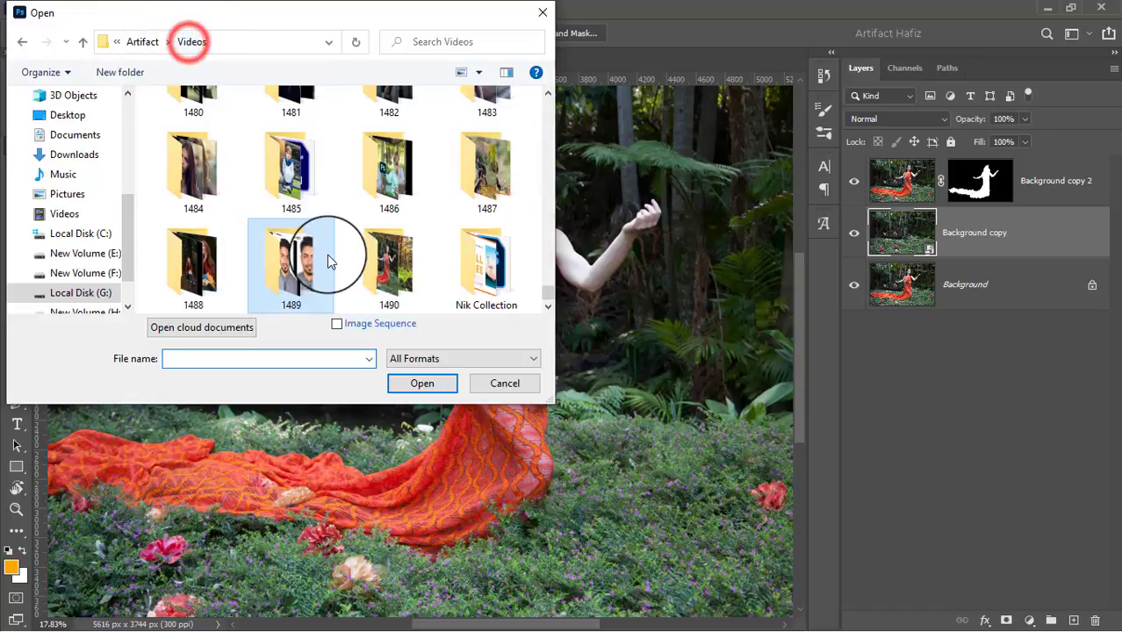
pyautogui.doubleClick(400, 288)
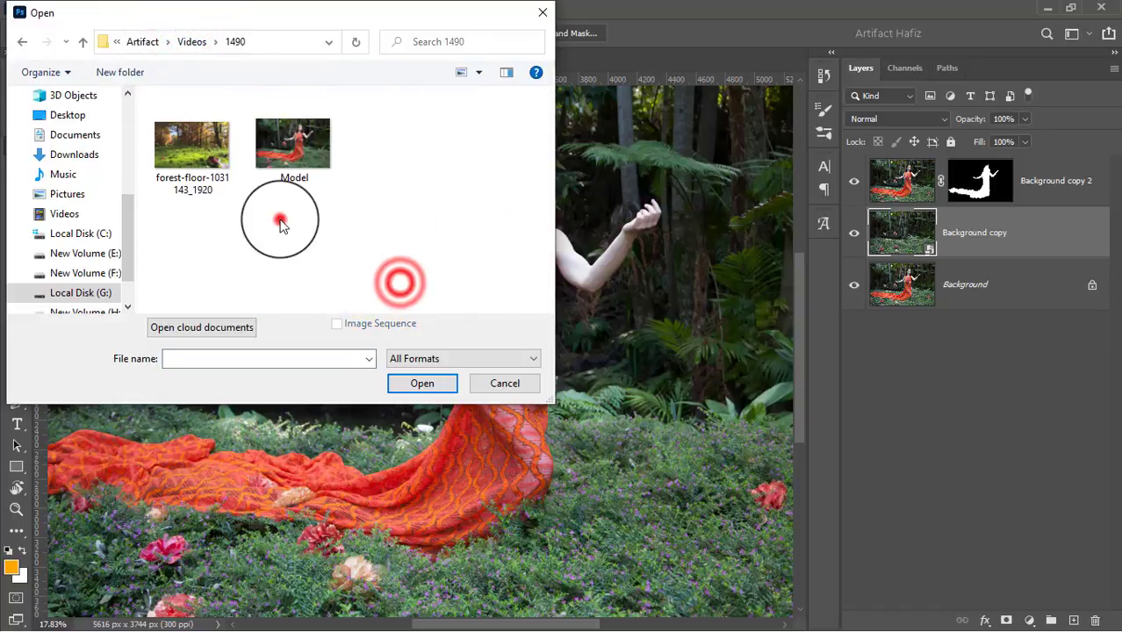
pyautogui.doubleClick(182, 144)
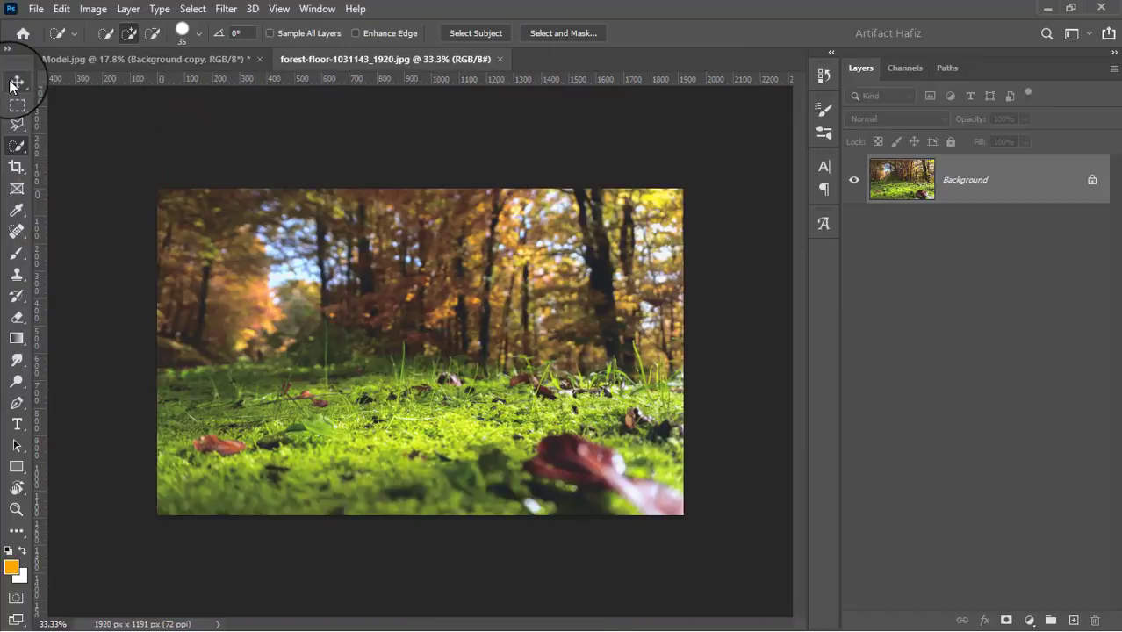
# Bring the autumn forest image into Model.jpg as a layer between Background copy and Background copy 2.
pyautogui.click(16, 80)
pyautogui.moveTo(244, 232); pyautogui.dragTo(208, 198)
pyautogui.moveTo(261, 293); pyautogui.dragTo(263, 296)
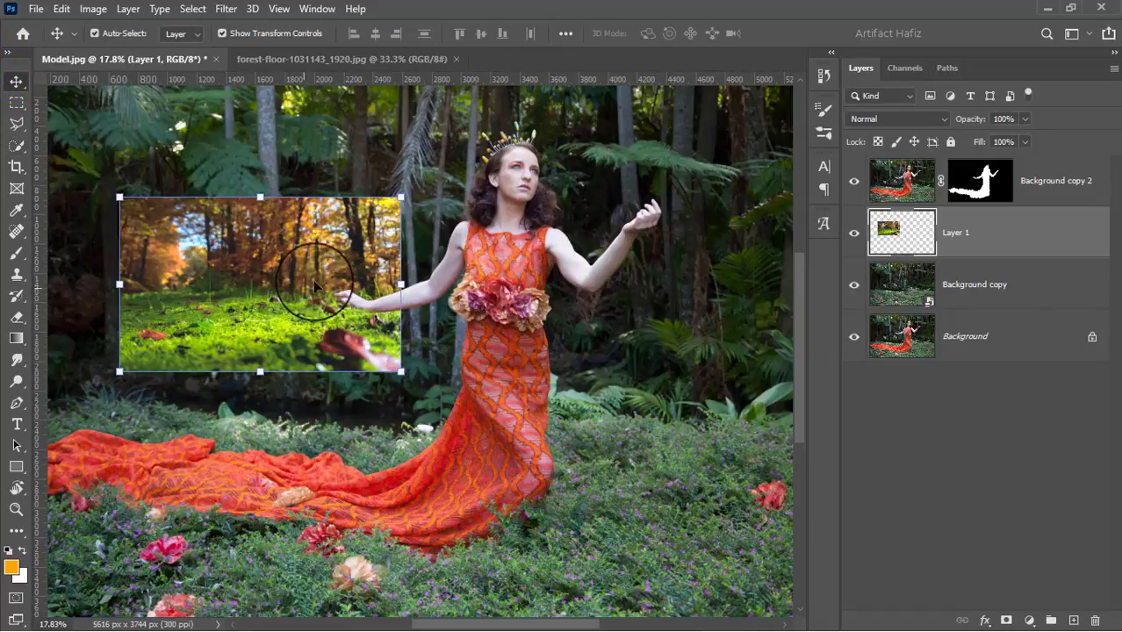
# Scale the autumn forest layer proportionally to about 233% and apply the transformation.
pyautogui.moveTo(560, 282); pyautogui.dragTo(786, 285)
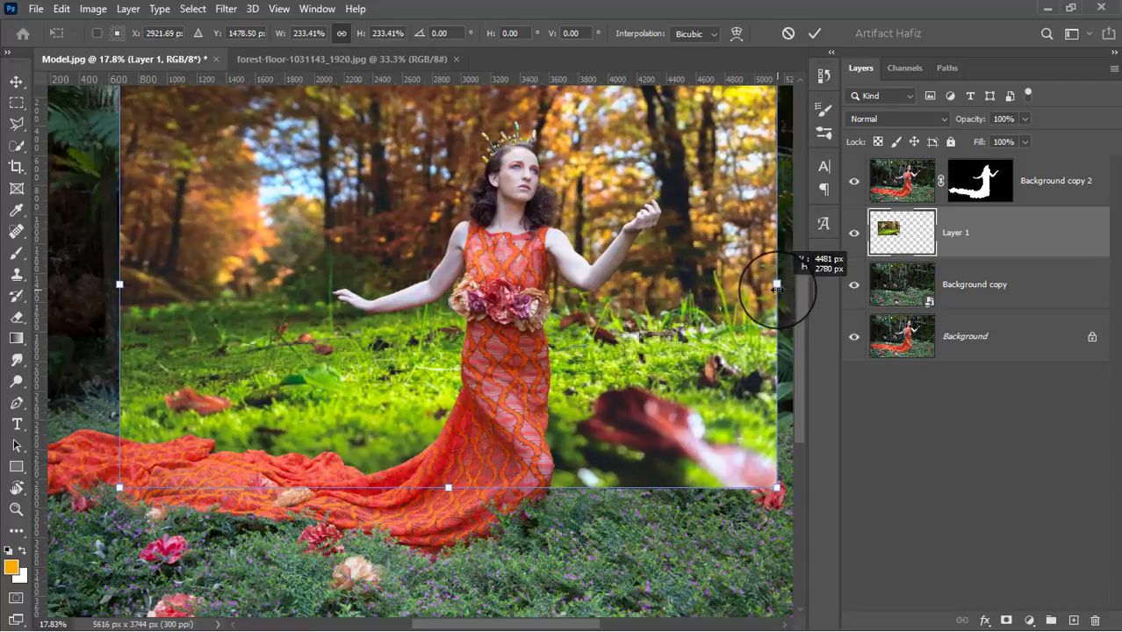
pyautogui.hotkey('ctrl', '0')
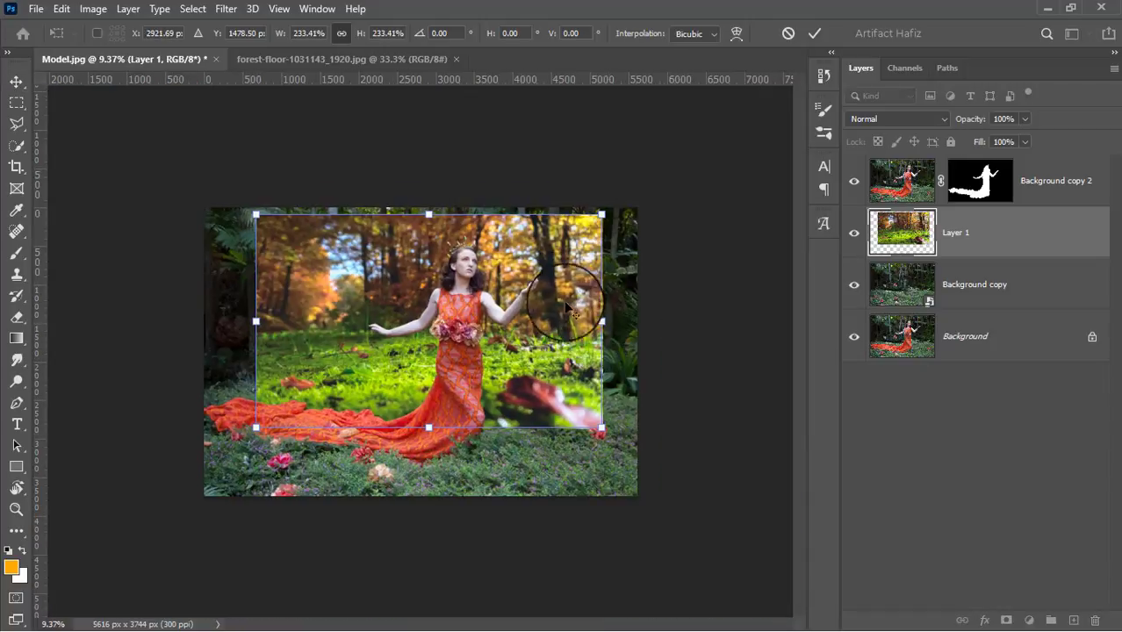
pyautogui.click(814, 35)
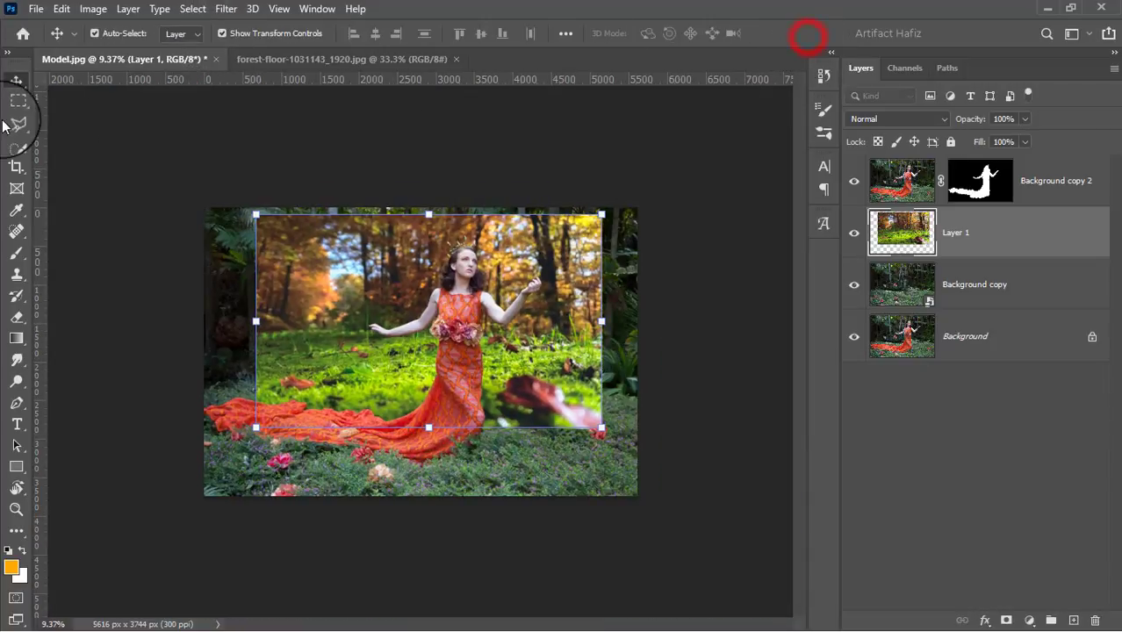
# Scale the autumn forest layer proportionally to about 135% so that it covers the whole canvas, and apply the transformation.
pyautogui.click(223, 34)
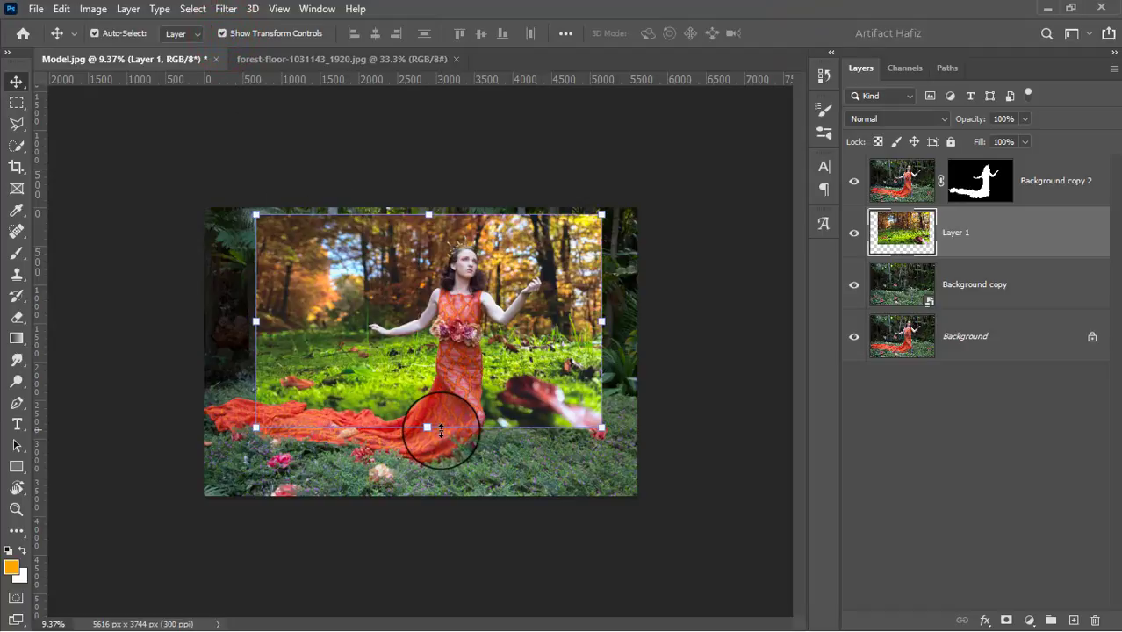
pyautogui.moveTo(432, 455); pyautogui.dragTo(431, 521)
pyautogui.moveTo(656, 355); pyautogui.dragTo(637, 355)
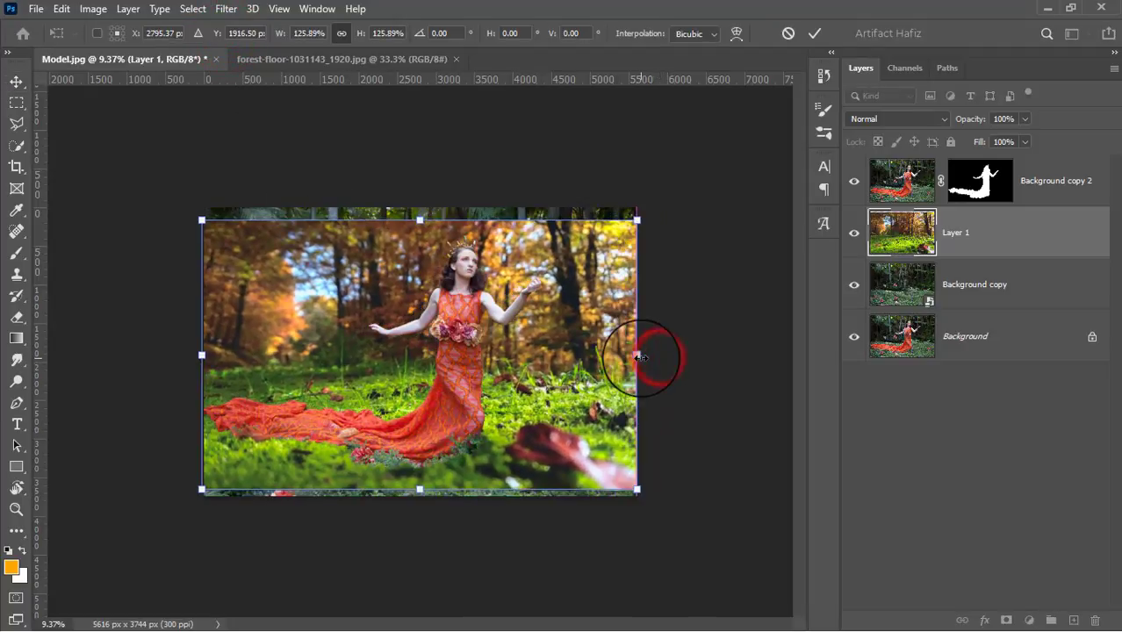
pyautogui.moveTo(420, 218); pyautogui.dragTo(420, 209)
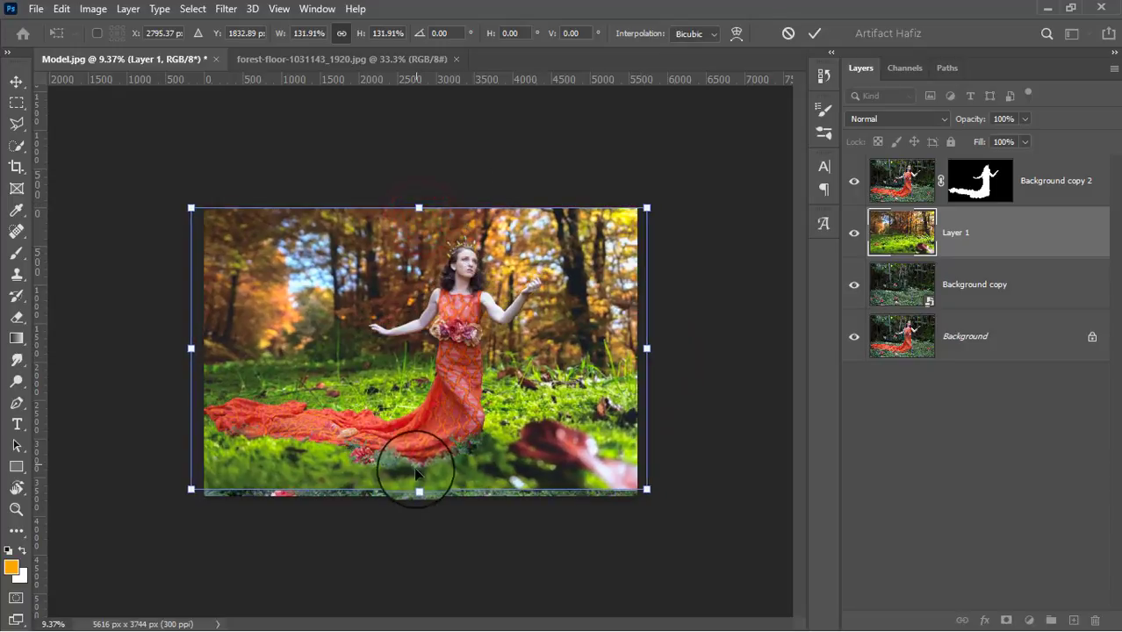
pyautogui.moveTo(416, 489); pyautogui.dragTo(416, 495)
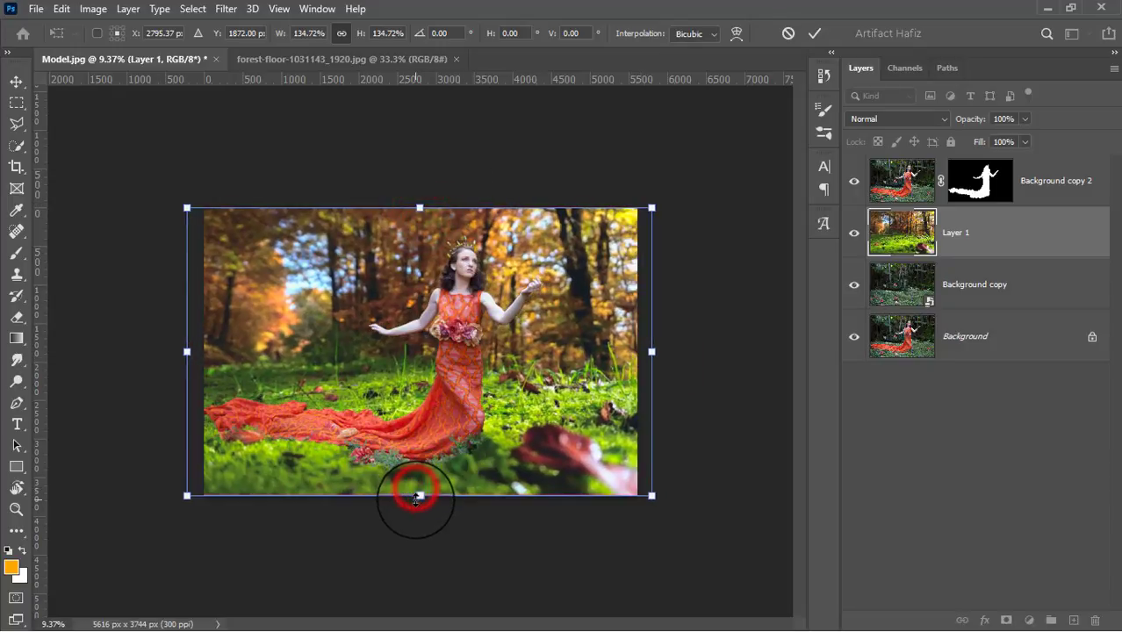
pyautogui.click(815, 32)
# Add a mask to Layer 1 and draw a vertical black-to-white gradient that hides its lower part, blending the autumn trees into the original ground.
pyautogui.scroll(3, 401, 493)
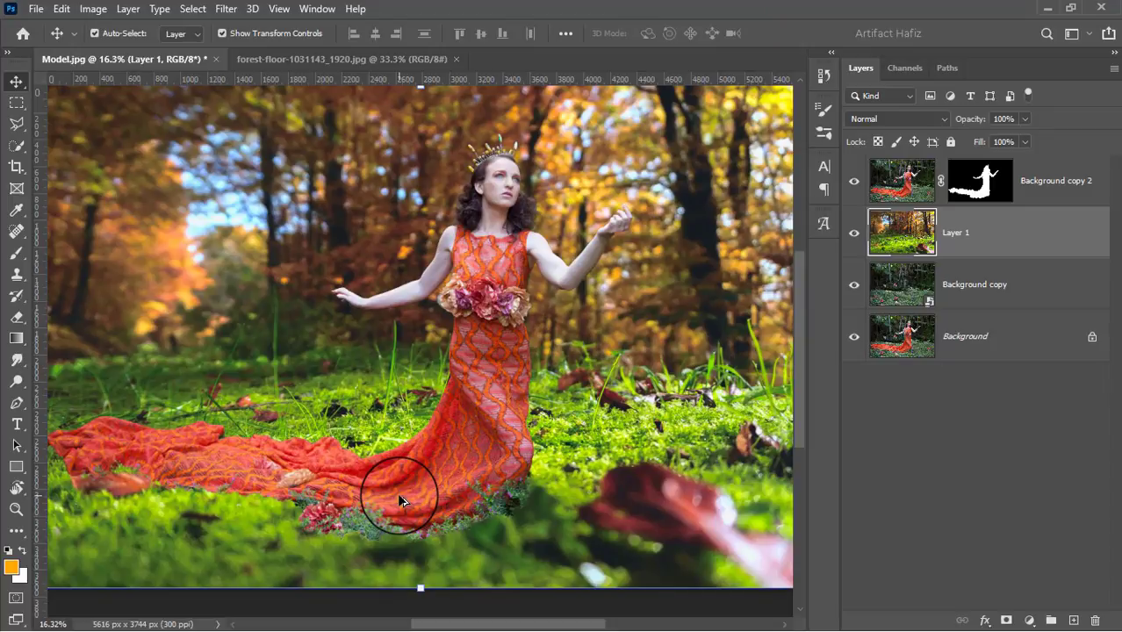
pyautogui.scroll(-2, 378, 351)
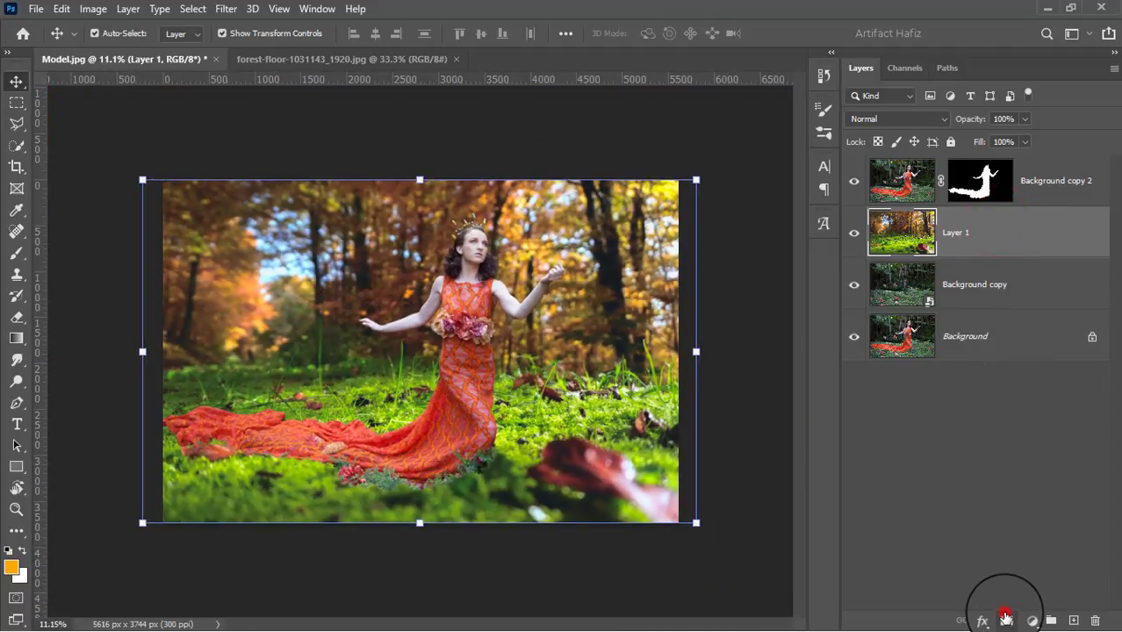
pyautogui.click(1006, 620)
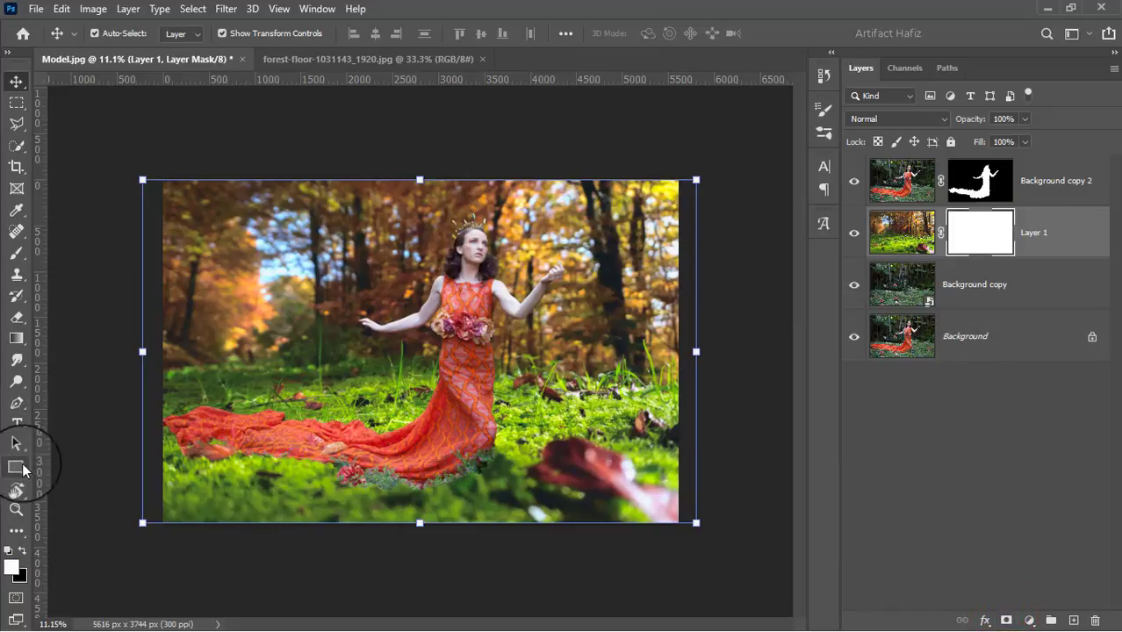
pyautogui.click(12, 339)
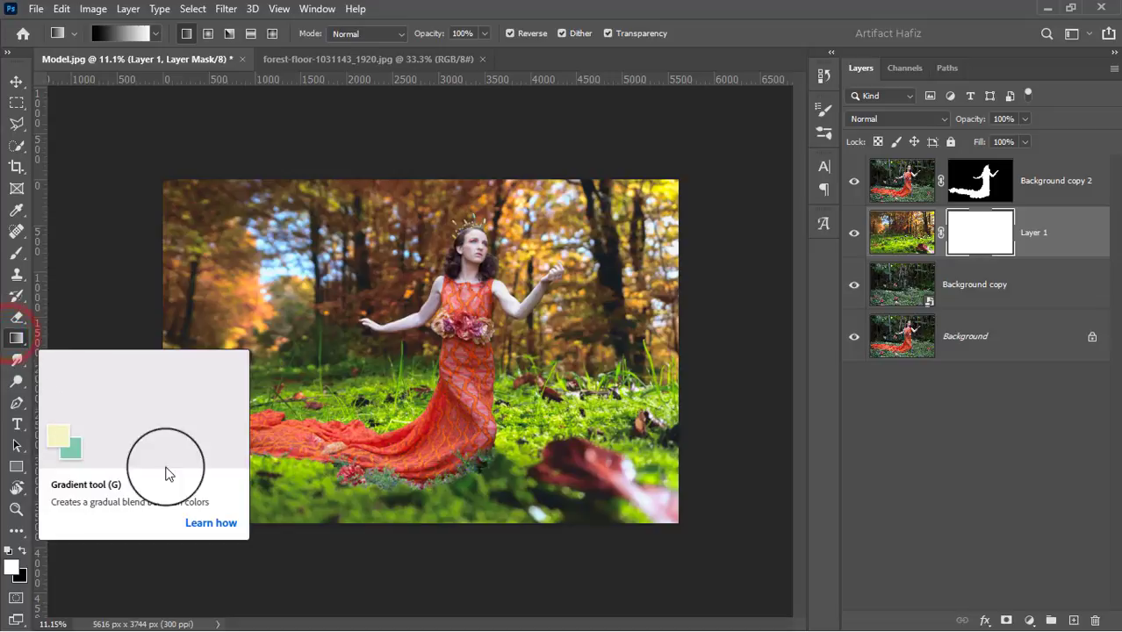
pyautogui.moveTo(427, 351); pyautogui.dragTo(405, 466)
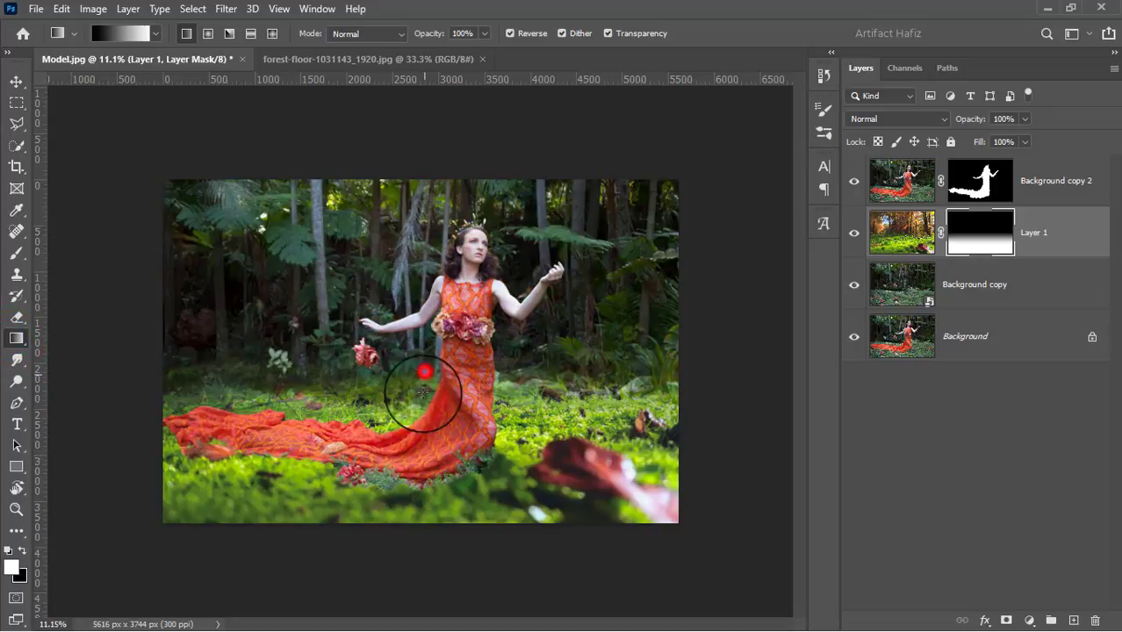
pyautogui.moveTo(421, 373); pyautogui.dragTo(418, 445)
pyautogui.moveTo(395, 405); pyautogui.dragTo(400, 477)
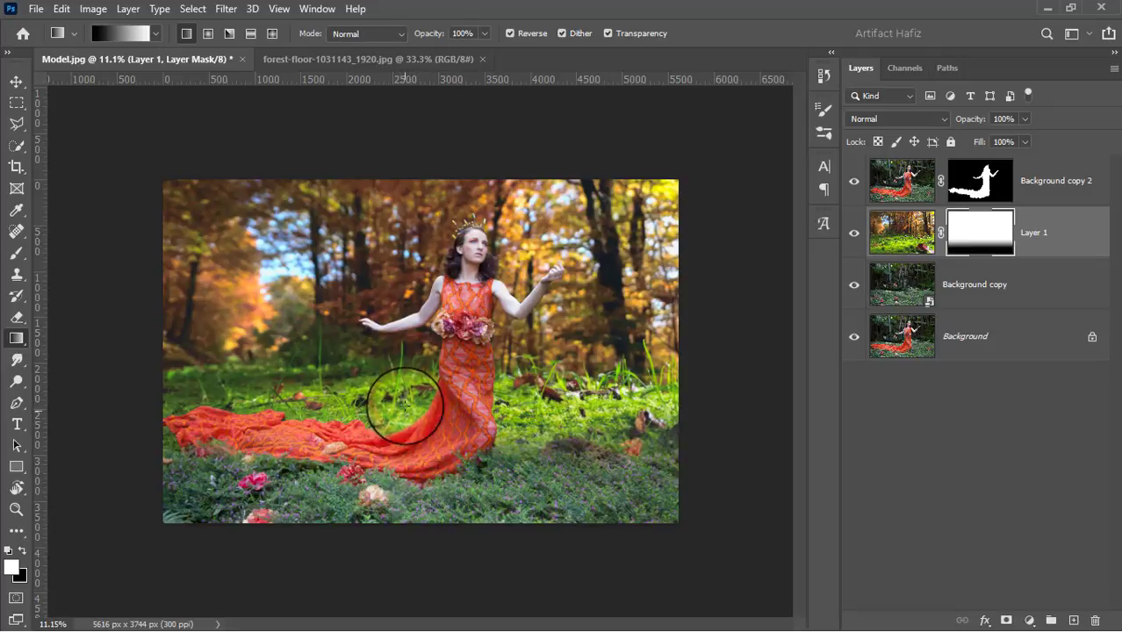
pyautogui.moveTo(404, 398); pyautogui.dragTo(406, 443)
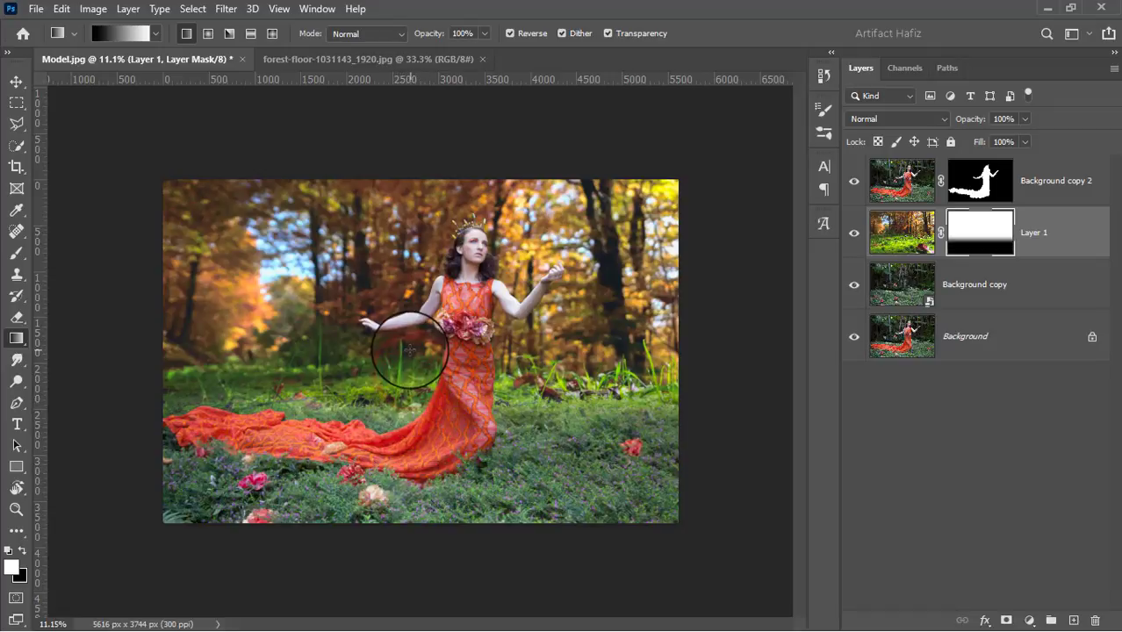
pyautogui.scroll(5, 408, 358)
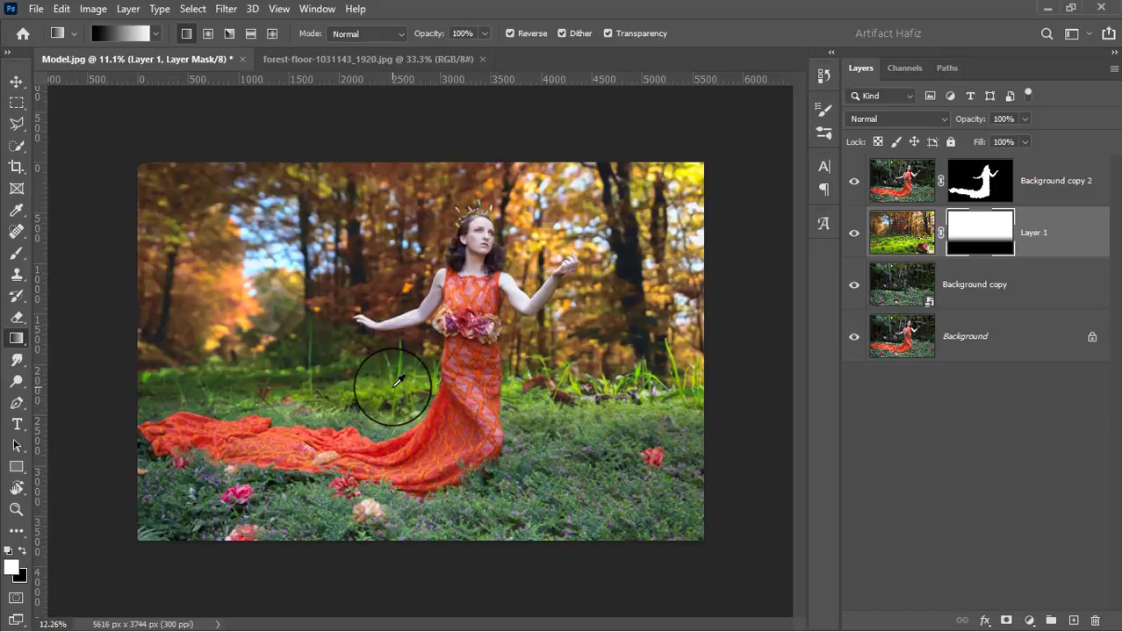
pyautogui.scroll(-1, 397, 380)
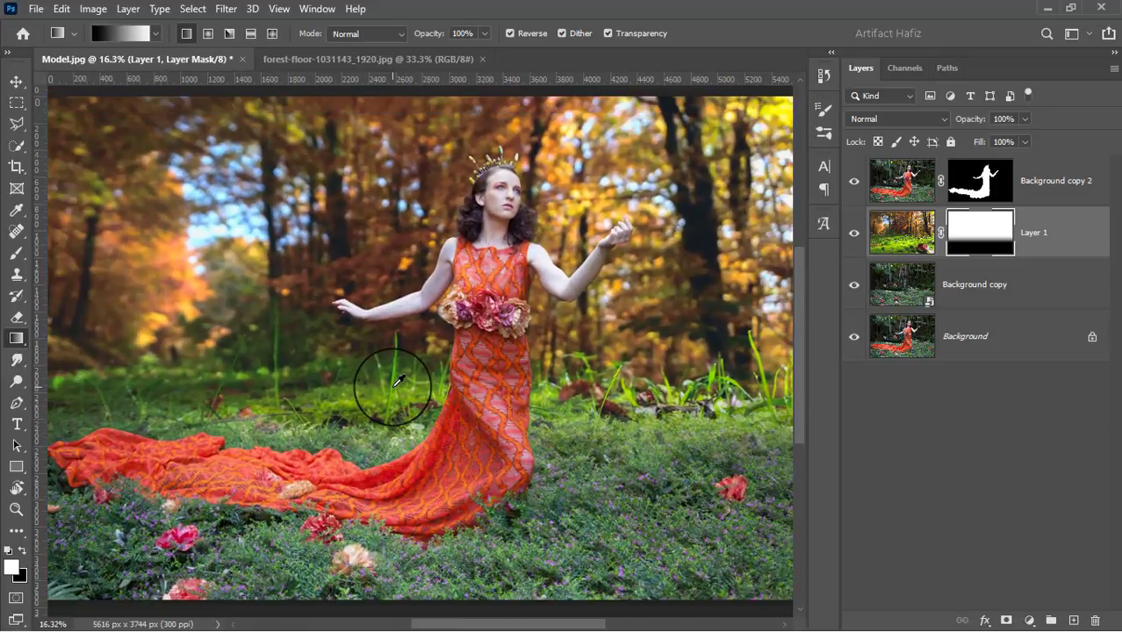
# Clip a Color Balance adjustment to Background copy and set its midtones to Cyan-Red +24, Magenta-Green +21 and Yellow-Blue -24.
pyautogui.click(11, 83)
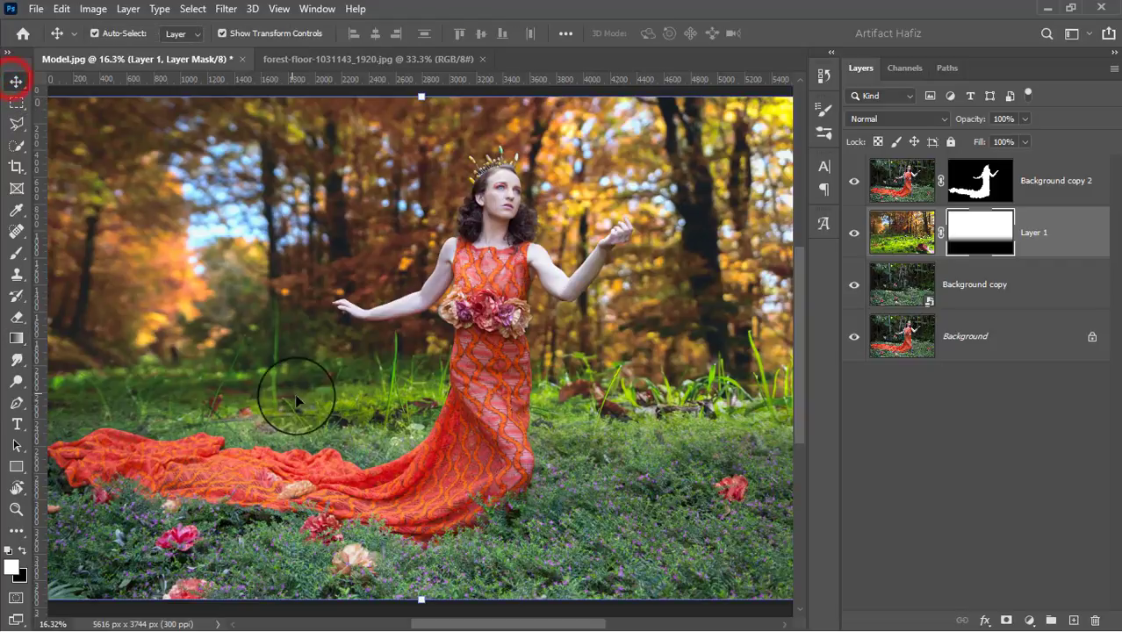
pyautogui.scroll(-1, 295, 393)
pyautogui.click(1012, 298)
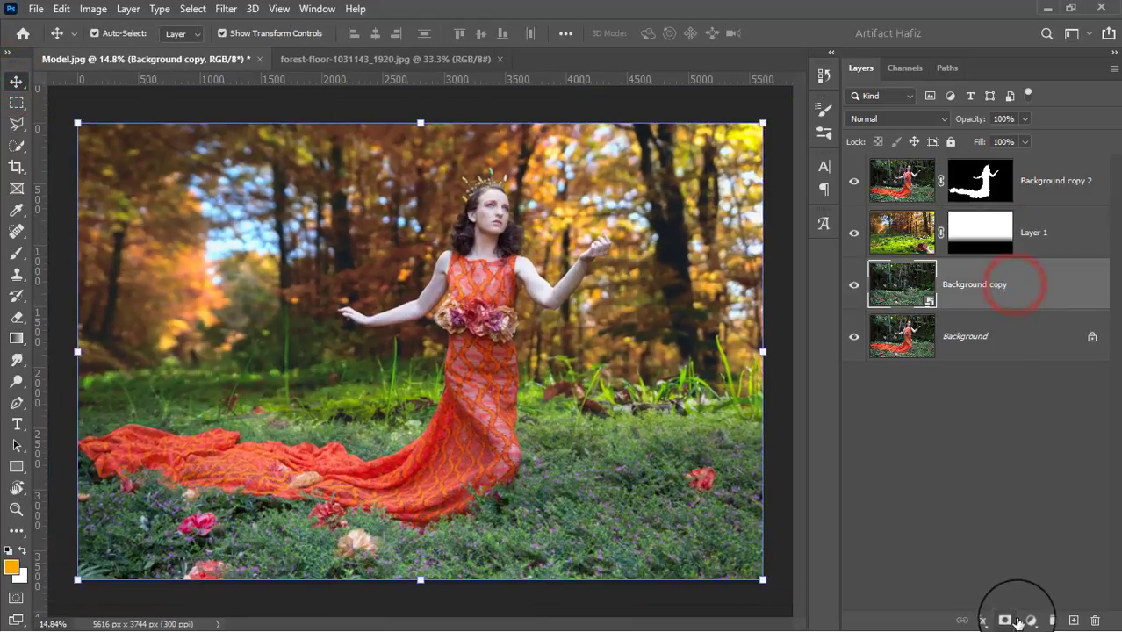
pyautogui.click(1029, 621)
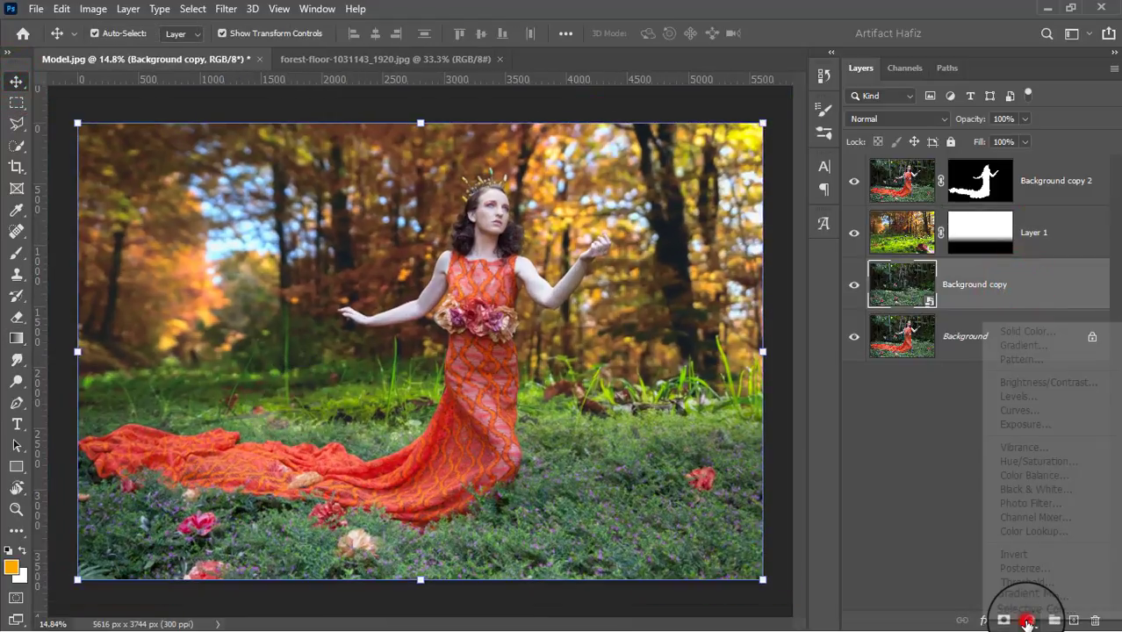
pyautogui.click(1034, 475)
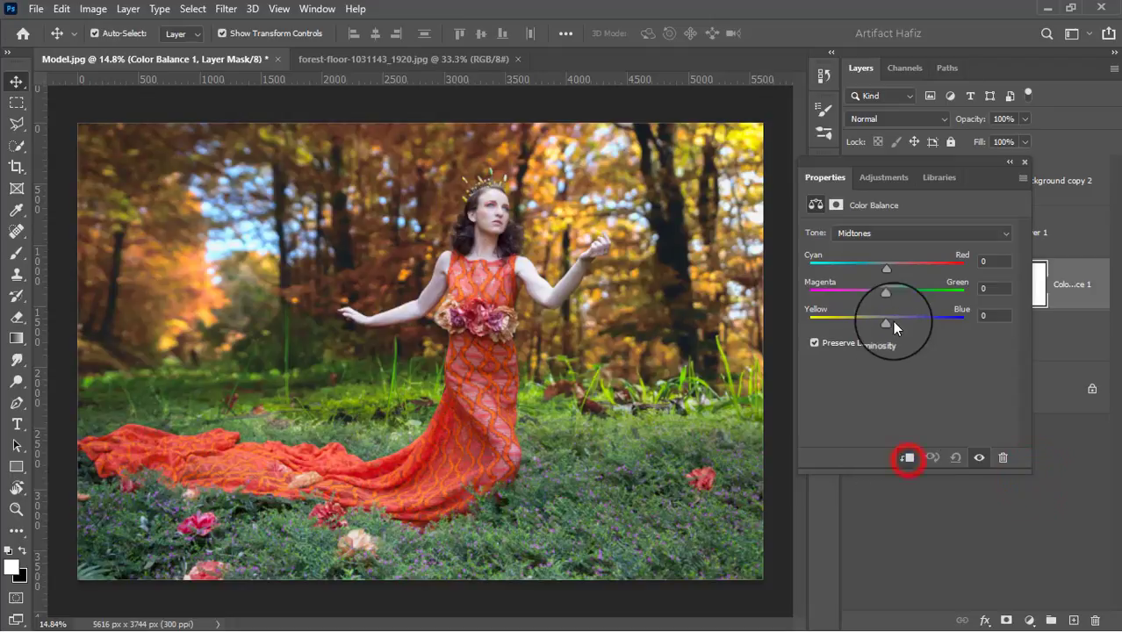
pyautogui.moveTo(885, 268)
pyautogui.mouseDown()
pyautogui.moveTo(914, 264)
pyautogui.moveTo(904, 267)
pyautogui.mouseUp()
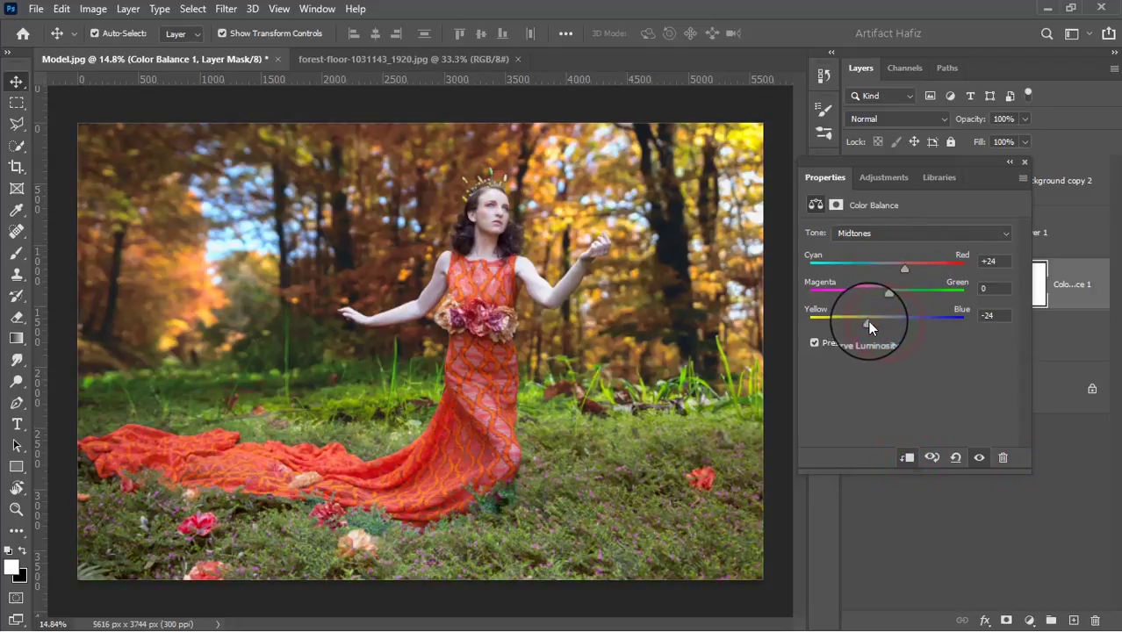
pyautogui.moveTo(886, 291)
pyautogui.mouseDown()
pyautogui.moveTo(919, 289)
pyautogui.moveTo(857, 298)
pyautogui.moveTo(904, 301)
pyautogui.mouseUp()
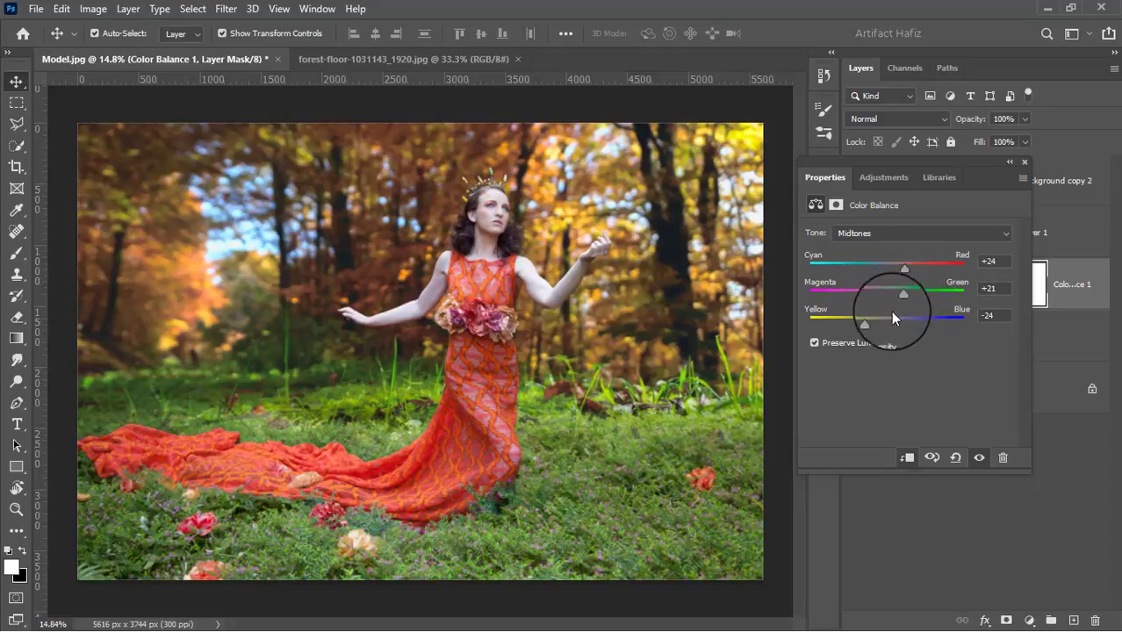
# Set the Color Balance shadows to Cyan-Red +19 and Yellow-Blue -33, and close the adjustment settings.
pyautogui.click(864, 232)
pyautogui.click(858, 244)
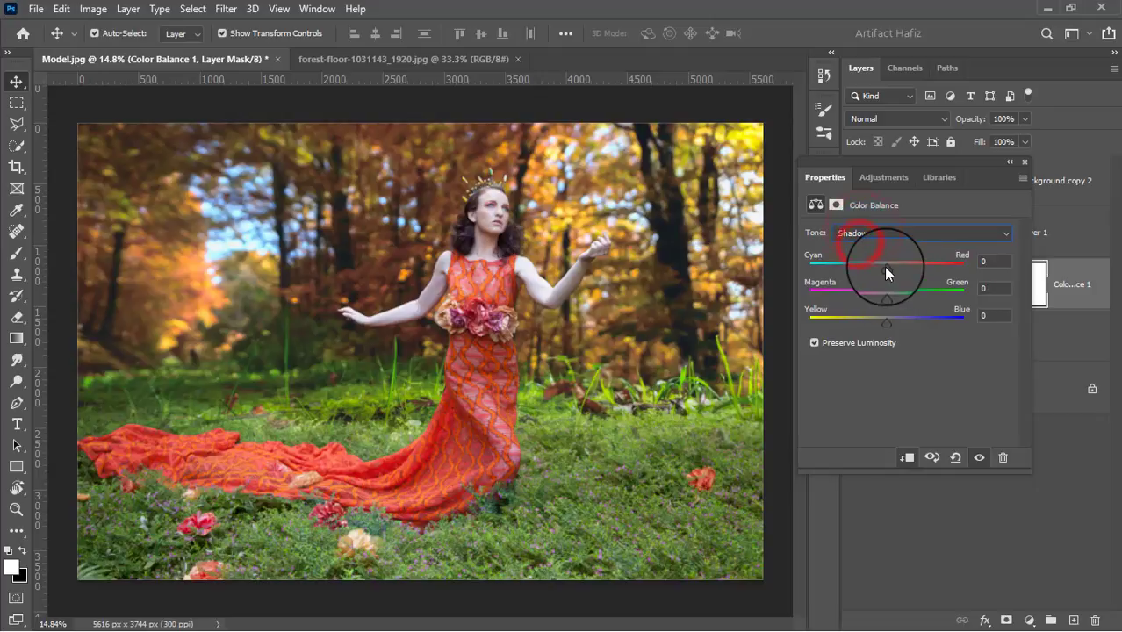
pyautogui.moveTo(883, 266); pyautogui.dragTo(903, 269)
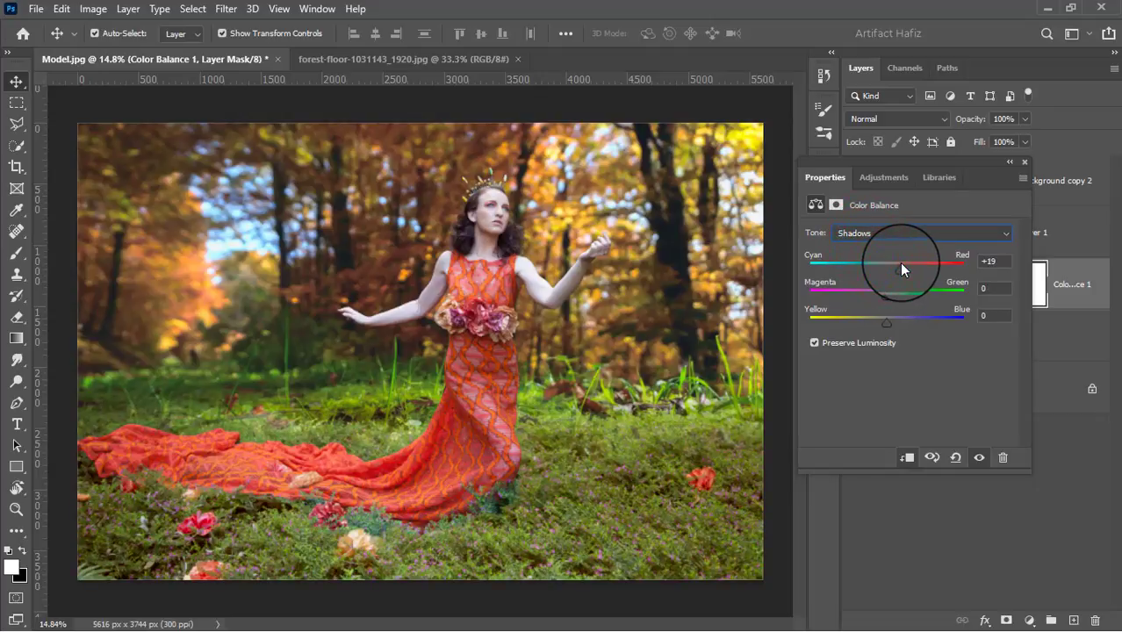
pyautogui.moveTo(886, 324); pyautogui.dragTo(860, 327)
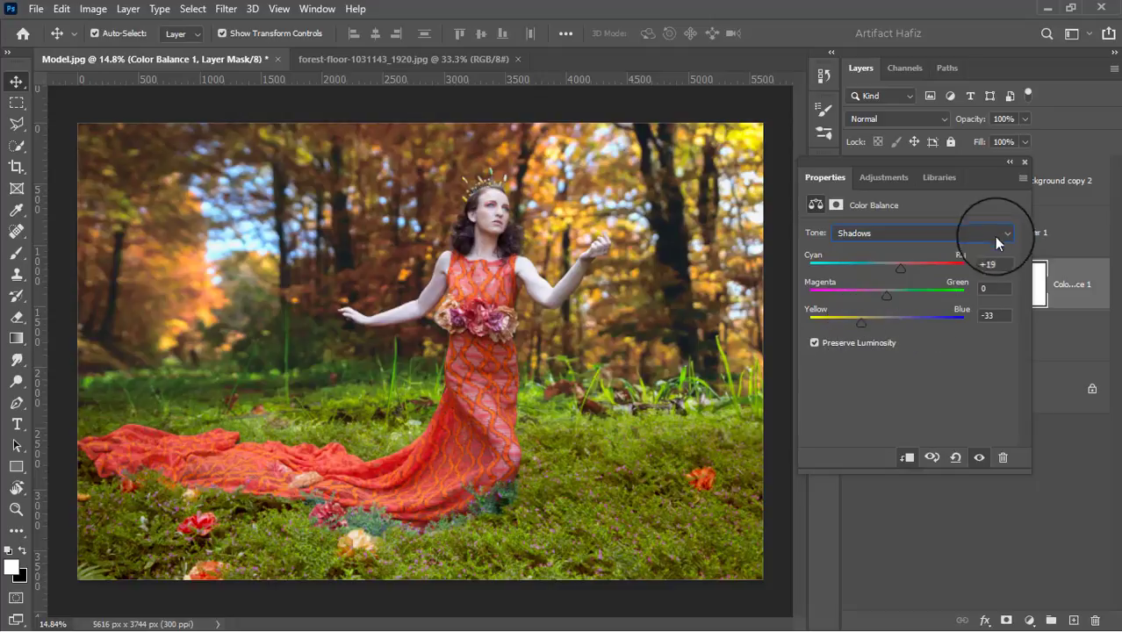
pyautogui.click(1023, 162)
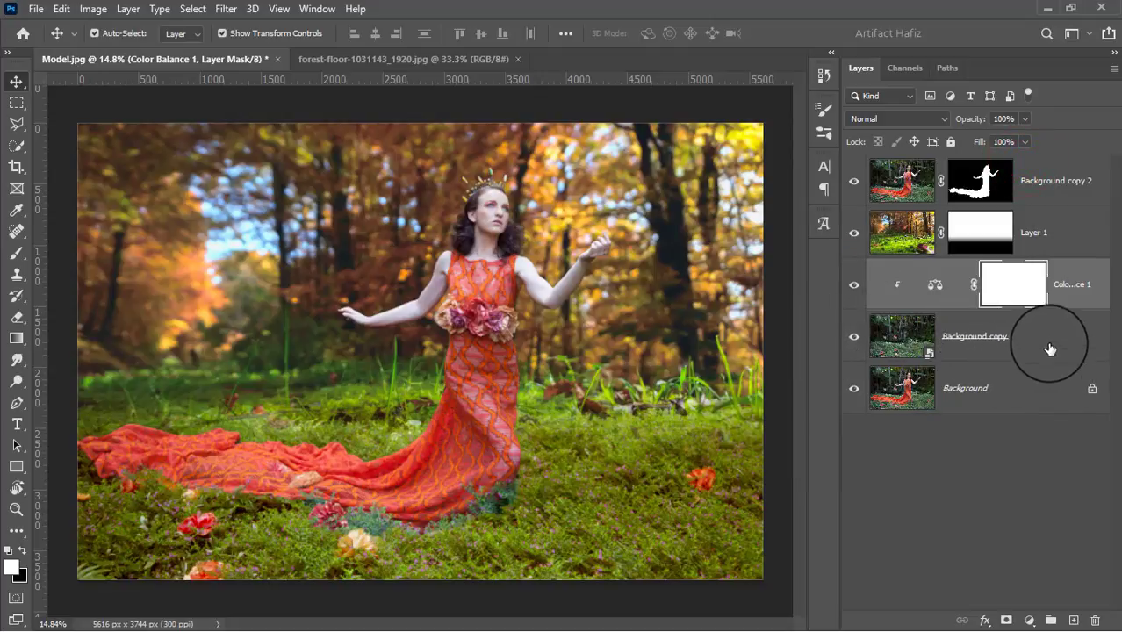
# Convert the masked autumn forest layer, Layer 1, for smart filters.
pyautogui.click(1053, 230)
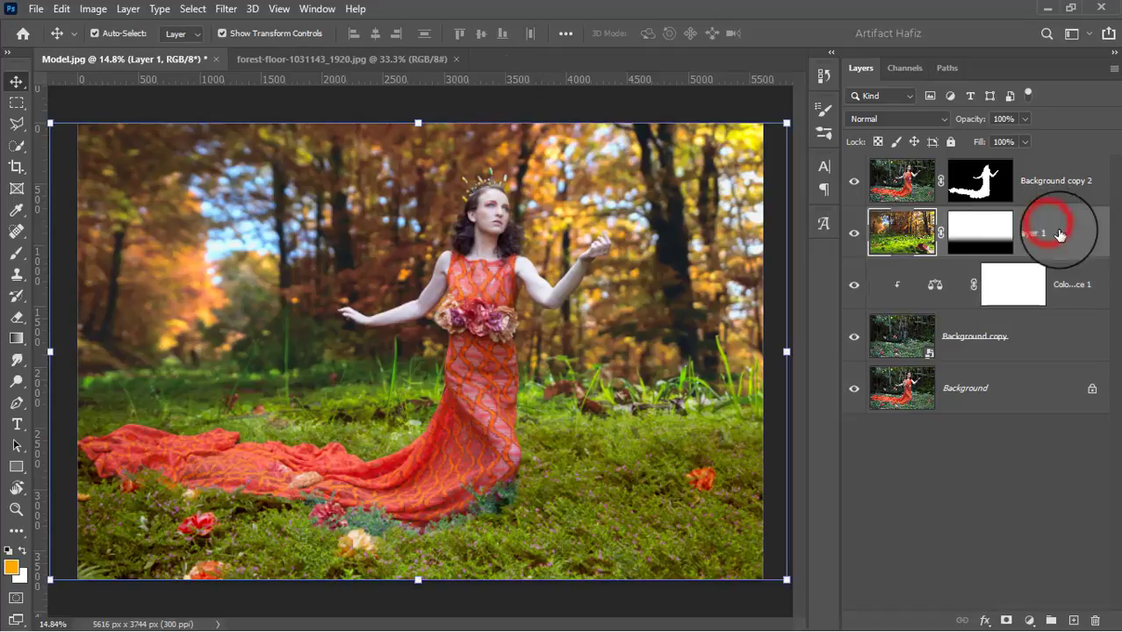
pyautogui.click(225, 9)
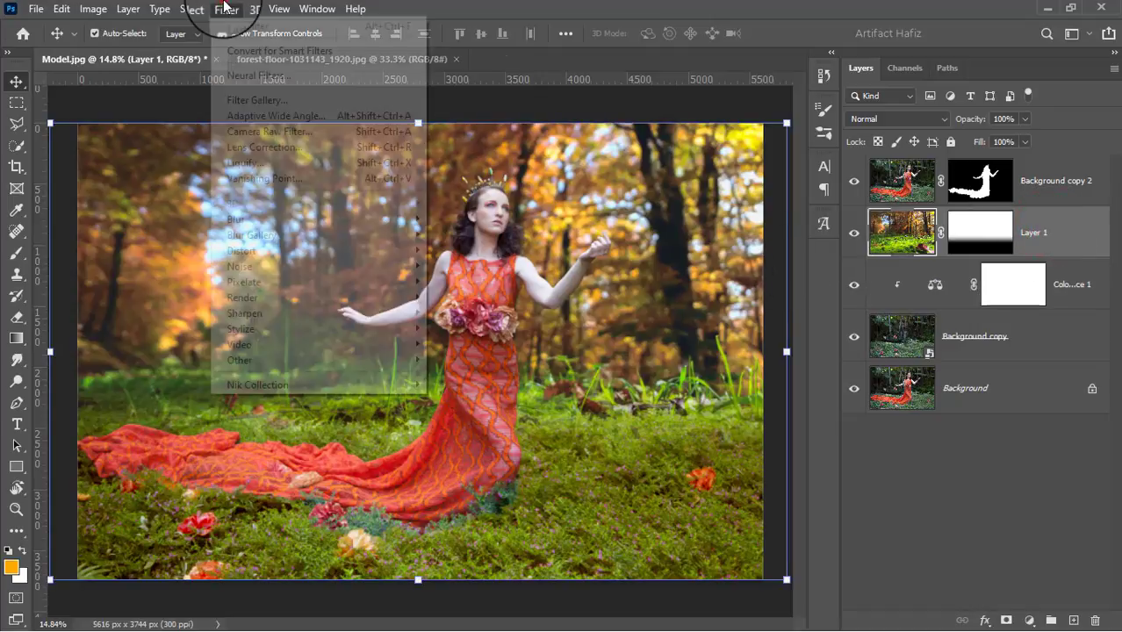
pyautogui.click(231, 52)
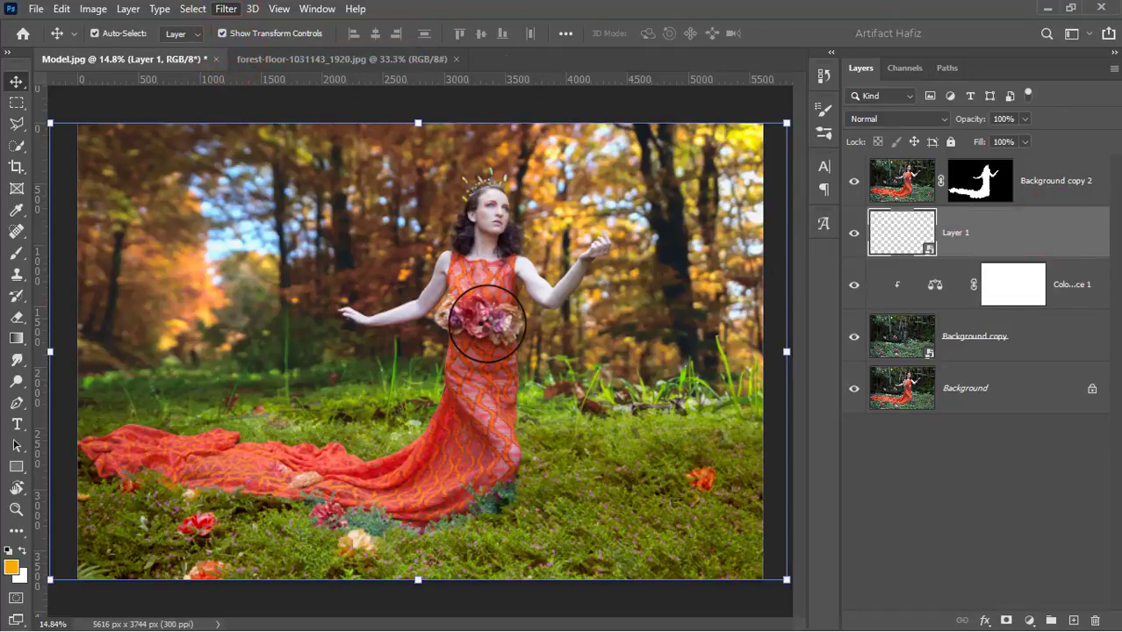
# Apply a Gaussian Blur with a radius of 61.1 pixels to the autumn forest layer, Layer 1.
pyautogui.click(226, 9)
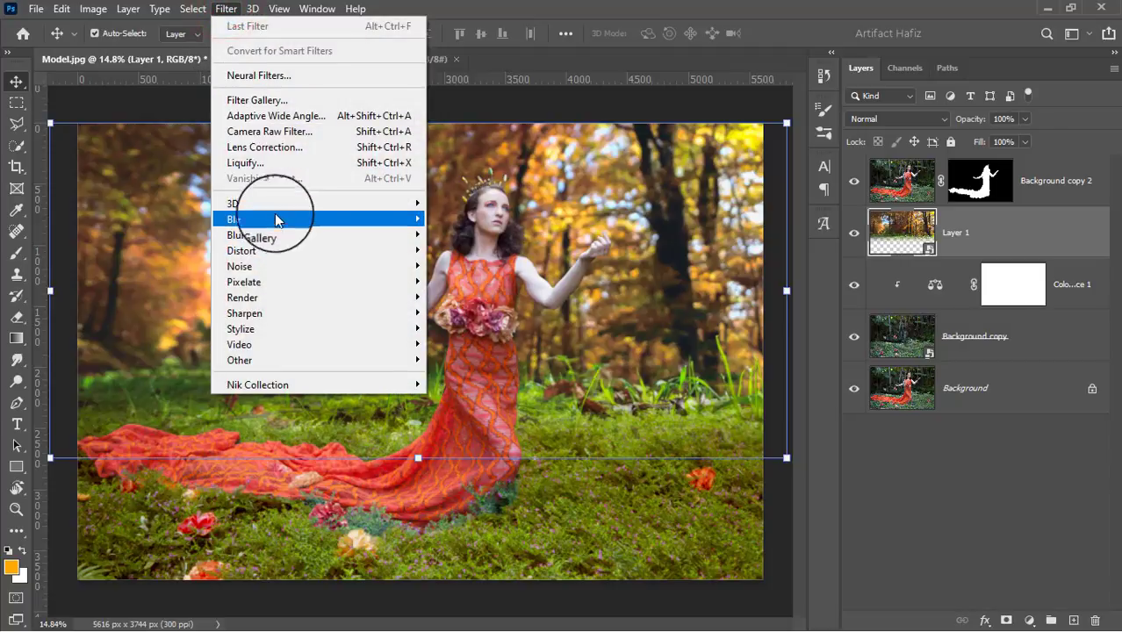
pyautogui.moveTo(321, 226)
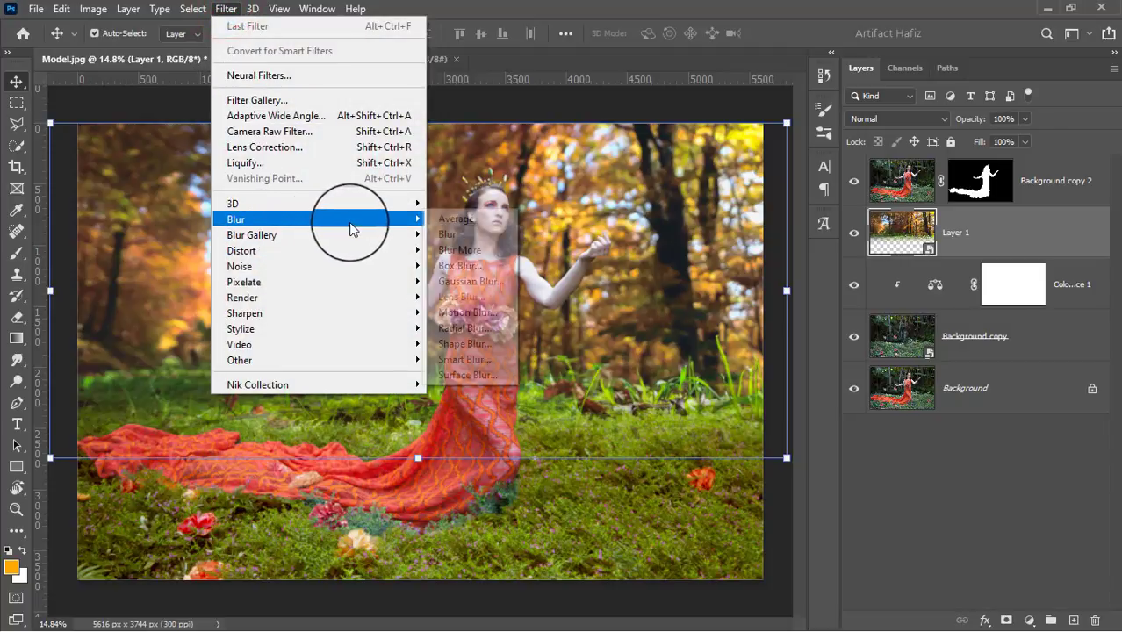
pyautogui.click(471, 281)
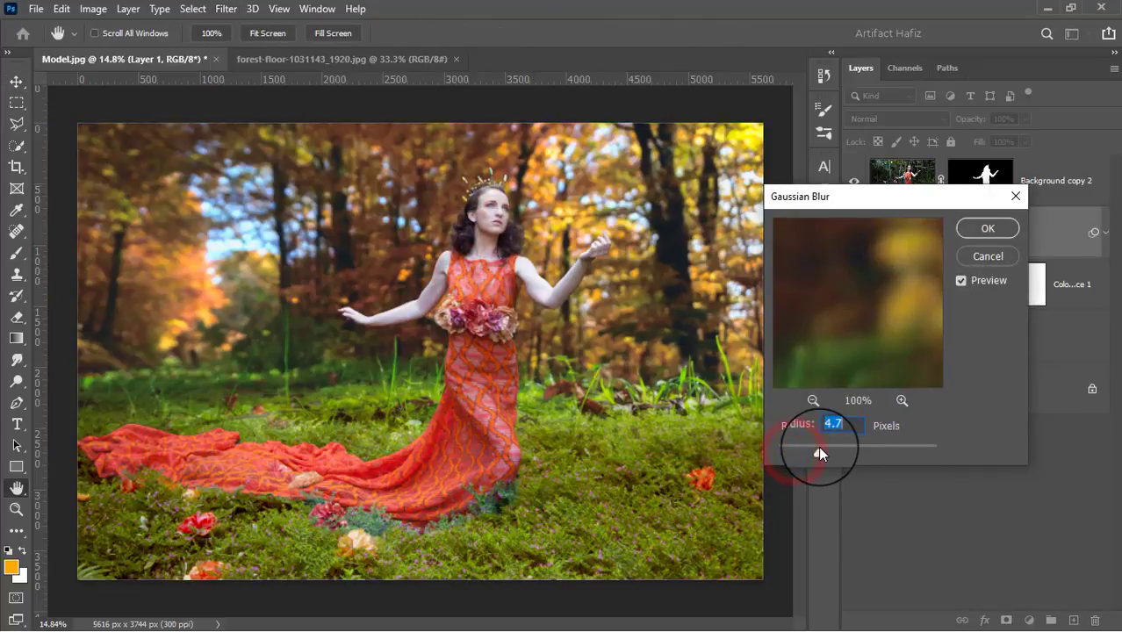
pyautogui.moveTo(846, 442); pyautogui.dragTo(865, 441)
pyautogui.click(866, 438)
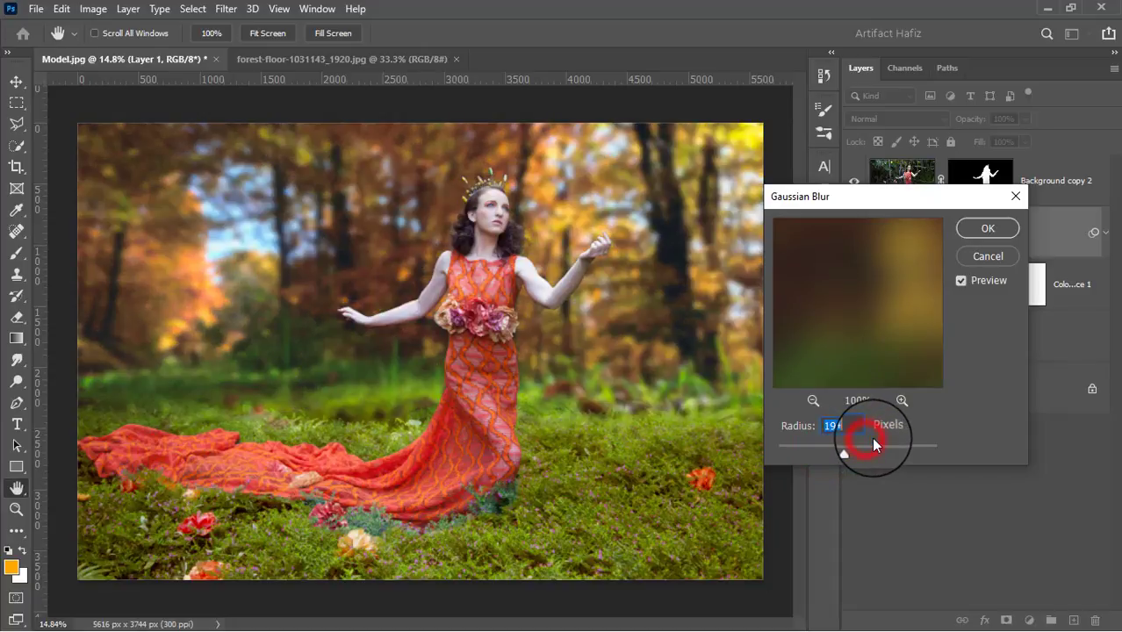
pyautogui.click(883, 436)
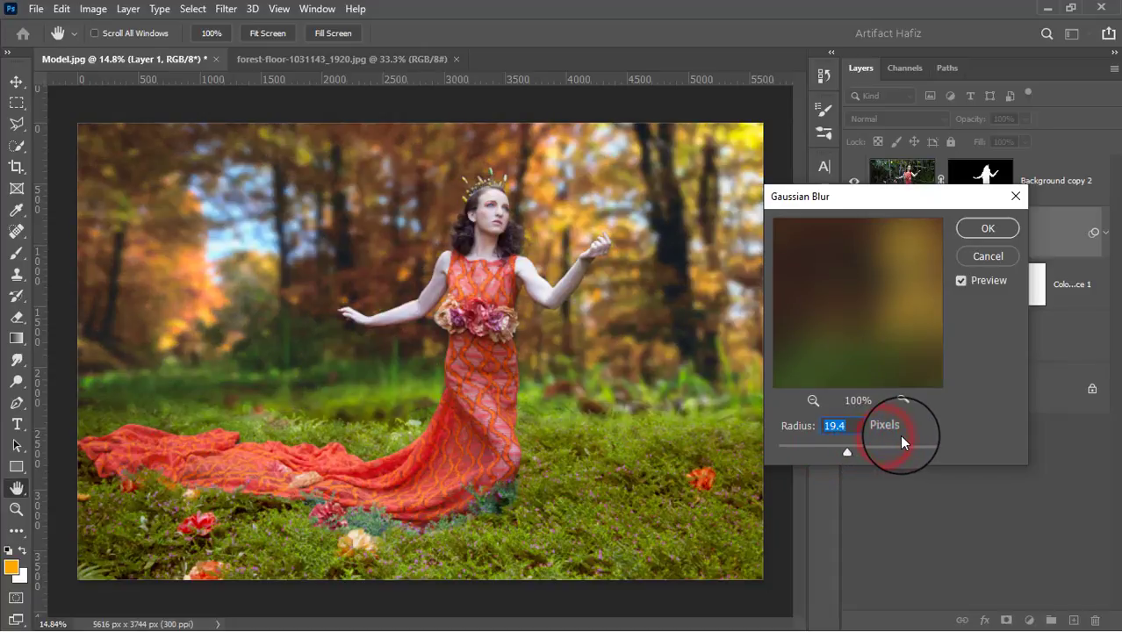
pyautogui.moveTo(857, 450); pyautogui.dragTo(884, 453)
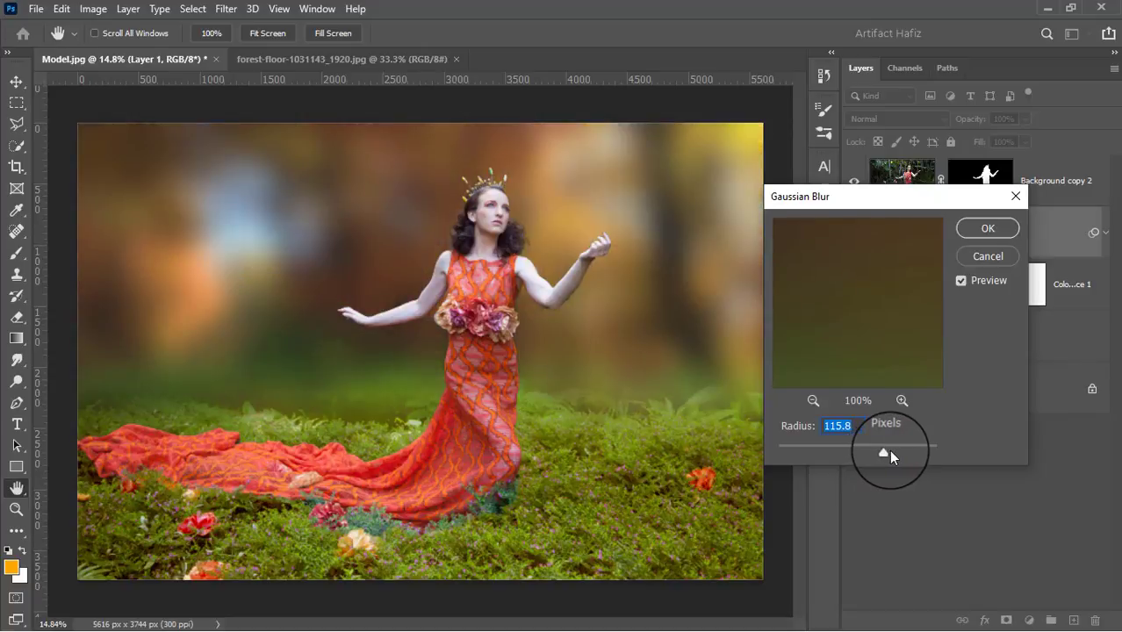
pyautogui.moveTo(877, 449); pyautogui.dragTo(873, 448)
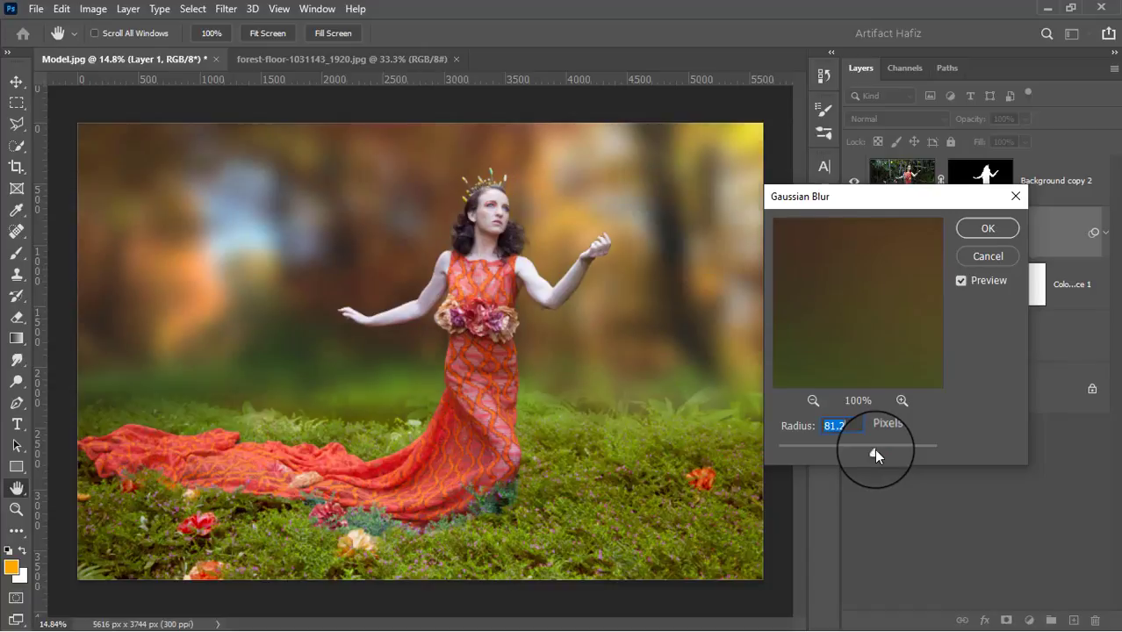
pyautogui.moveTo(873, 449); pyautogui.dragTo(869, 453)
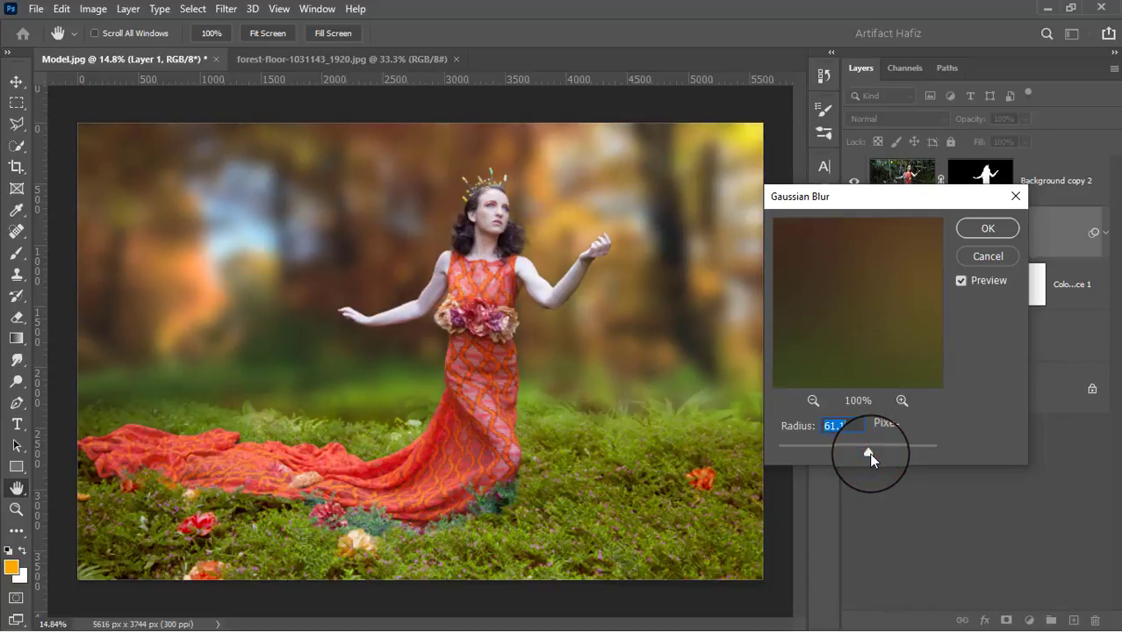
pyautogui.click(988, 230)
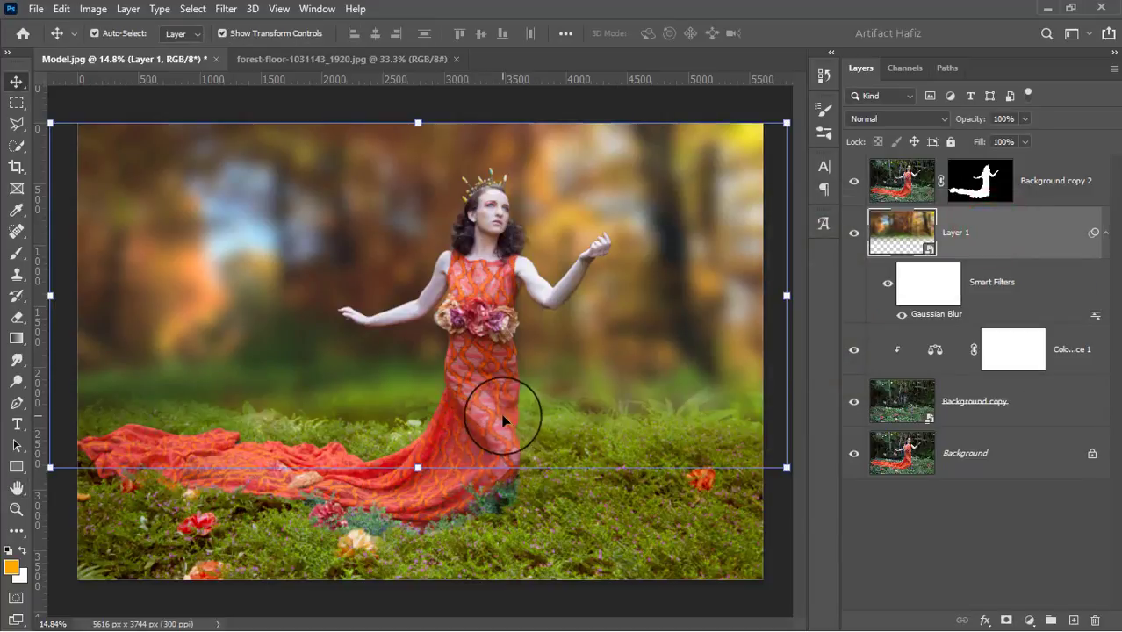
# Stamp all visible layers into a new layer above Background copy 2 and convert it for smart filters.
pyautogui.hotkey('ctrl', '-')
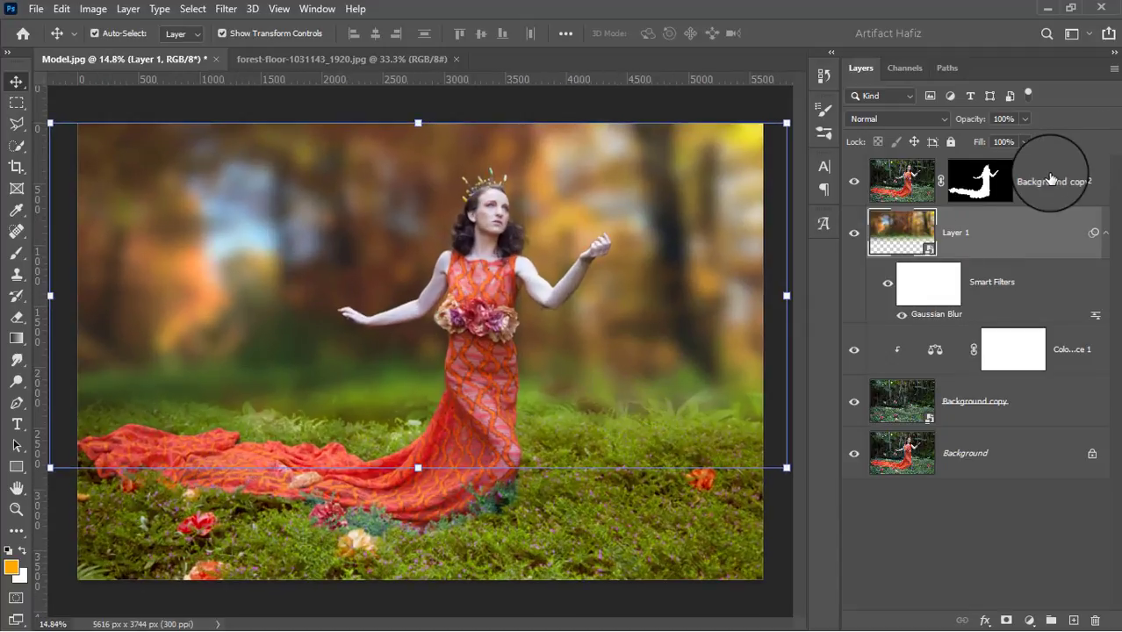
pyautogui.click(1047, 182)
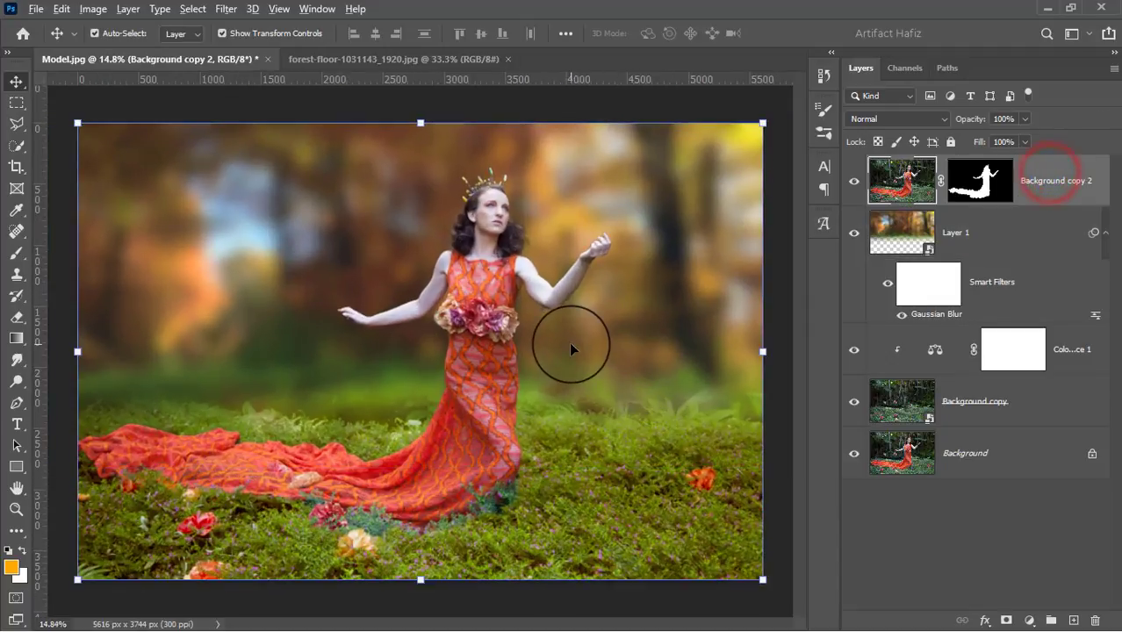
pyautogui.scroll(-1, 573, 344)
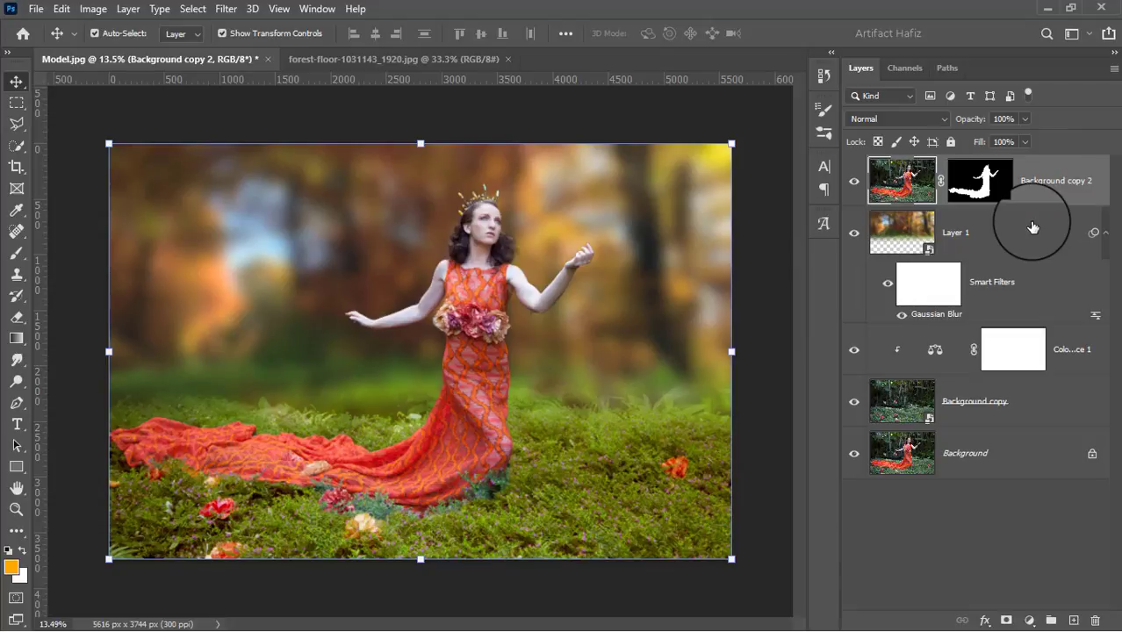
pyautogui.hotkey('ctrl', 'alt', 'shift', 'e')
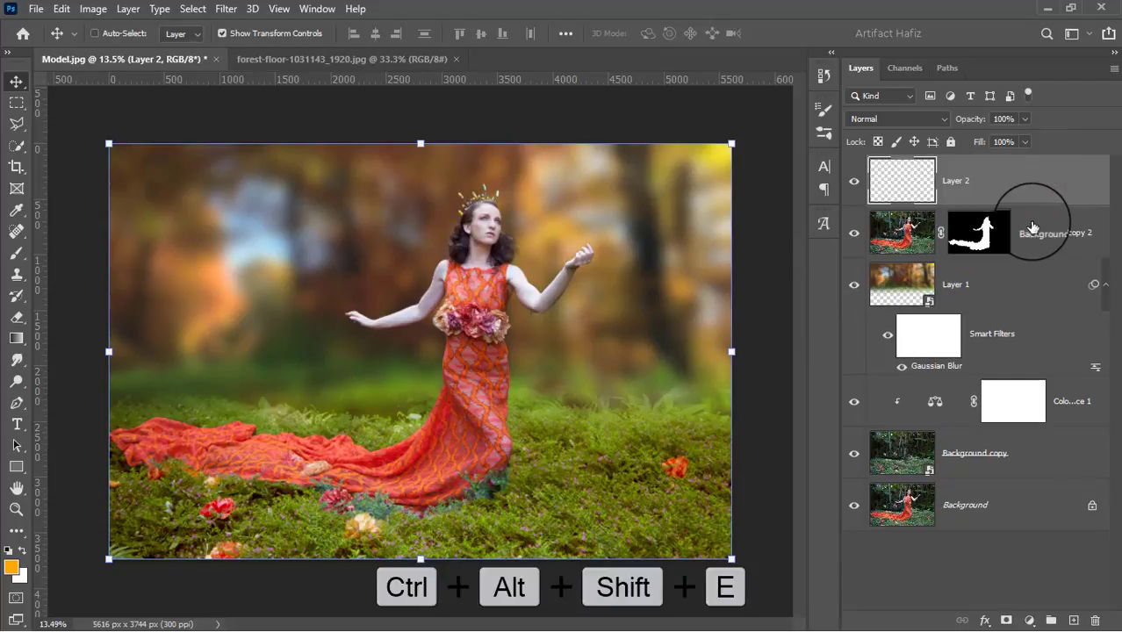
pyautogui.click(226, 9)
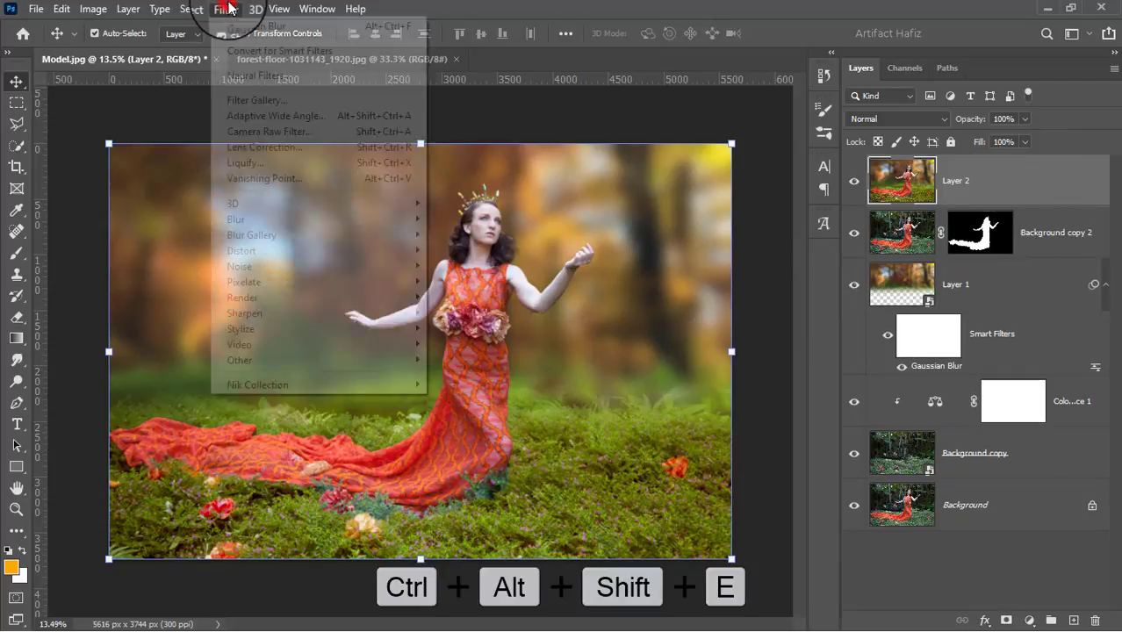
pyautogui.click(242, 48)
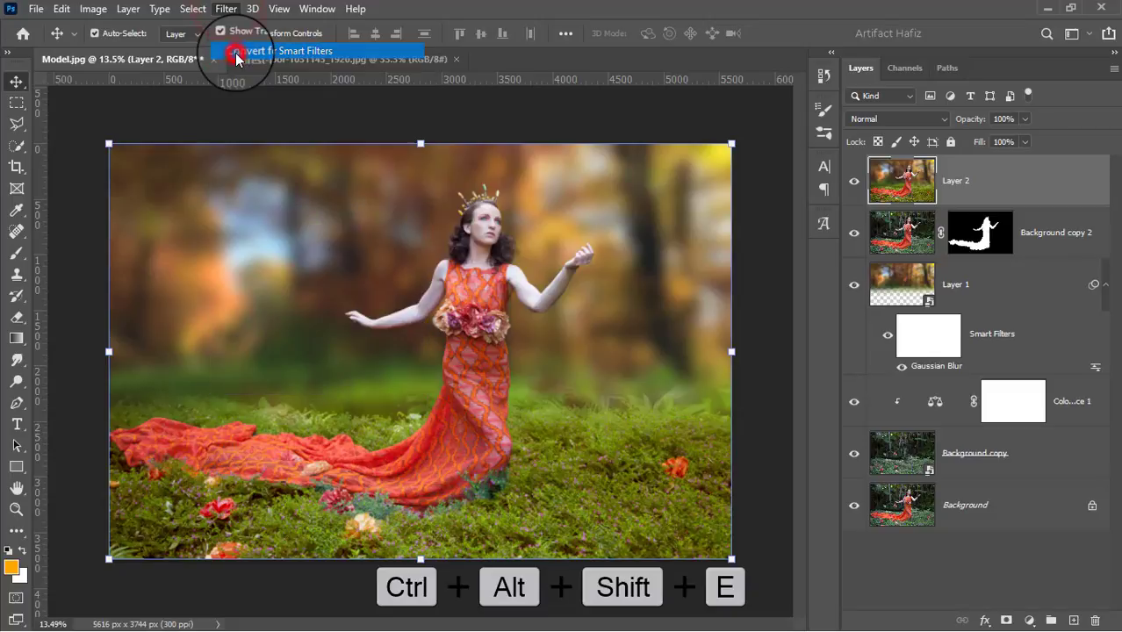
# Start a Camera Raw filter on the merged layer with Exposure -0.10, Contrast +5, Highlights -19, Shadows +35, Whites +33 and Blacks +5.
pyautogui.click(226, 9)
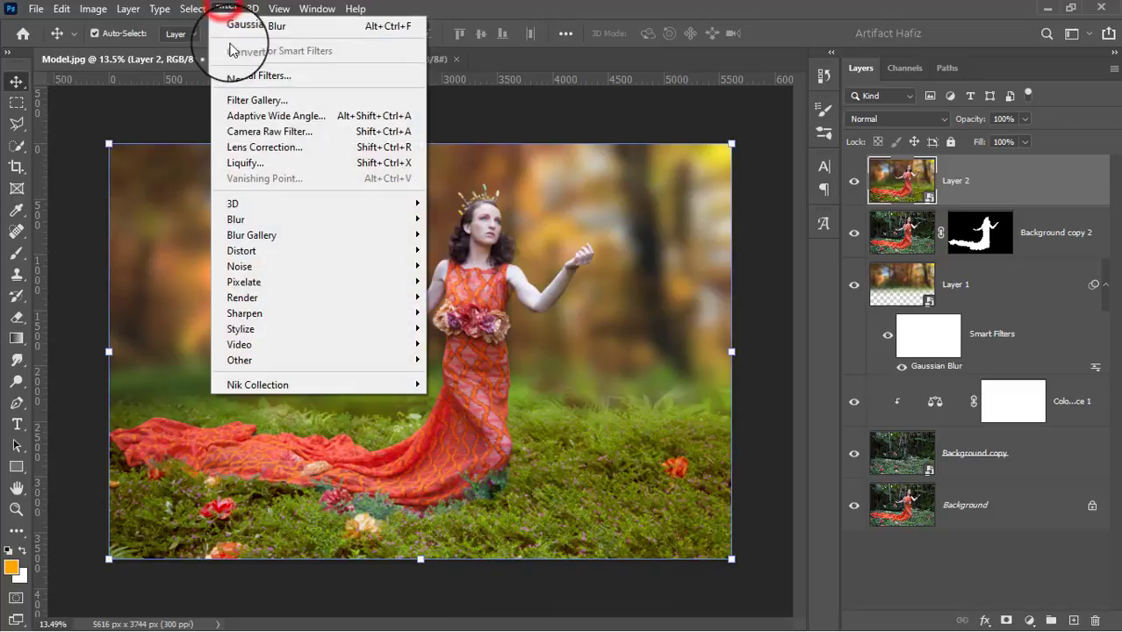
pyautogui.click(281, 130)
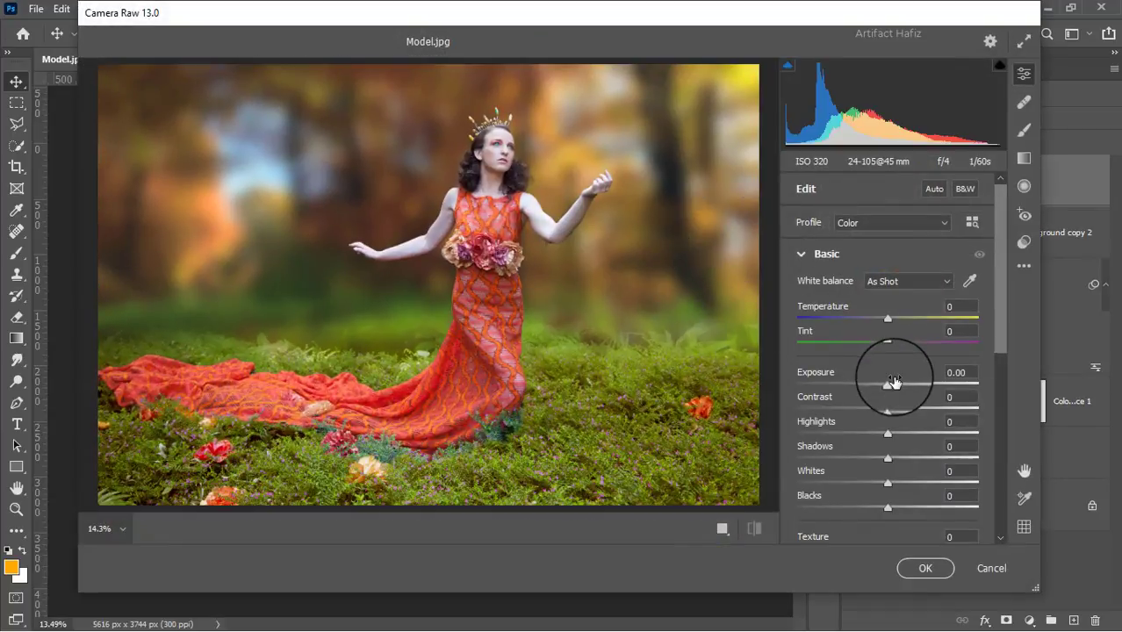
pyautogui.moveTo(884, 387)
pyautogui.mouseDown()
pyautogui.moveTo(872, 379)
pyautogui.moveTo(881, 383)
pyautogui.mouseUp()
pyautogui.click(887, 406)
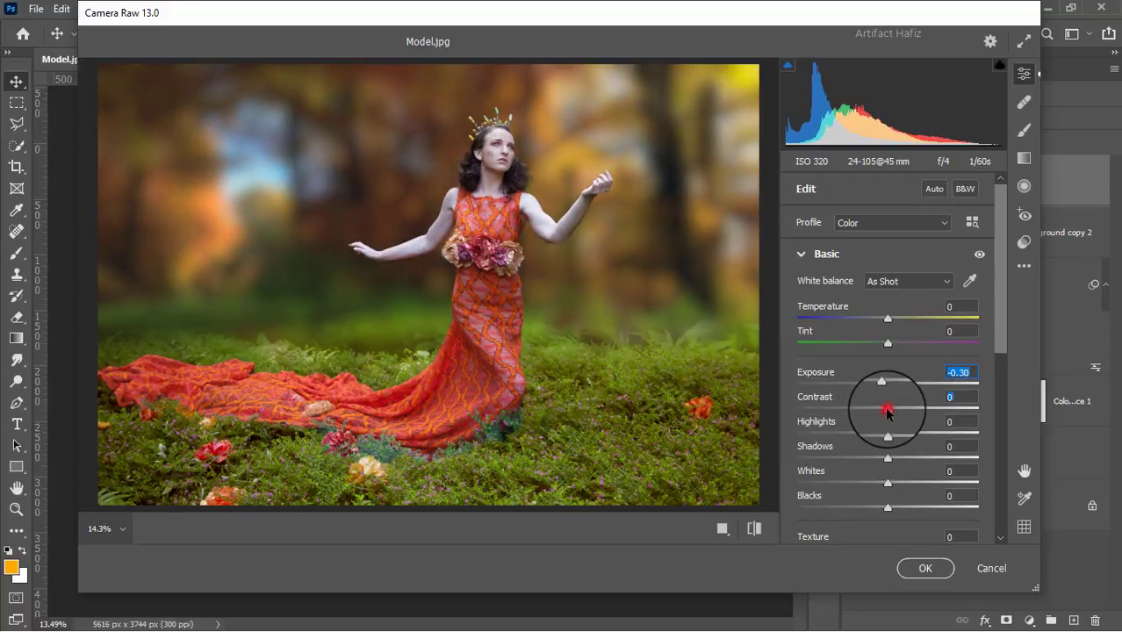
pyautogui.moveTo(886, 389); pyautogui.dragTo(920, 464)
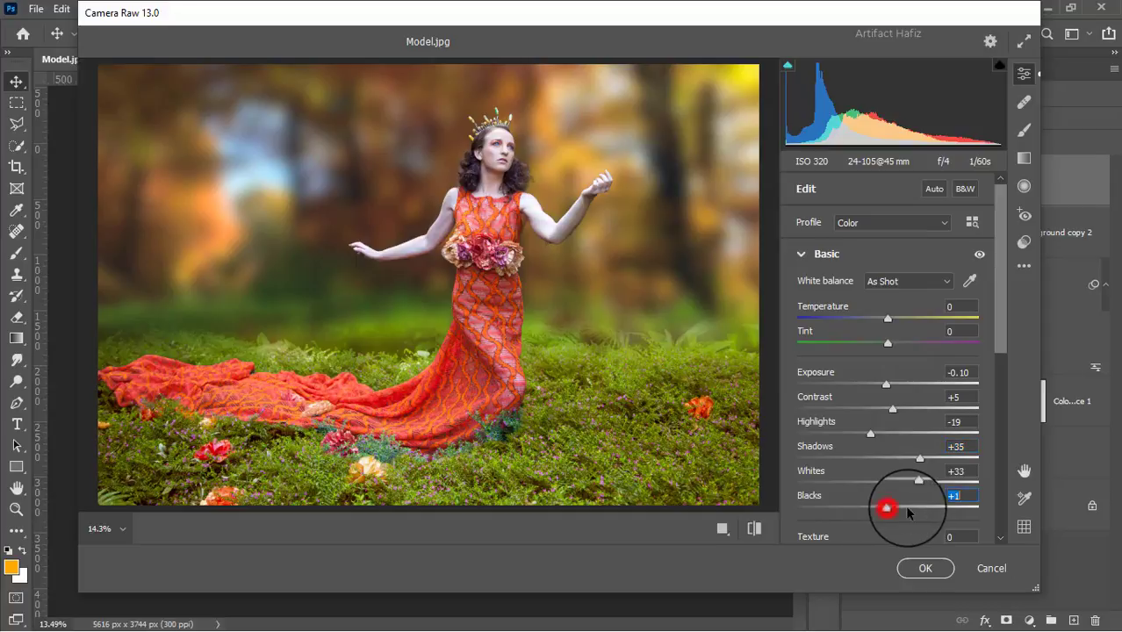
pyautogui.moveTo(907, 509)
pyautogui.mouseDown()
pyautogui.moveTo(937, 501)
pyautogui.moveTo(891, 510)
pyautogui.mouseUp()
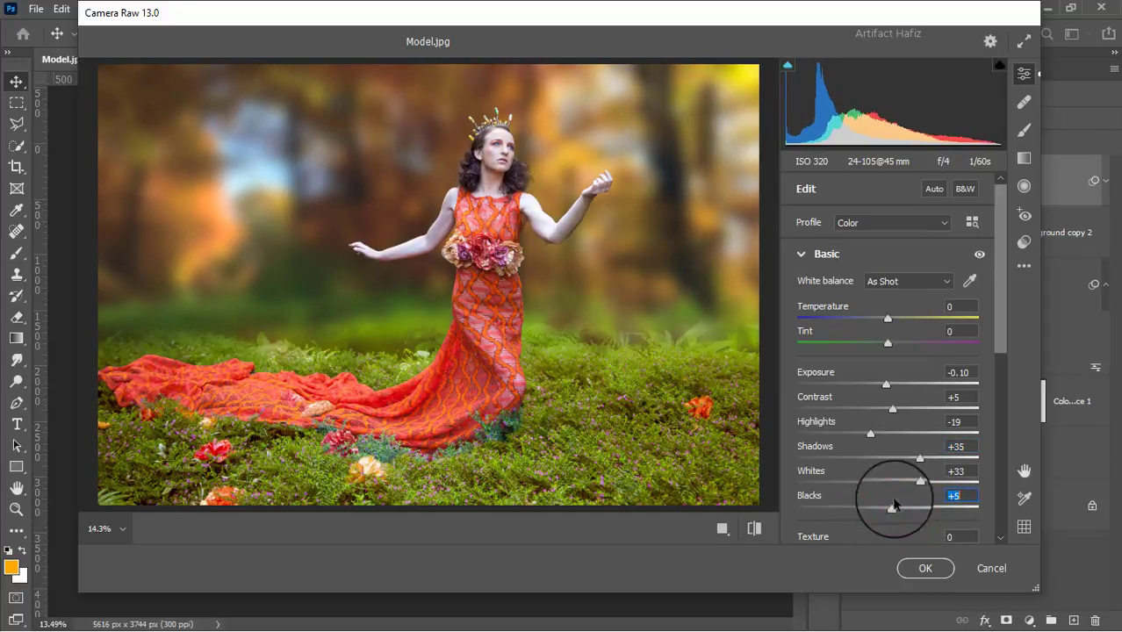
# Set Texture to -3 and Clarity to +5 in the Camera Raw basic adjustments.
pyautogui.scroll(-4, 895, 470)
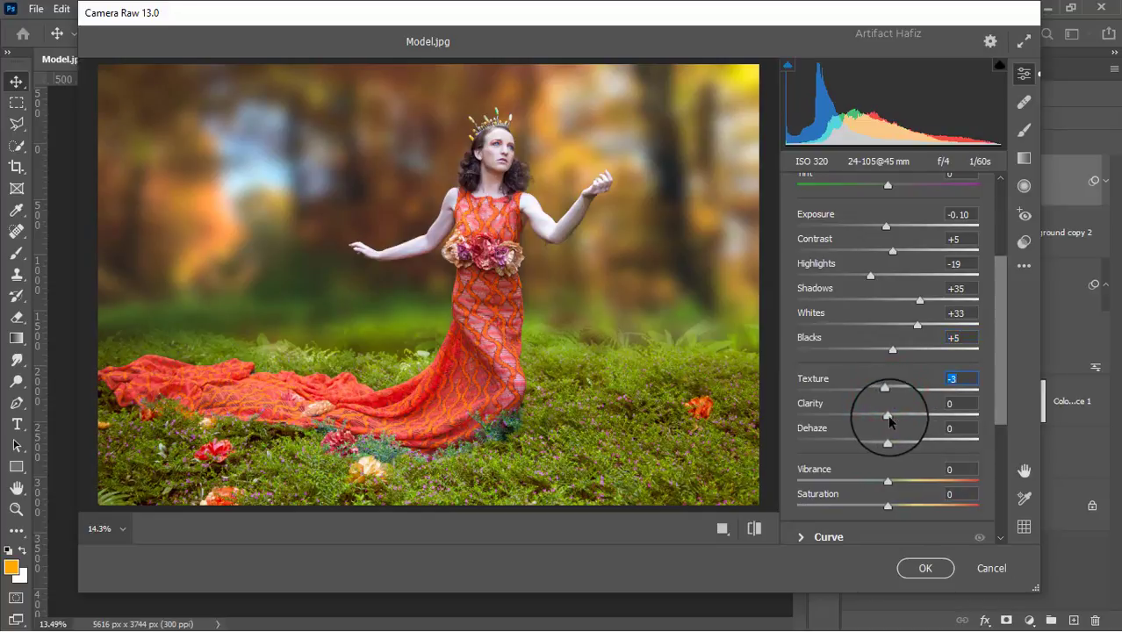
pyautogui.moveTo(887, 414); pyautogui.dragTo(892, 413)
# Add a shadow point at Input 65, Output 63 and a highlight point to the tone curve, and raise the blue curve's black point to Output 9.
pyautogui.scroll(-3, 904, 404)
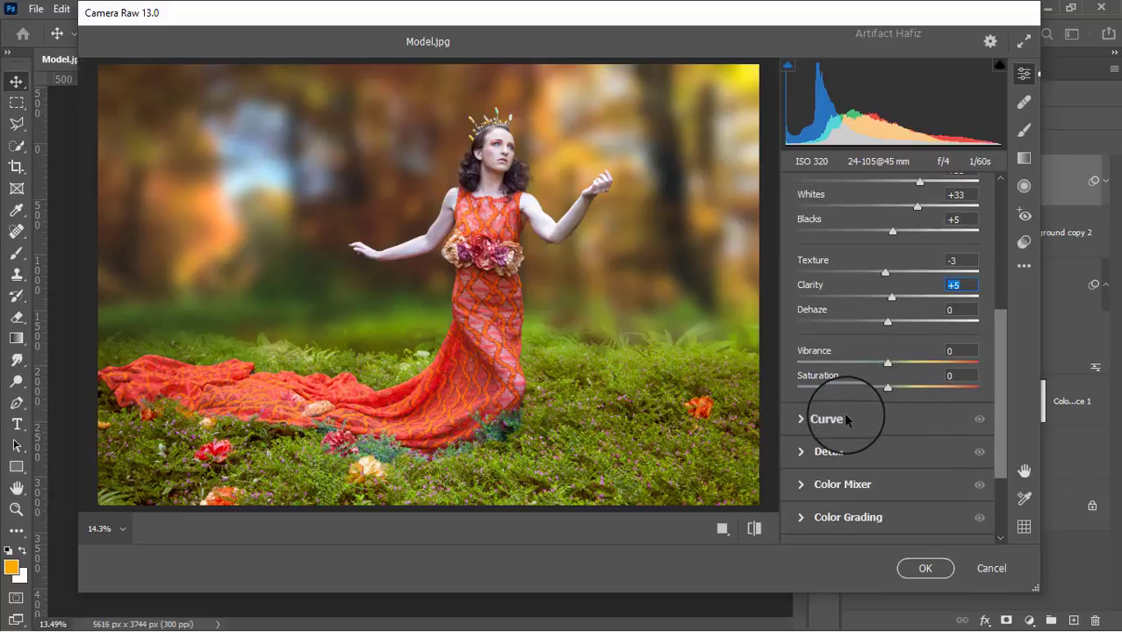
pyautogui.click(812, 419)
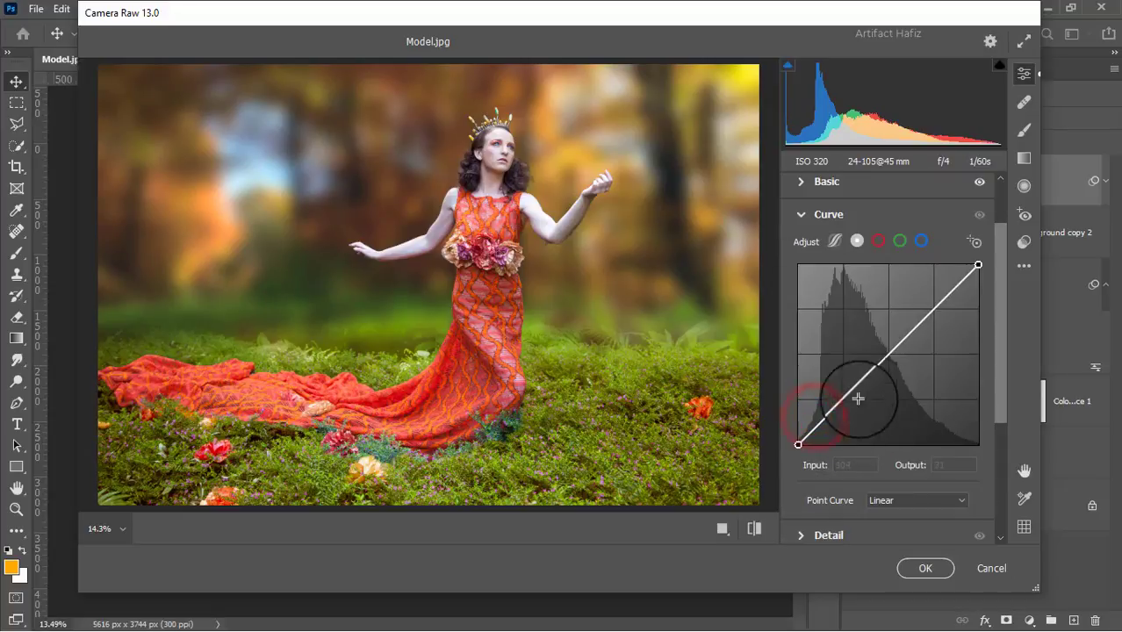
pyautogui.click(845, 400)
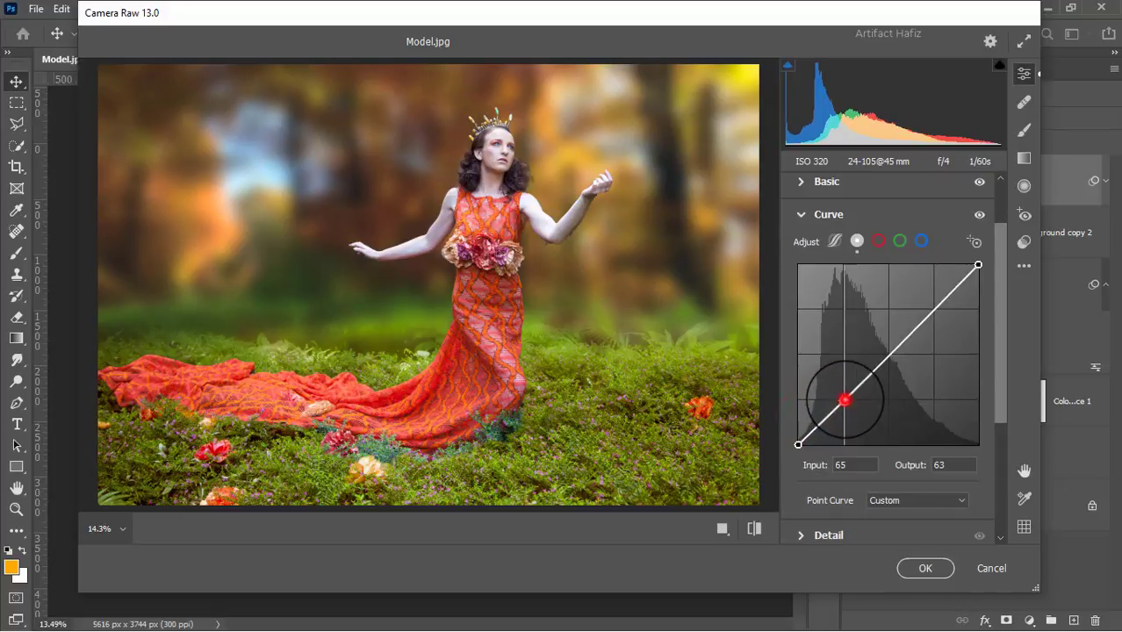
pyautogui.click(931, 309)
pyautogui.moveTo(931, 310); pyautogui.dragTo(930, 308)
pyautogui.click(920, 241)
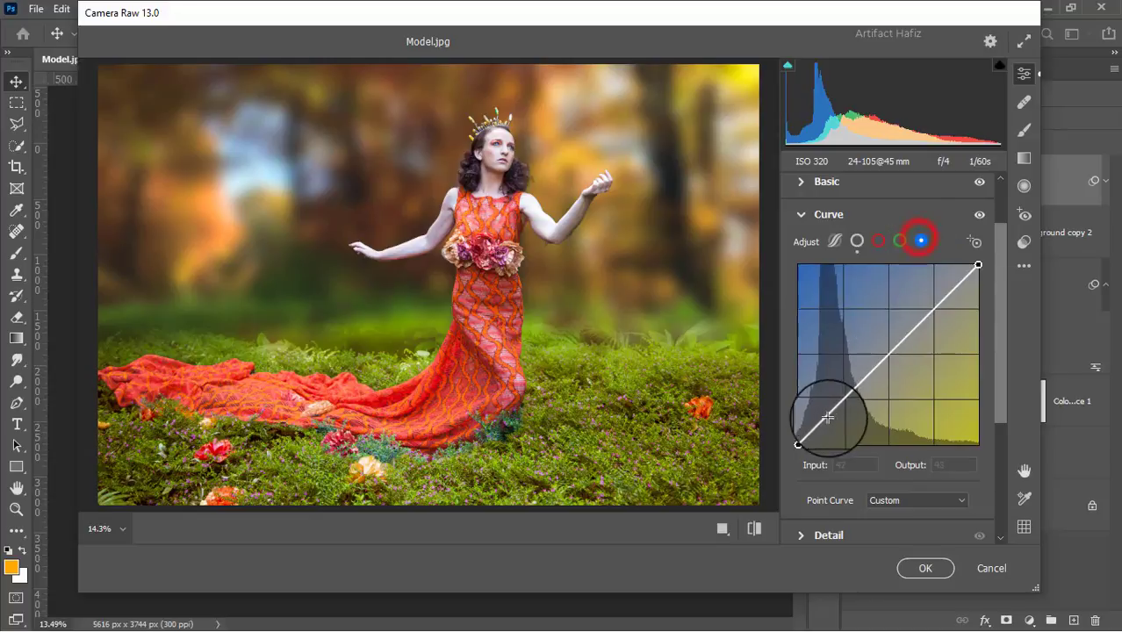
pyautogui.moveTo(798, 445); pyautogui.dragTo(799, 439)
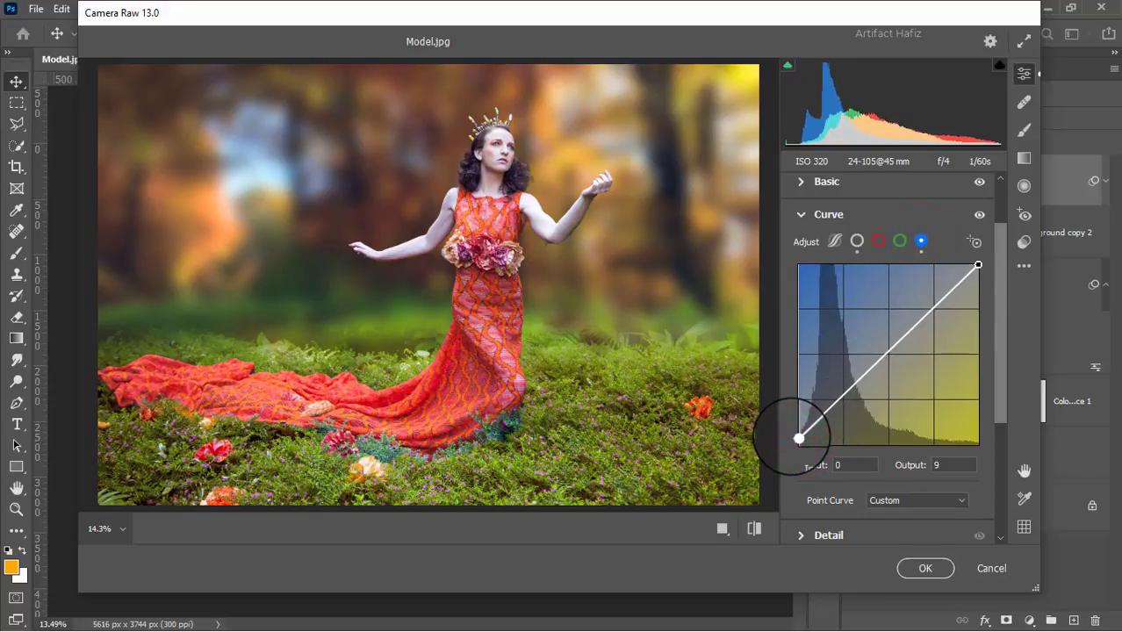
pyautogui.scroll(-3, 861, 453)
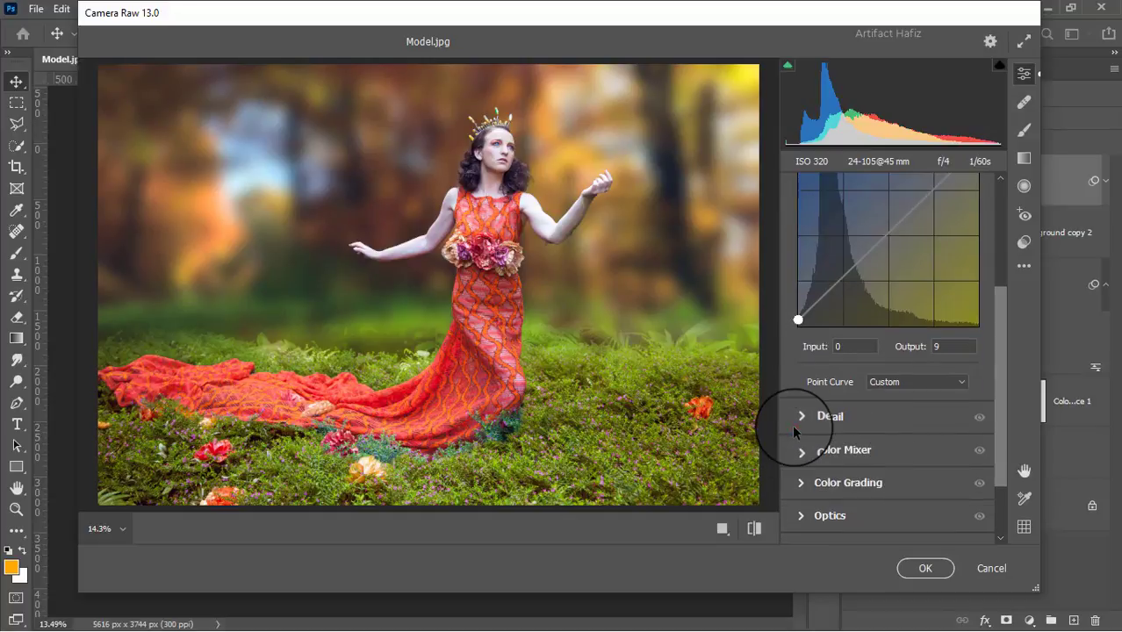
pyautogui.click(803, 428)
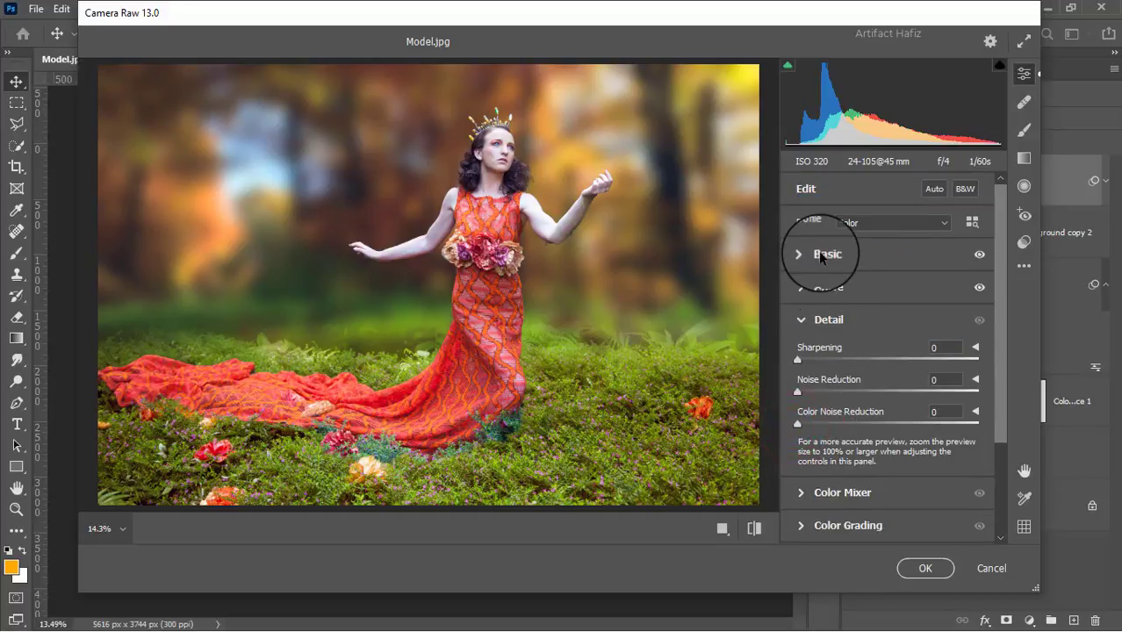
pyautogui.click(823, 255)
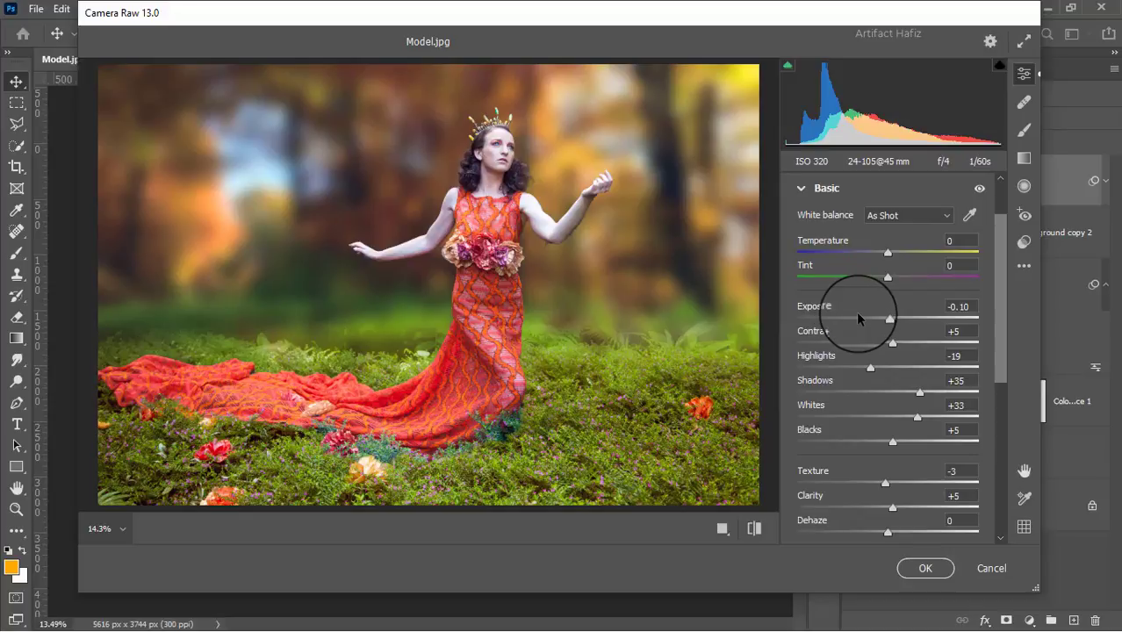
pyautogui.scroll(-5, 870, 341)
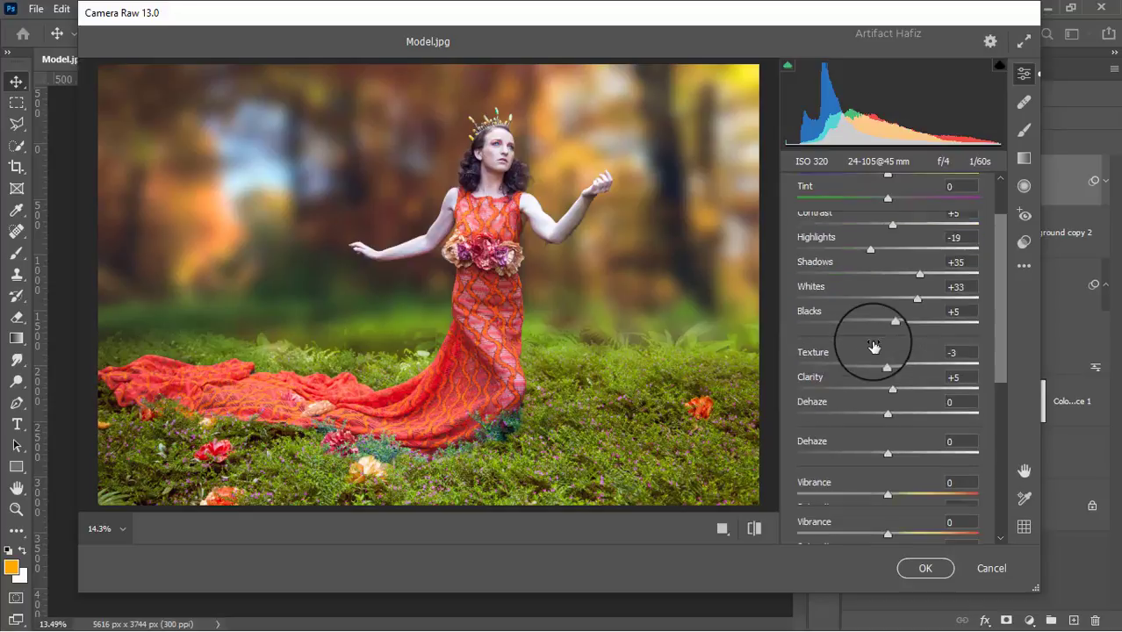
pyautogui.scroll(-1, 872, 348)
pyautogui.click(817, 299)
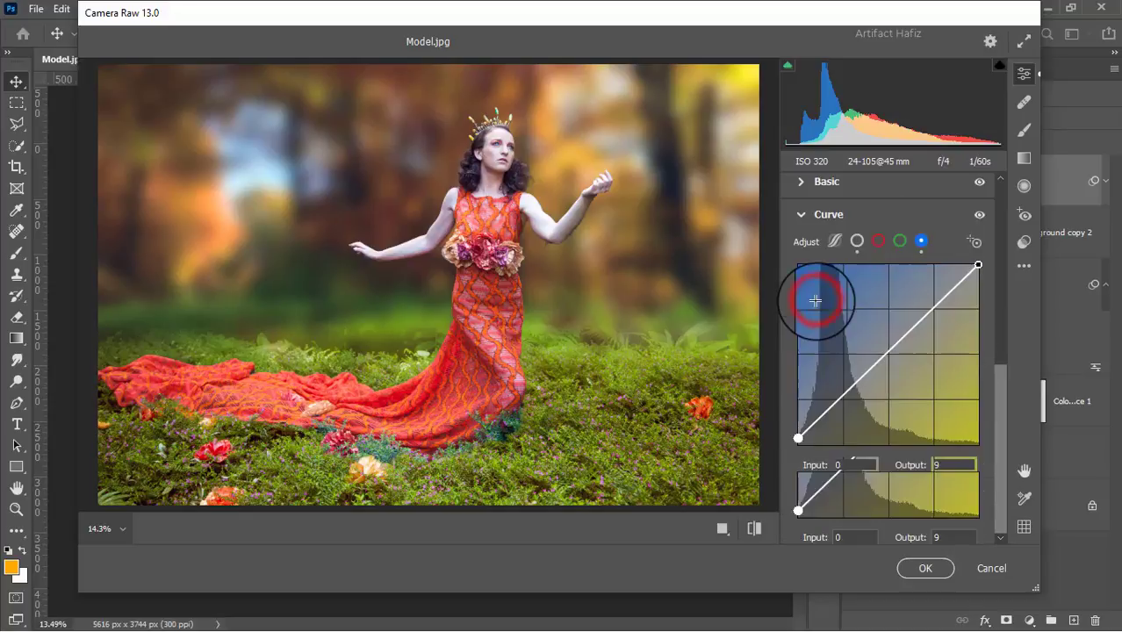
# Set Noise Reduction to 10 and Sharpening to 27 in the Camera Raw detail adjustments.
pyautogui.scroll(-2, 849, 396)
pyautogui.click(817, 419)
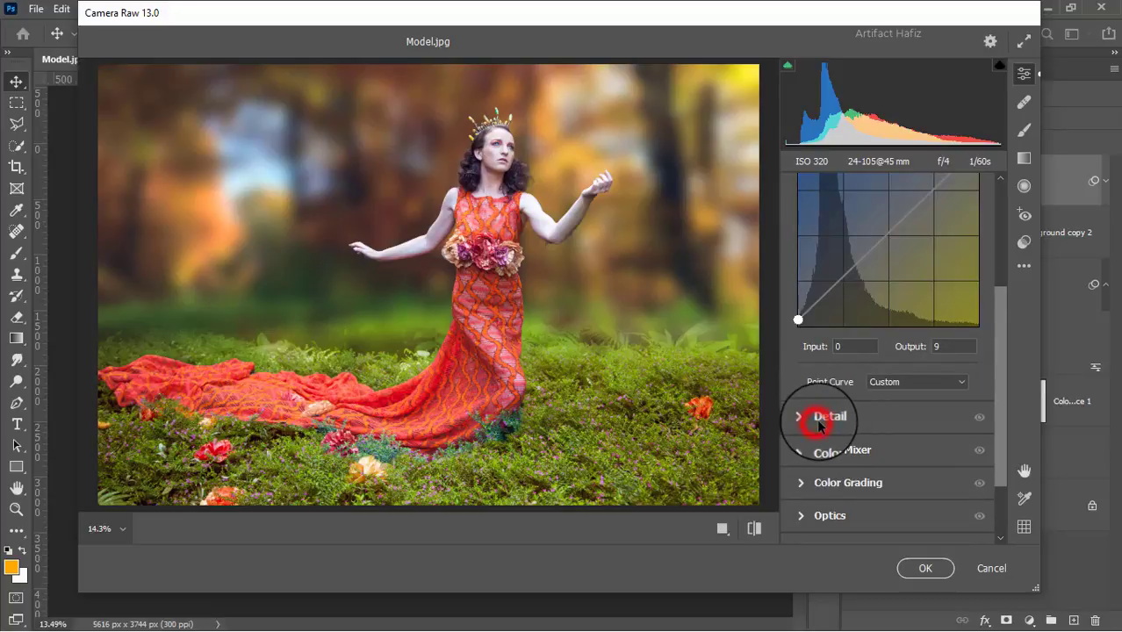
pyautogui.moveTo(798, 391); pyautogui.dragTo(832, 358)
# Set the Color Mixer HSL saturation to Reds +29, Oranges -28, Yellows -18, Greens -48, Aquas -48 and Blues -8.
pyautogui.scroll(-2, 832, 358)
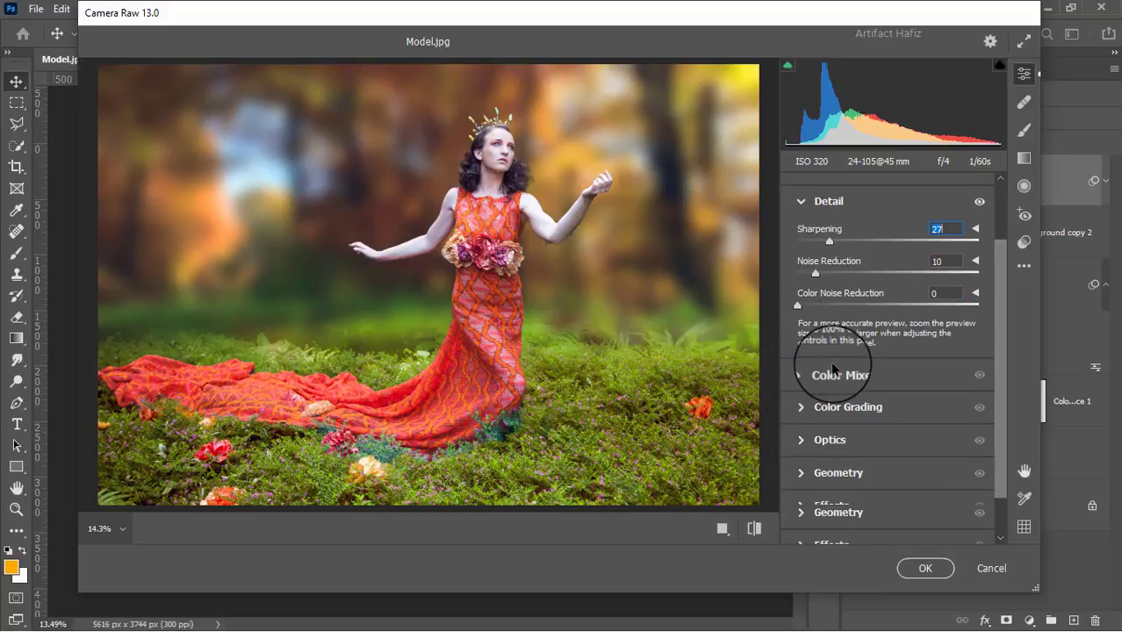
pyautogui.click(803, 363)
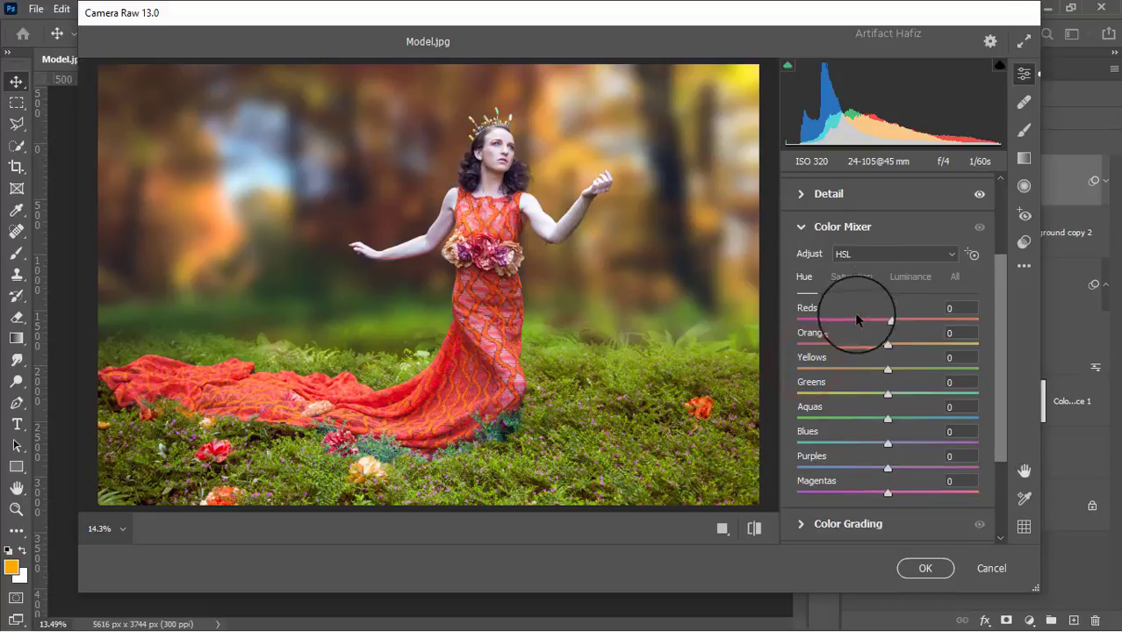
pyautogui.click(852, 275)
pyautogui.click(889, 321)
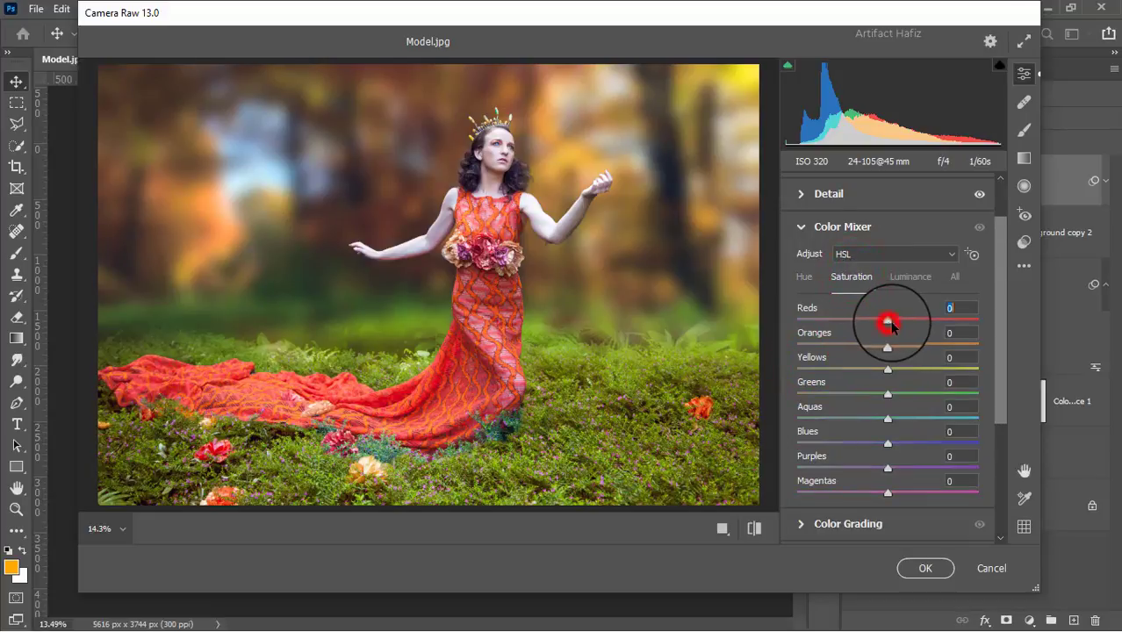
pyautogui.moveTo(891, 321); pyautogui.dragTo(913, 332)
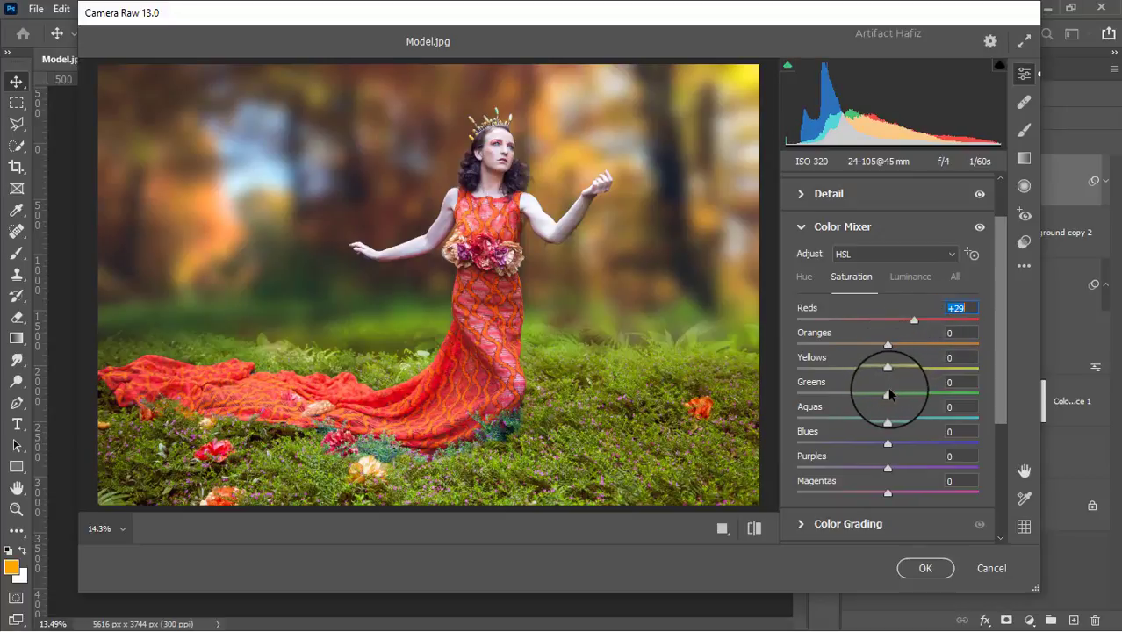
pyautogui.moveTo(888, 395); pyautogui.dragTo(847, 396)
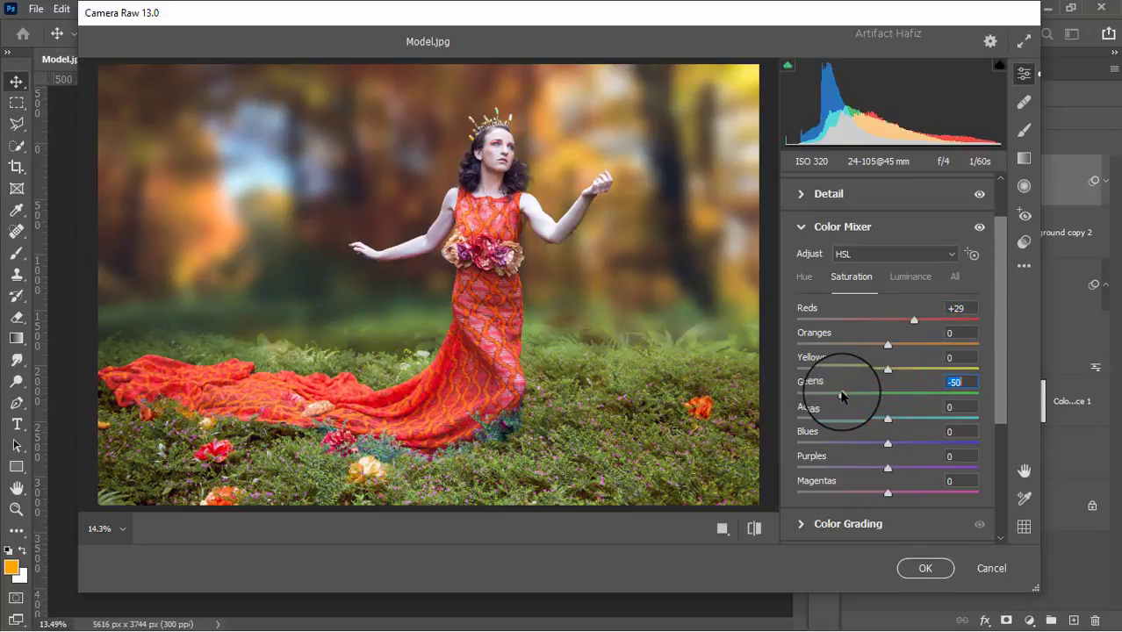
pyautogui.moveTo(842, 397); pyautogui.dragTo(843, 347)
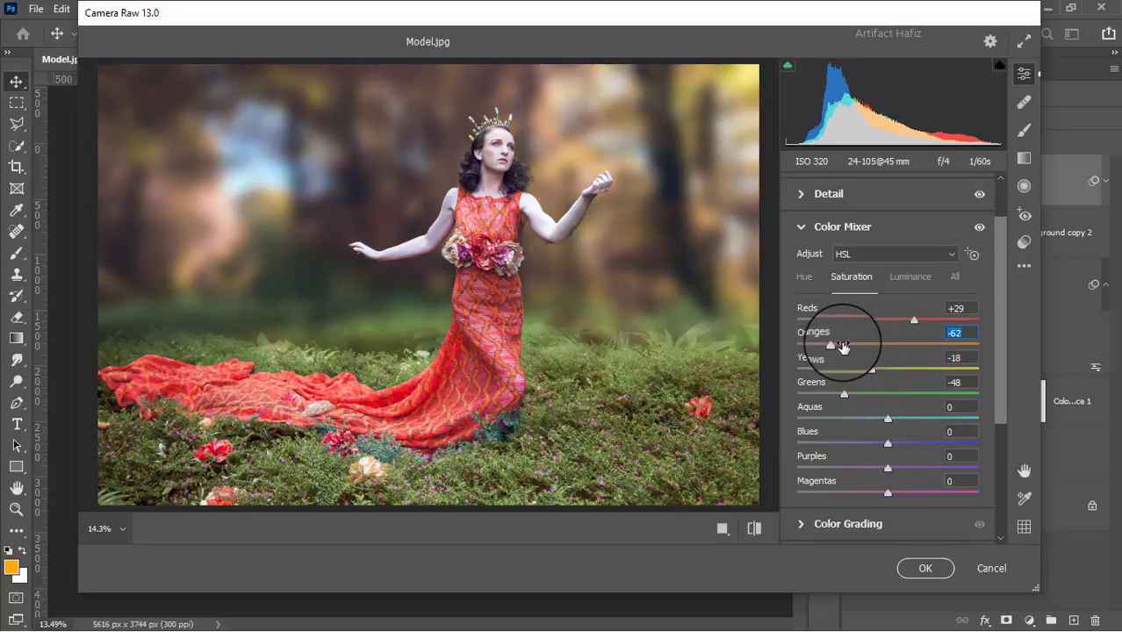
pyautogui.doubleClick(842, 345)
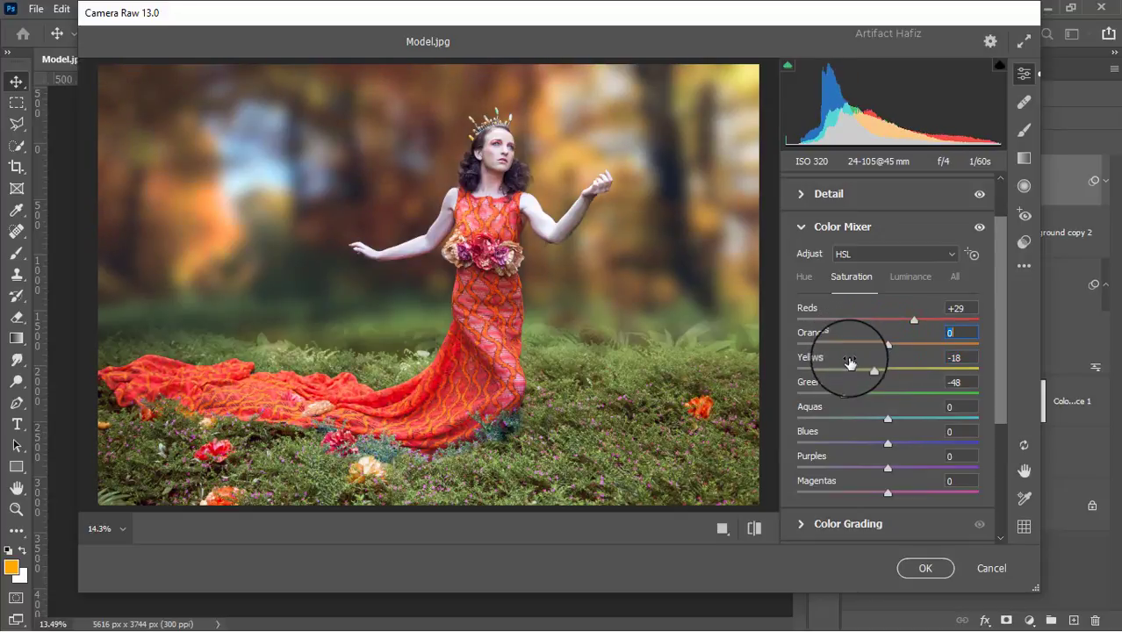
pyautogui.moveTo(889, 343); pyautogui.dragTo(862, 347)
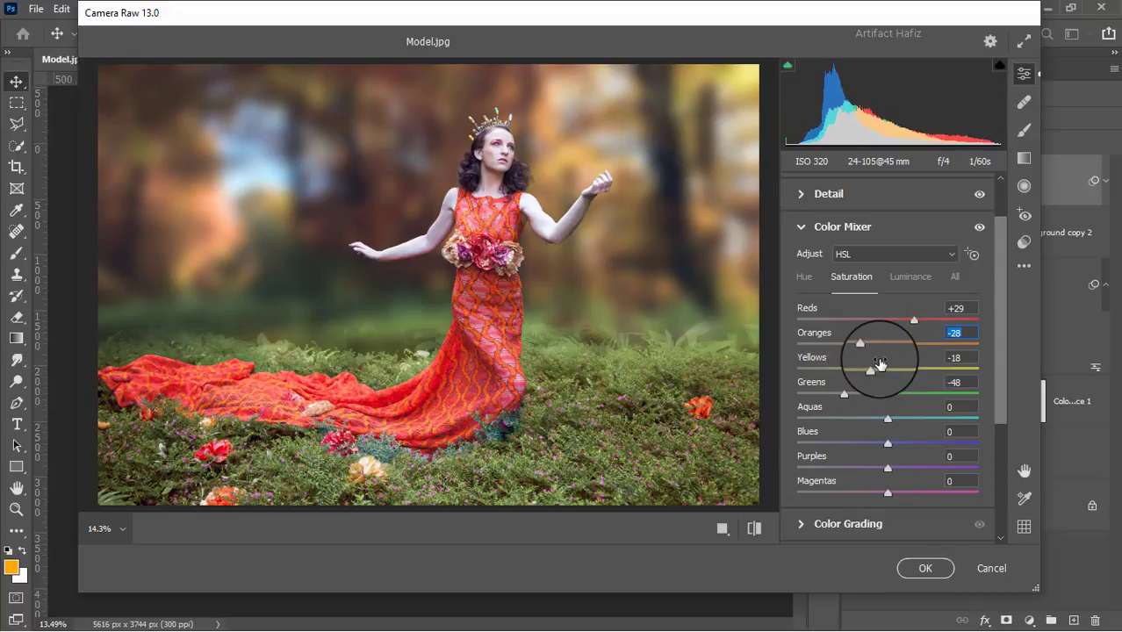
pyautogui.moveTo(887, 442); pyautogui.dragTo(847, 419)
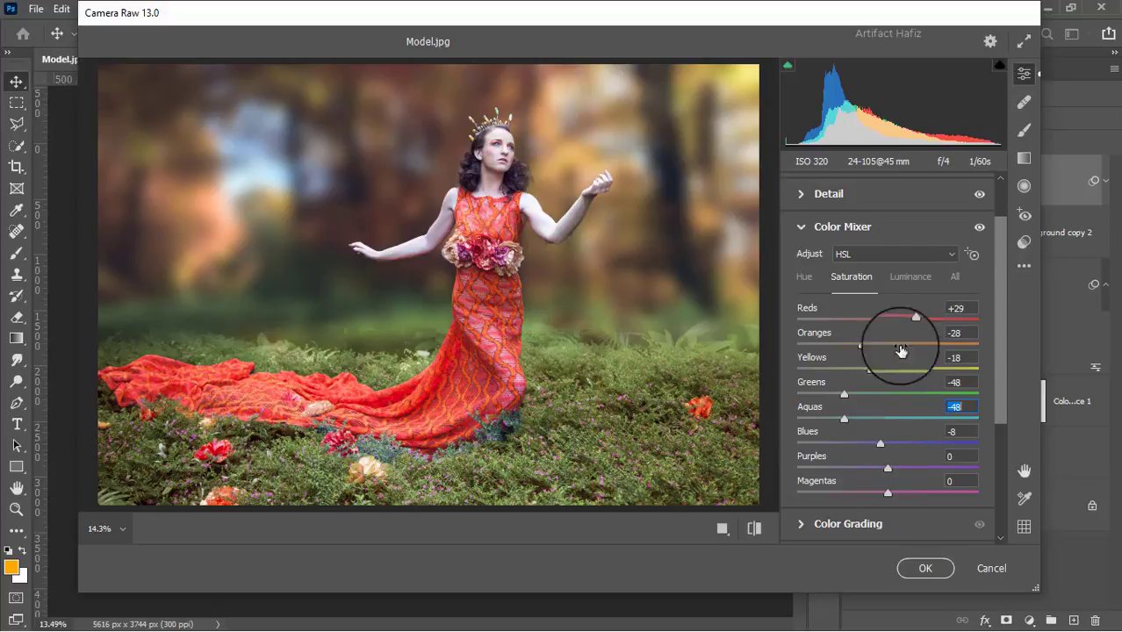
# Set the Color Mixer HSL luminance to Oranges +25, Yellows -11 and Greens -4.
pyautogui.click(913, 281)
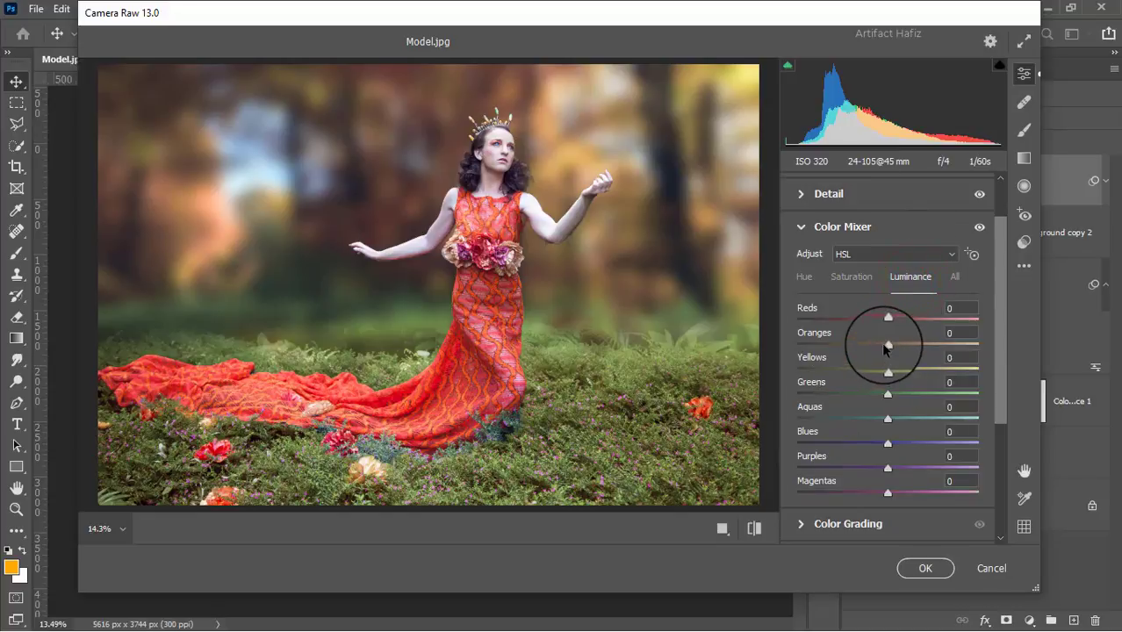
pyautogui.moveTo(888, 345); pyautogui.dragTo(851, 395)
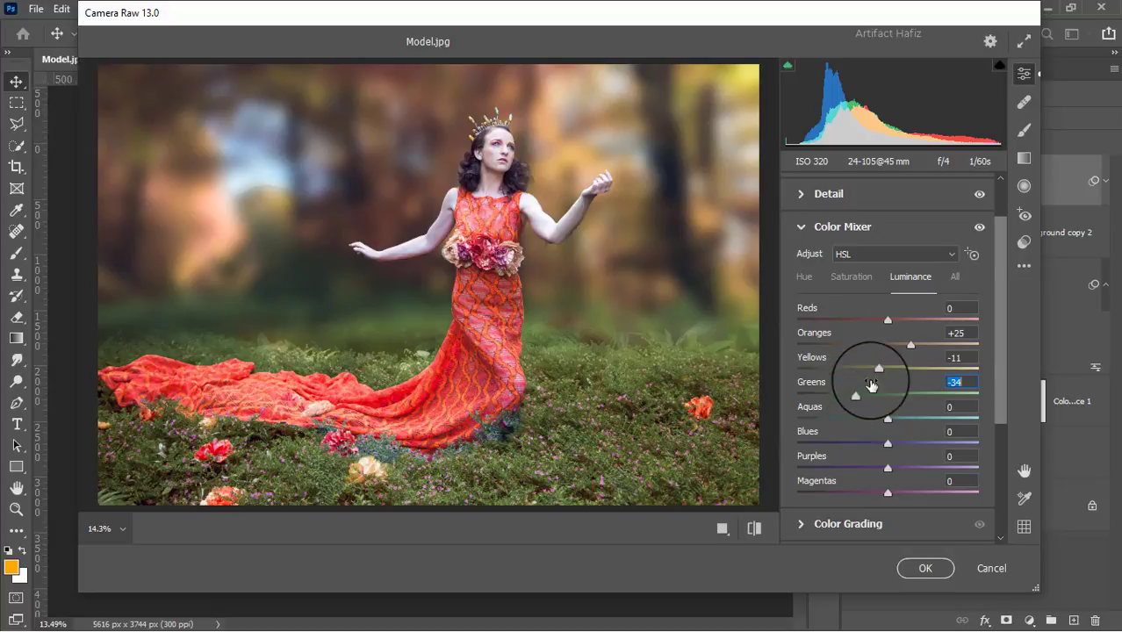
pyautogui.scroll(-2, 913, 411)
pyautogui.scroll(1, 911, 405)
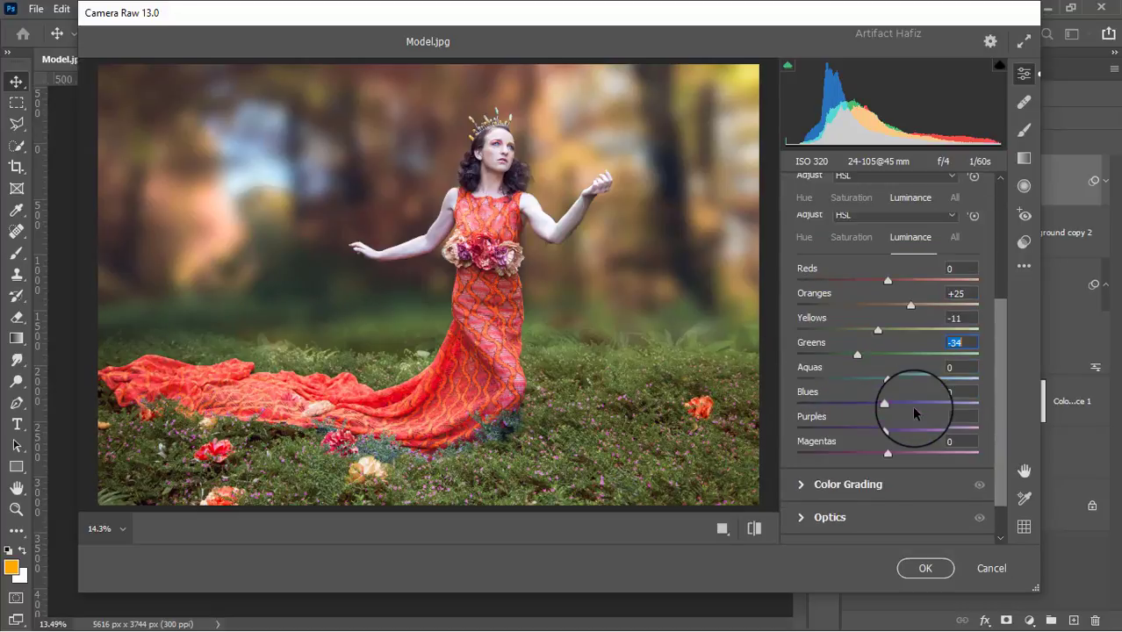
pyautogui.moveTo(859, 355); pyautogui.dragTo(891, 373)
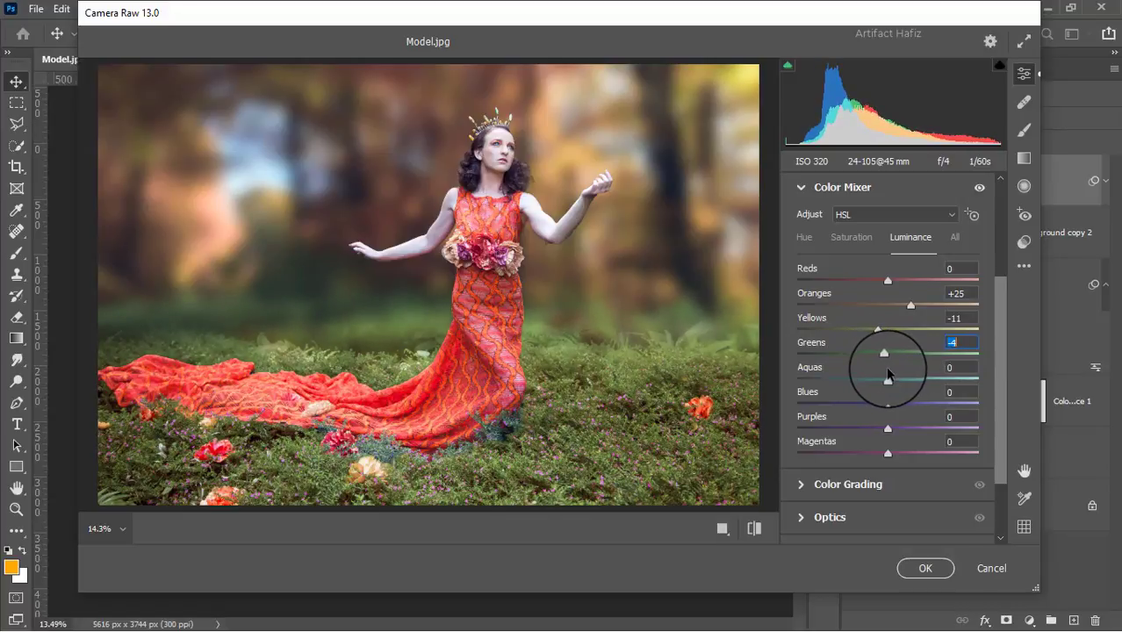
# Color grade the shadows blue with hue 210 and saturation 32, and the highlights yellow-green with hue 73 and saturation 14.
pyautogui.click(804, 489)
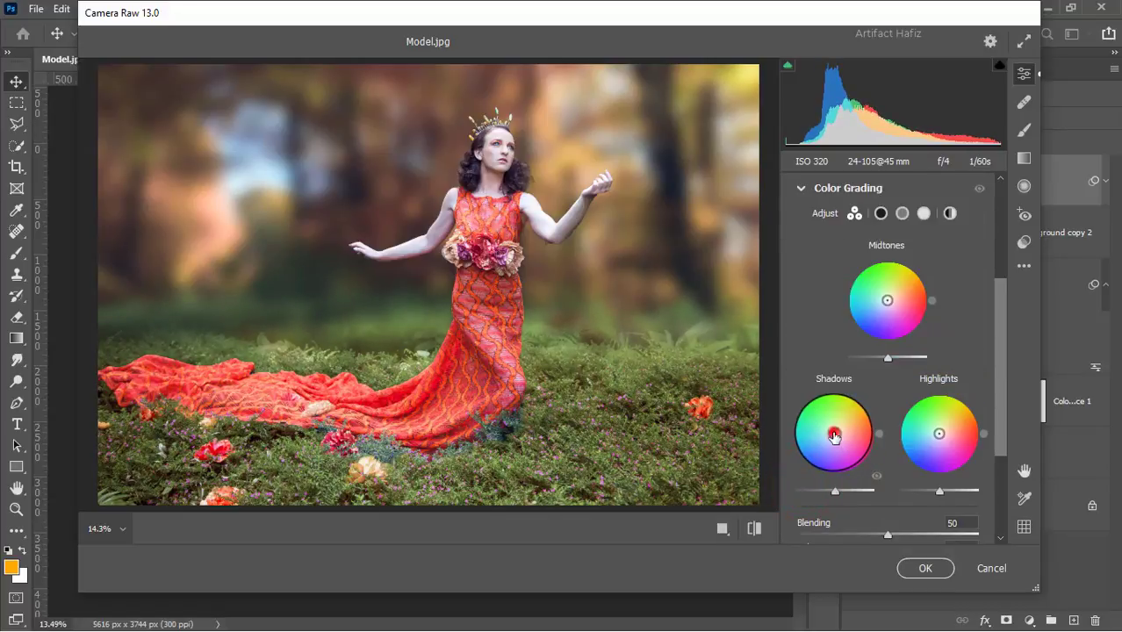
pyautogui.moveTo(829, 434); pyautogui.dragTo(823, 434)
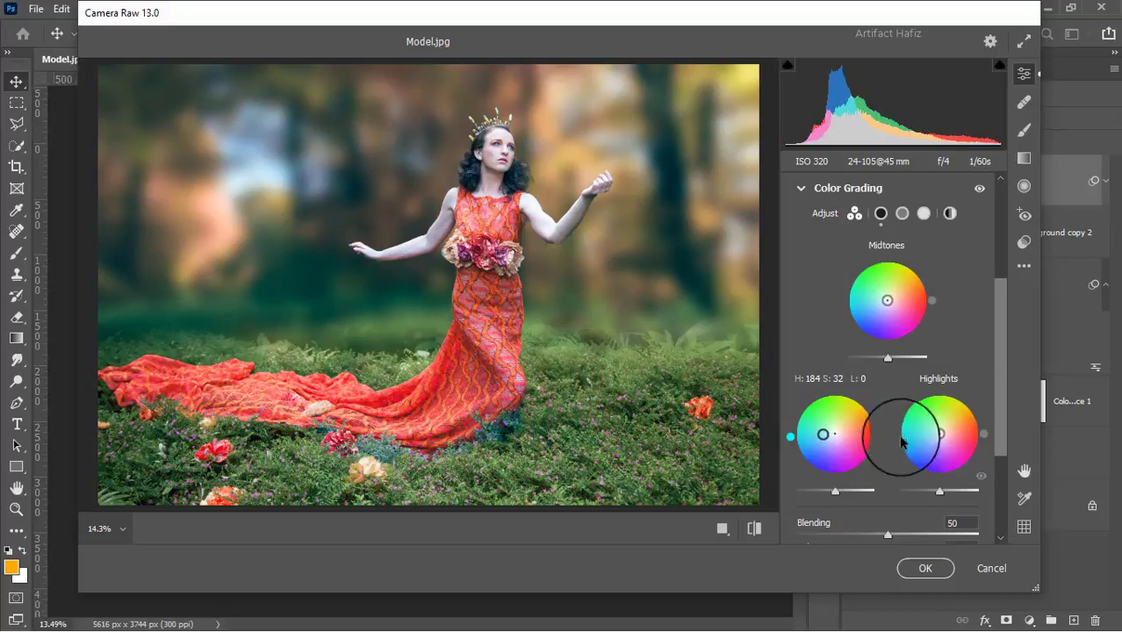
pyautogui.moveTo(940, 434)
pyautogui.mouseDown()
pyautogui.moveTo(967, 394)
pyautogui.moveTo(992, 423)
pyautogui.moveTo(940, 383)
pyautogui.moveTo(952, 385)
pyautogui.moveTo(940, 428)
pyautogui.mouseUp()
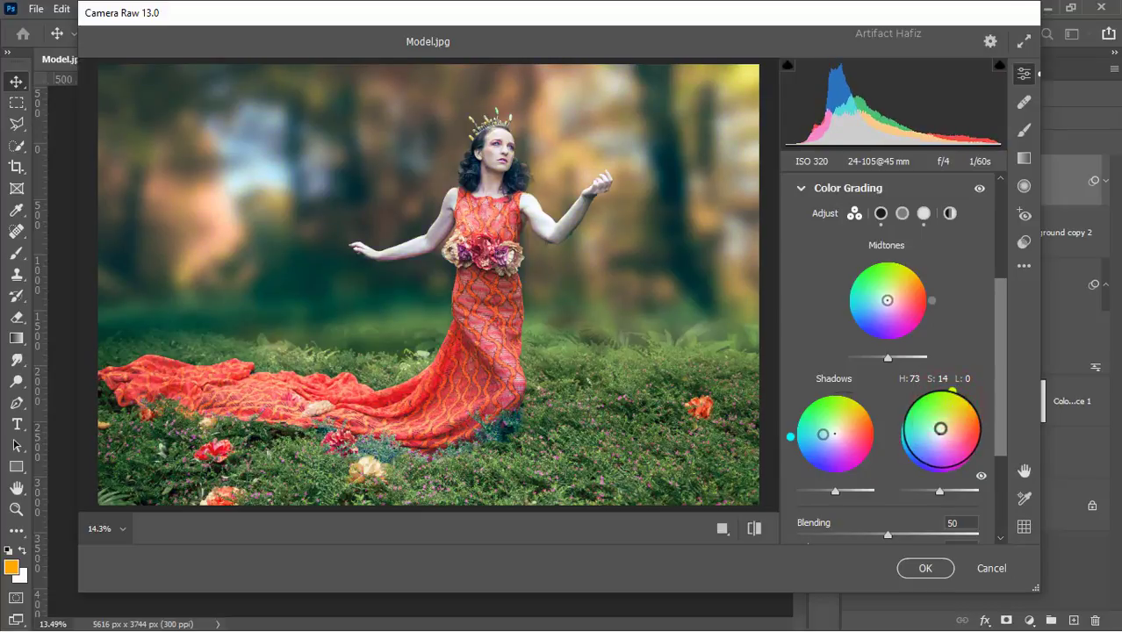
pyautogui.moveTo(791, 445); pyautogui.dragTo(794, 500)
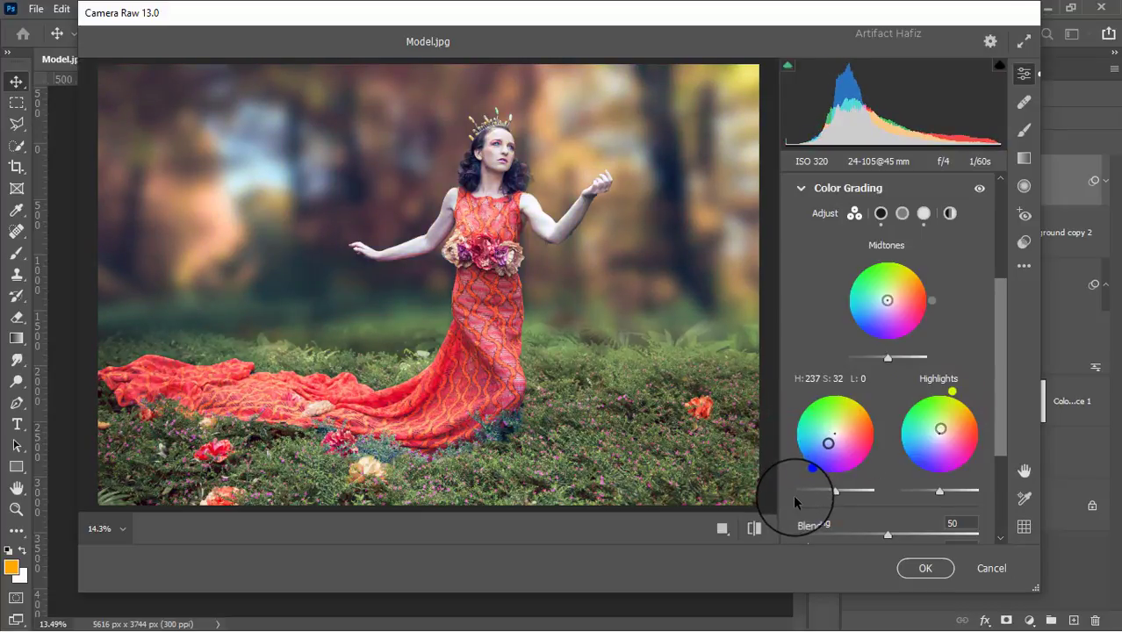
pyautogui.scroll(-3, 861, 439)
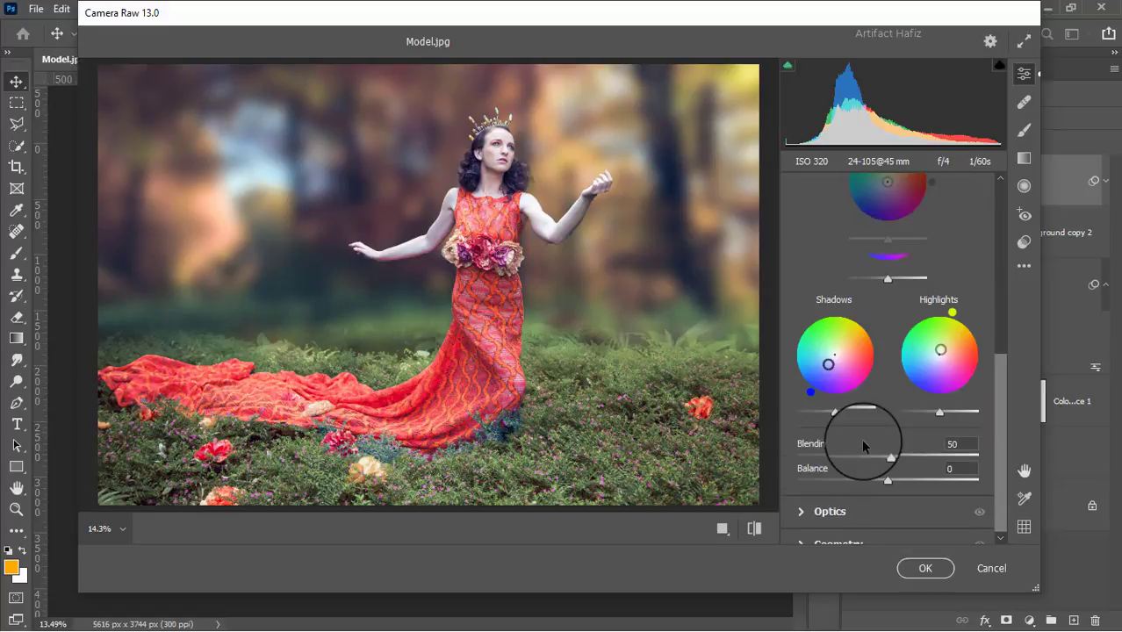
pyautogui.moveTo(810, 392)
pyautogui.mouseDown()
pyautogui.moveTo(788, 378)
pyautogui.moveTo(798, 383)
pyautogui.mouseUp()
# Darken the image edges with an Effects vignetting amount of -11.
pyautogui.scroll(-2, 860, 389)
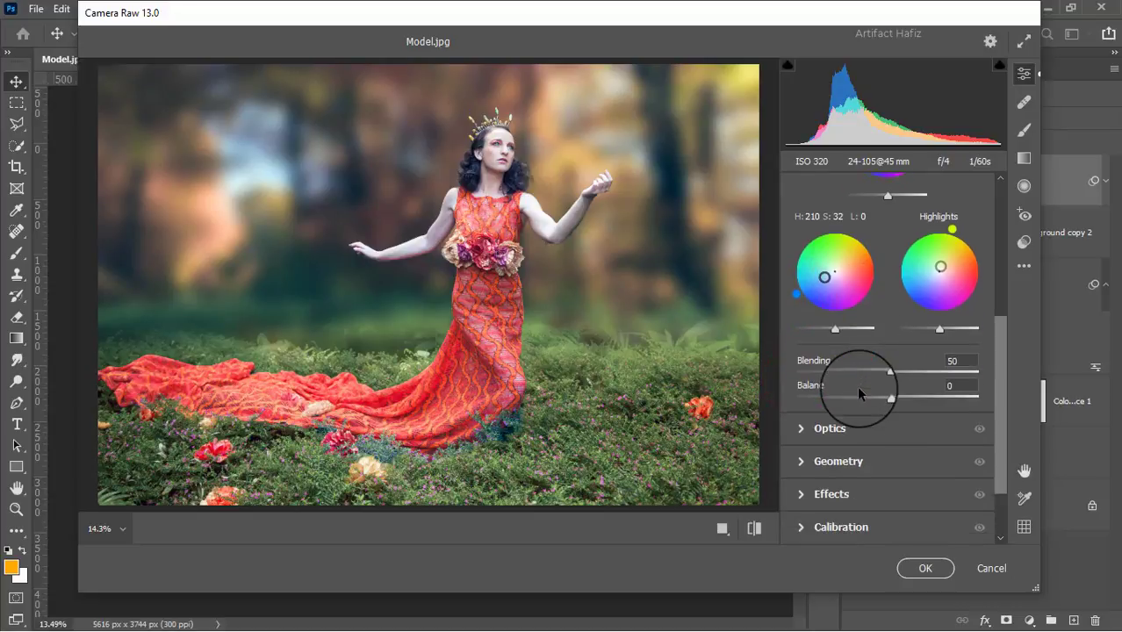
pyautogui.click(813, 496)
pyautogui.moveTo(888, 361); pyautogui.dragTo(878, 368)
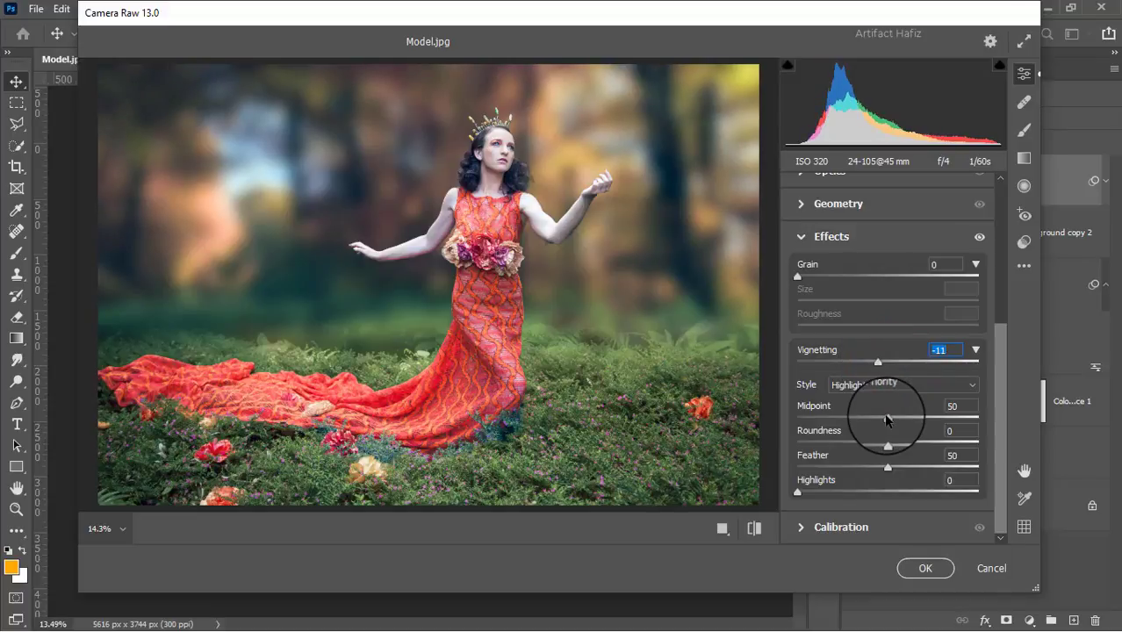
# Calibrate primary saturation to Red -3, Green +1 and Blue +4, and apply the Camera Raw filter.
pyautogui.click(802, 530)
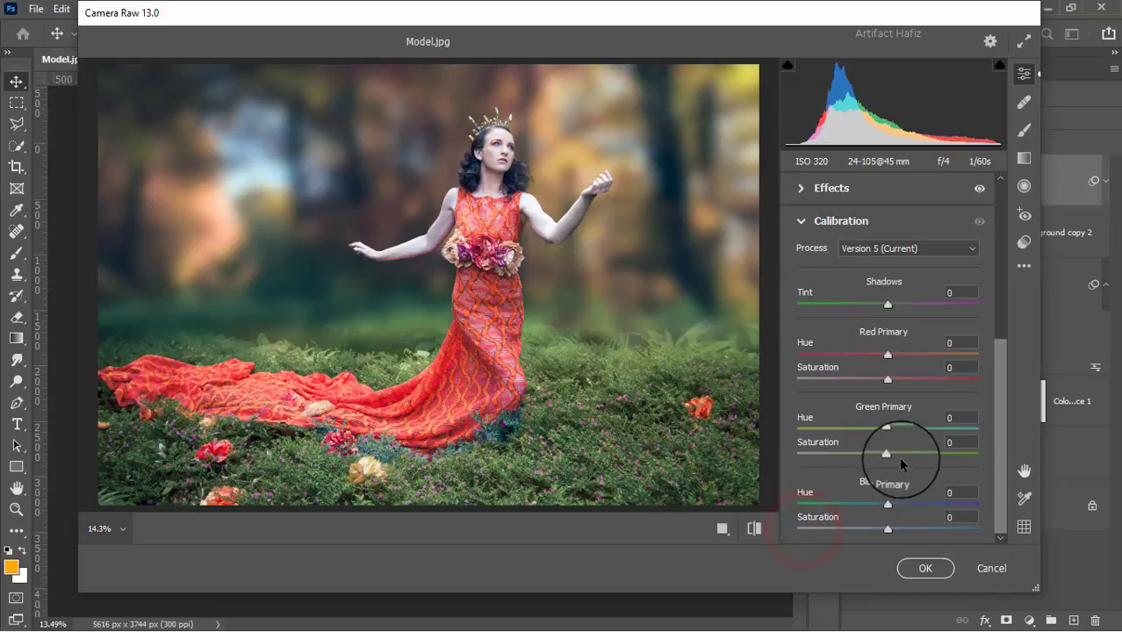
pyautogui.moveTo(889, 383); pyautogui.dragTo(885, 379)
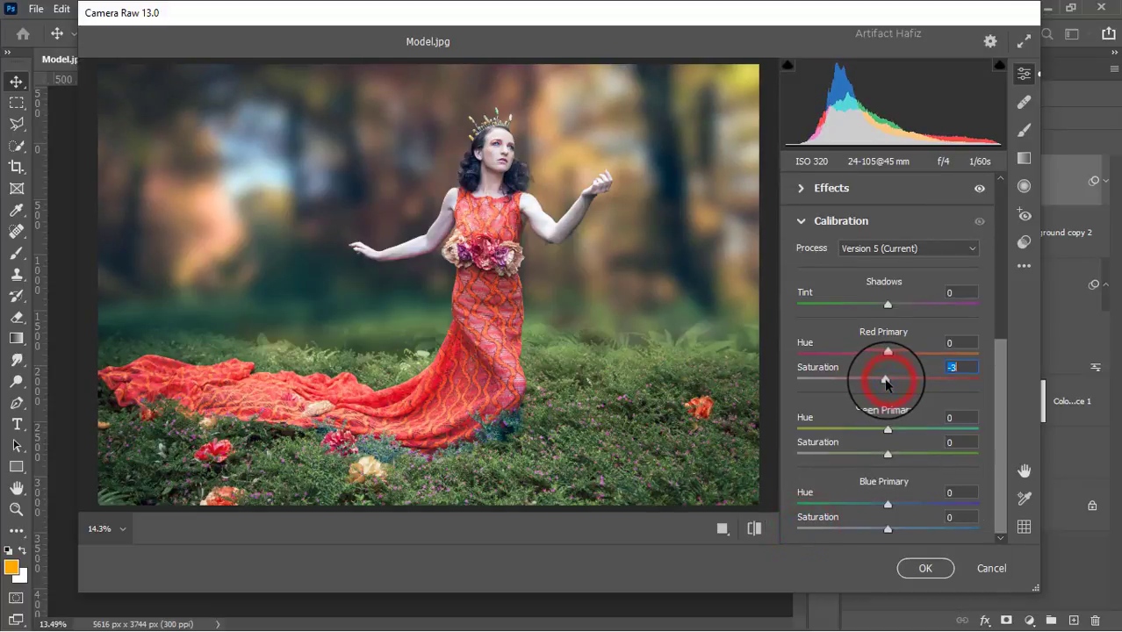
pyautogui.click(893, 454)
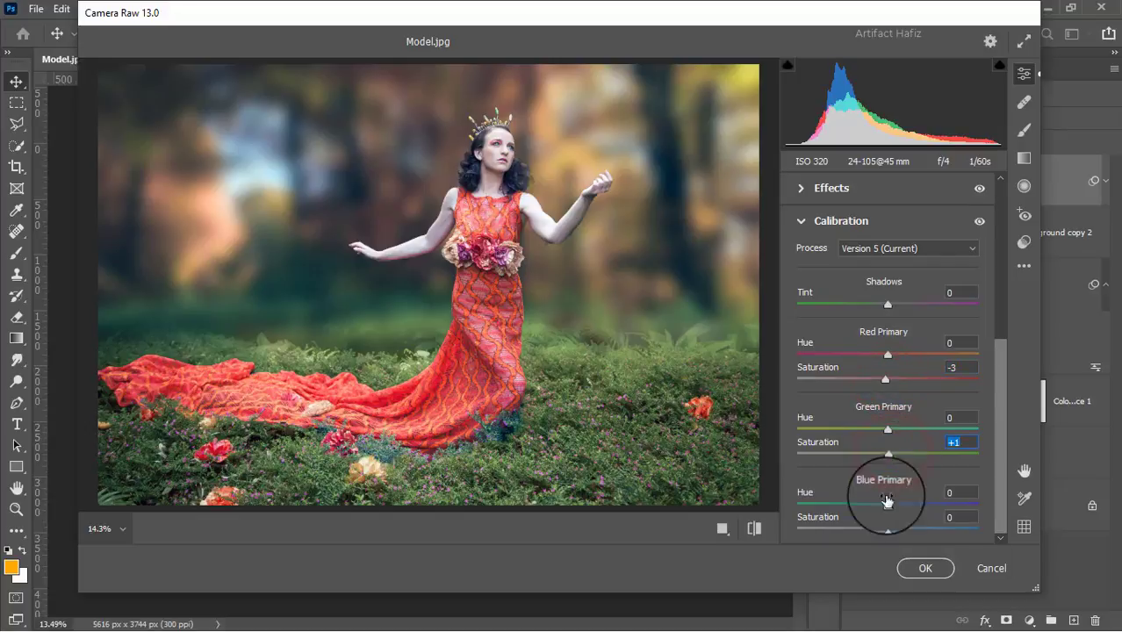
pyautogui.moveTo(887, 529); pyautogui.dragTo(889, 530)
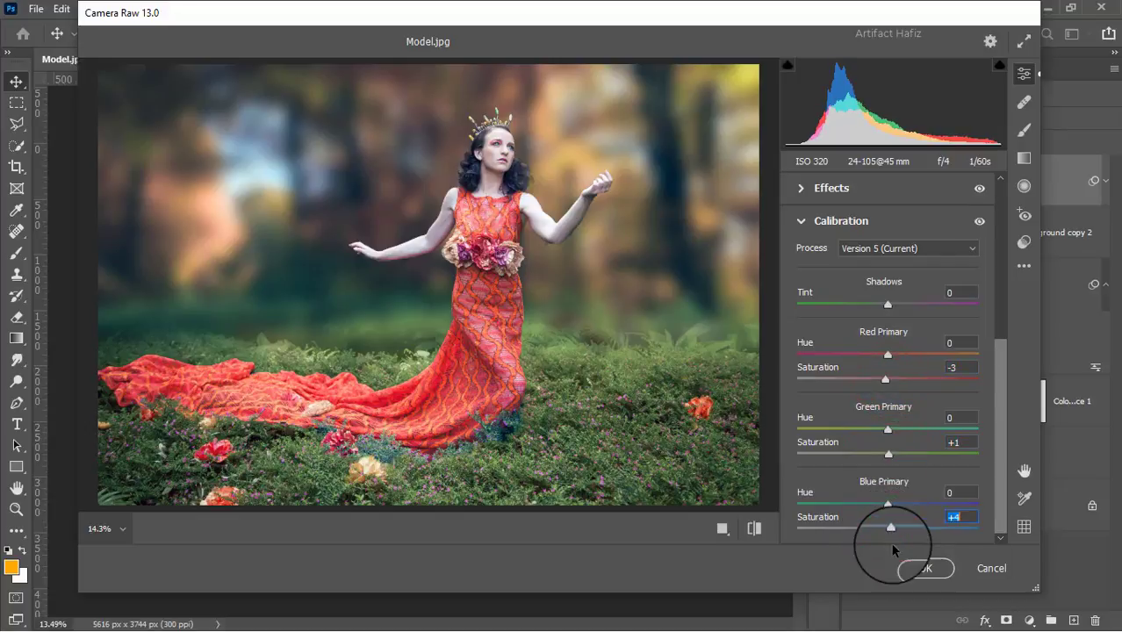
pyautogui.click(919, 567)
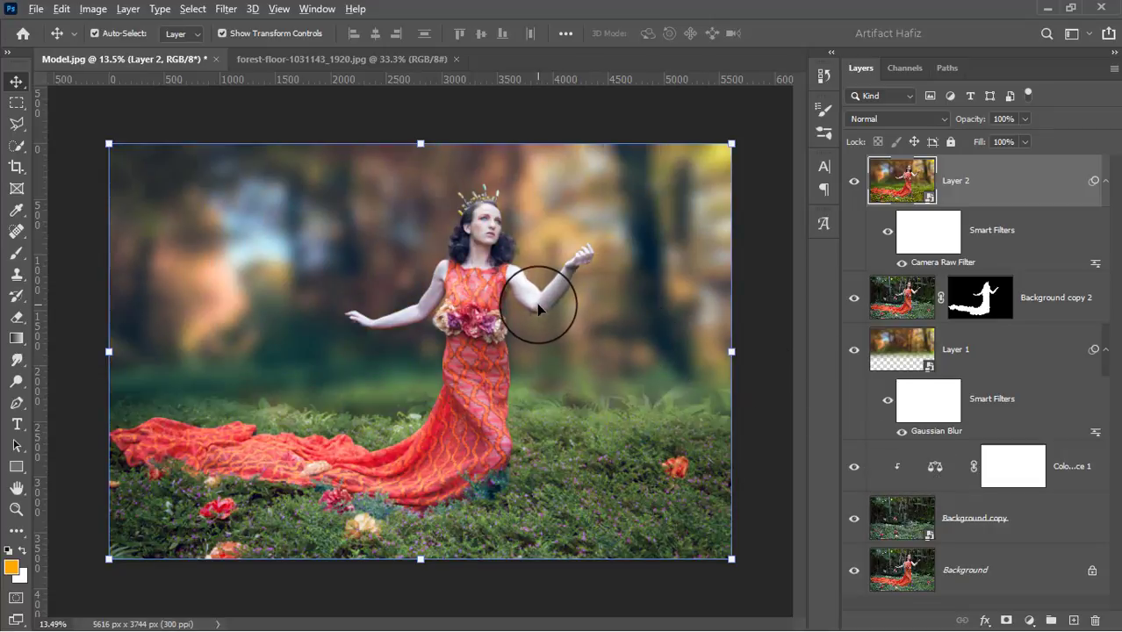
# Stamp all visible layers into a new merged layer above Layer 2.
pyautogui.scroll(1, 538, 301)
pyautogui.scroll(-2, 571, 304)
pyautogui.click(989, 180)
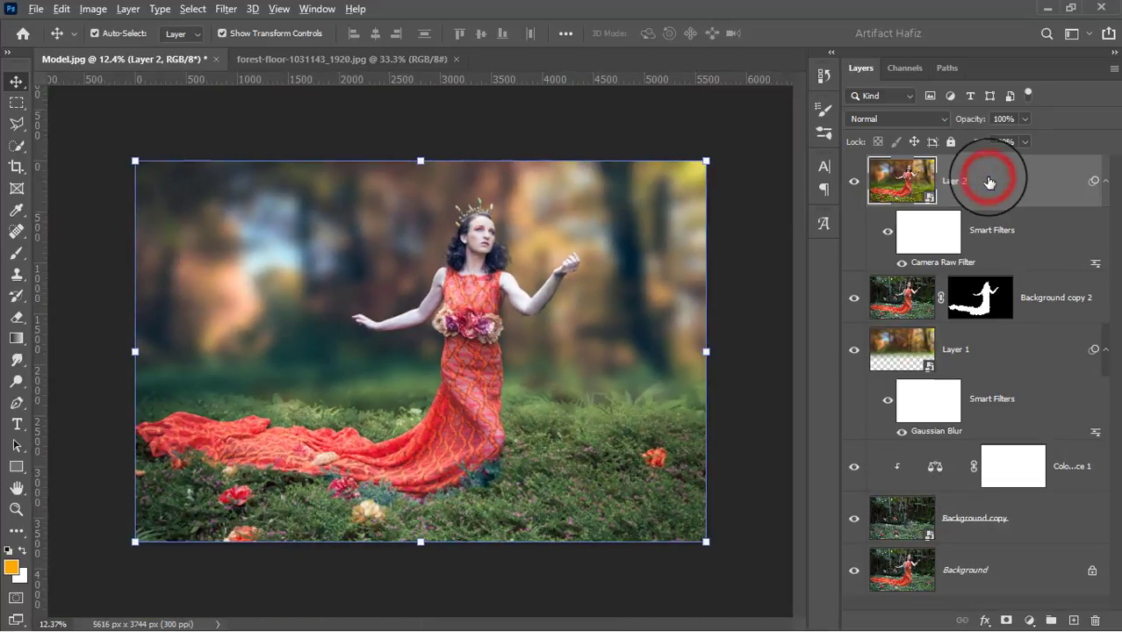
pyautogui.hotkey('ctrl', 'shift', 'alt', 'n')
pyautogui.hotkey('ctrl', 'shift', 'alt', 'e')
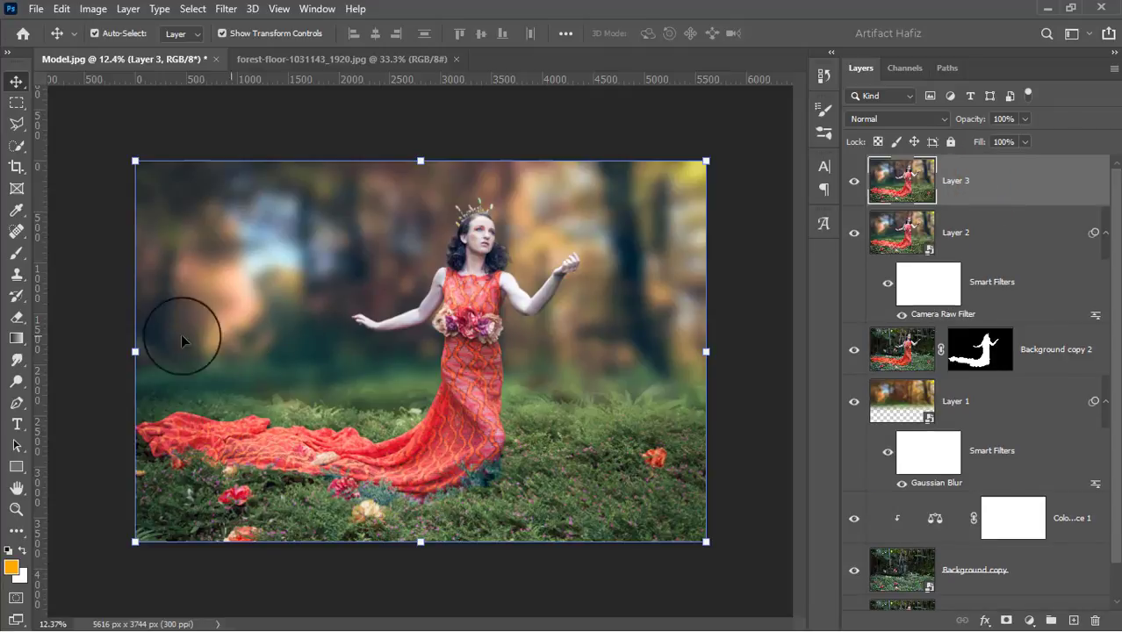
# Clone clean background over the stray strand beneath the elbow of the woman's raised arm, reducing the Clone Stamp brush to 25 px.
pyautogui.click(15, 274)
pyautogui.scroll(3, 546, 321)
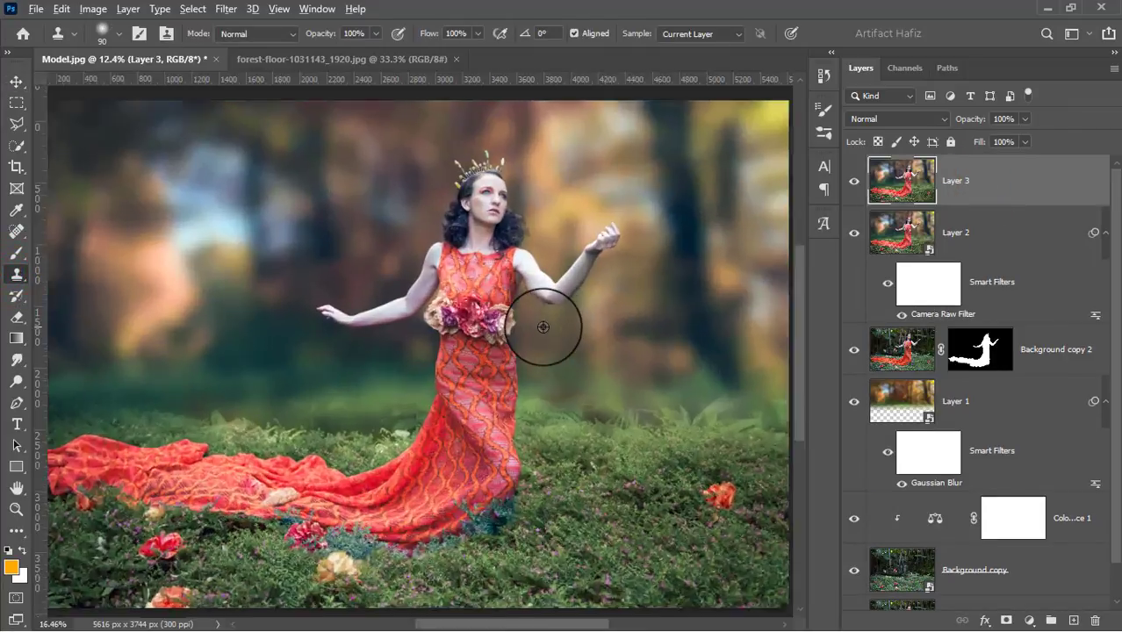
pyautogui.scroll(5, 547, 304)
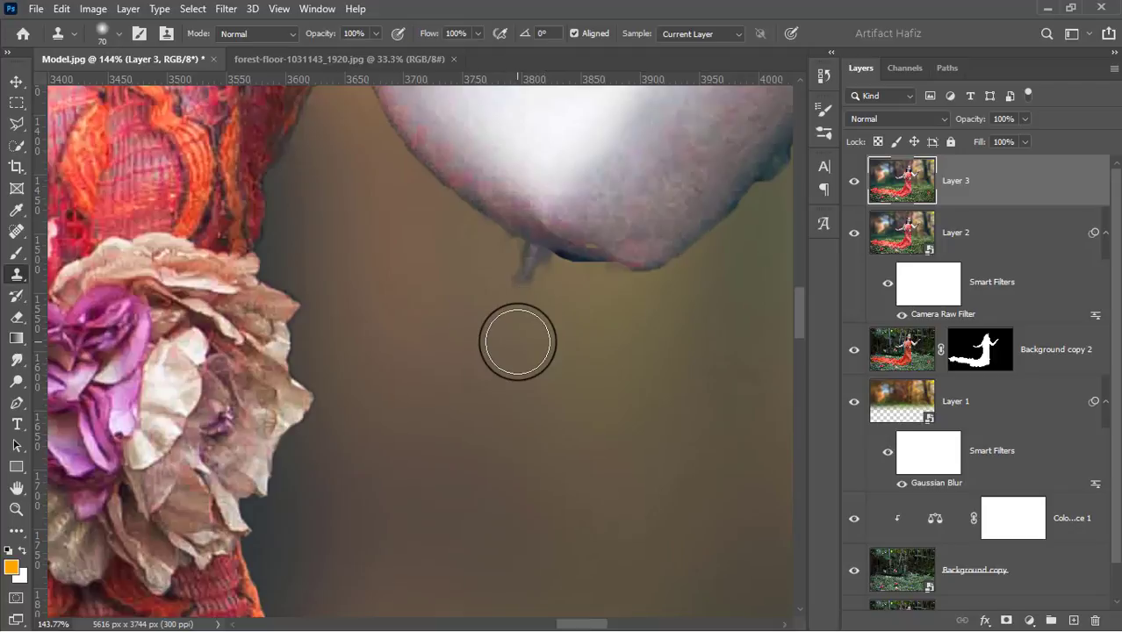
pyautogui.keyDown('alt'); pyautogui.click(518, 341); pyautogui.keyUp('alt')
pyautogui.press('[')
pyautogui.press('[')
pyautogui.press('[')
pyautogui.press('[')
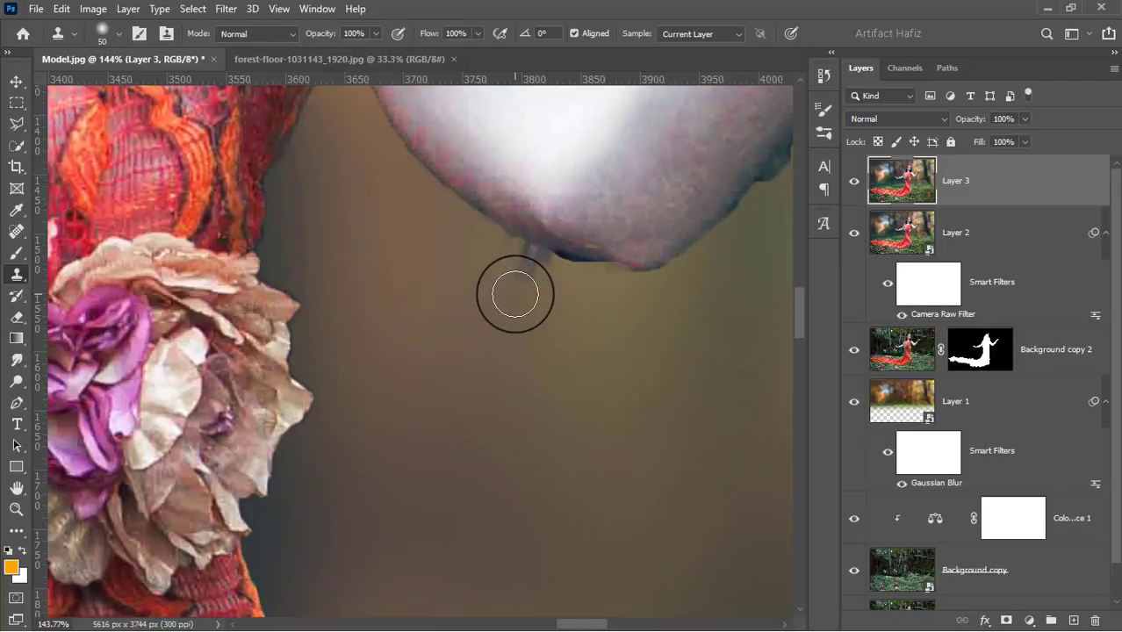
pyautogui.click(510, 261)
pyautogui.click(521, 261)
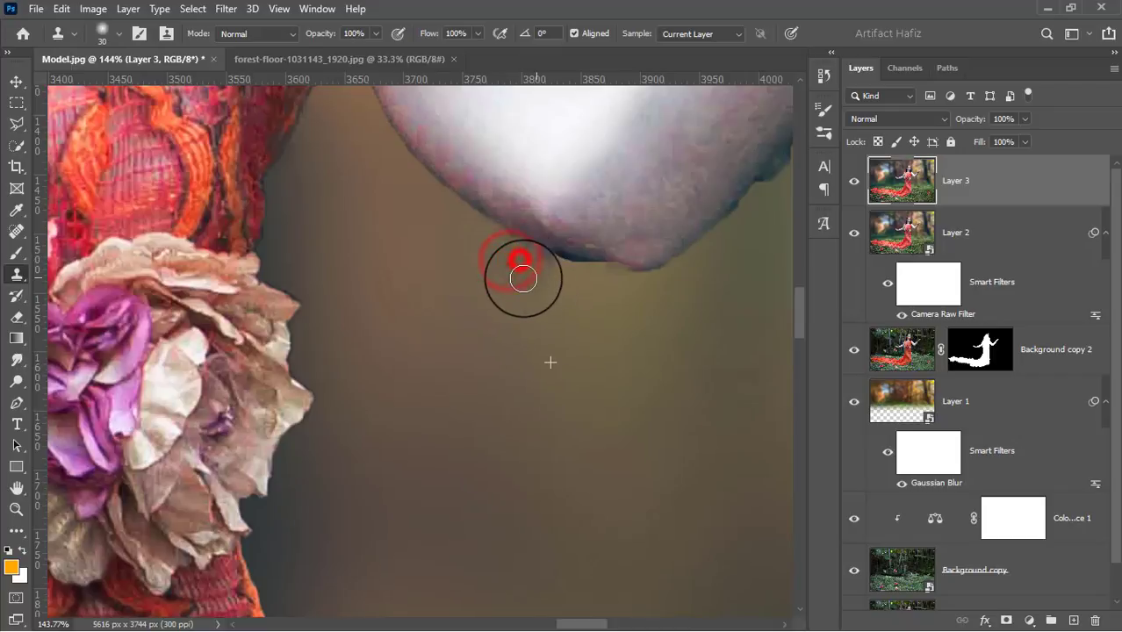
pyautogui.click(517, 281)
pyautogui.press('[')
pyautogui.click(518, 258)
pyautogui.moveTo(530, 265)
pyautogui.mouseDown()
pyautogui.moveTo(550, 285)
pyautogui.moveTo(522, 291)
pyautogui.moveTo(532, 321)
pyautogui.moveTo(579, 363)
pyautogui.mouseUp()
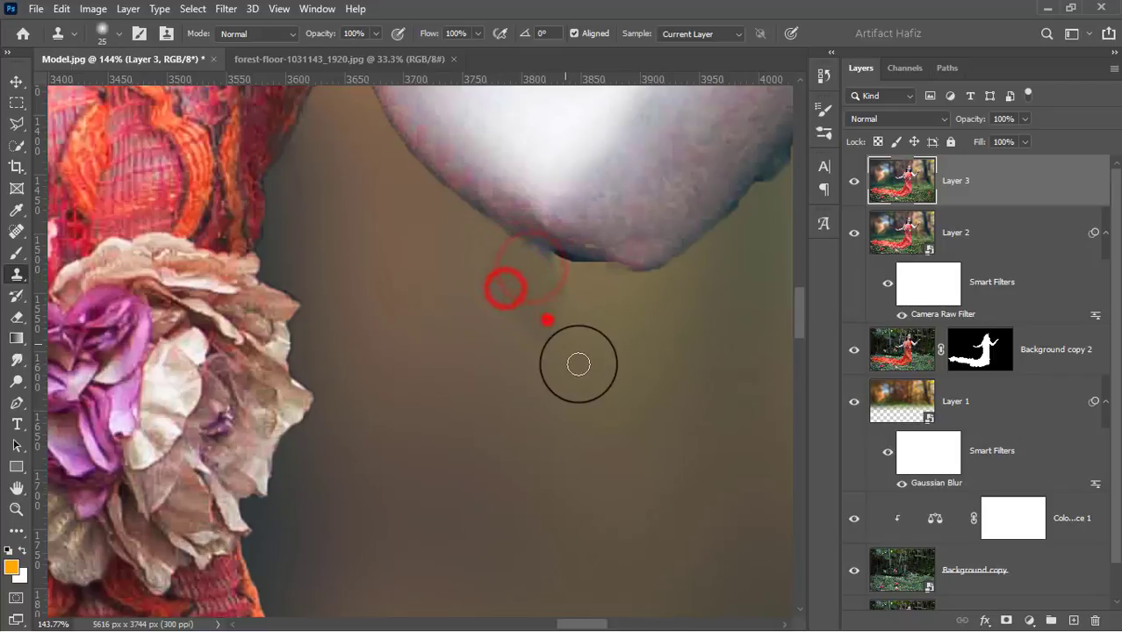
# Enlarge the Clone Stamp brush to 35 px and clone clean background over the dark smudges beneath the woman's raised-arm elbow.
pyautogui.click(456, 310)
pyautogui.click(476, 287)
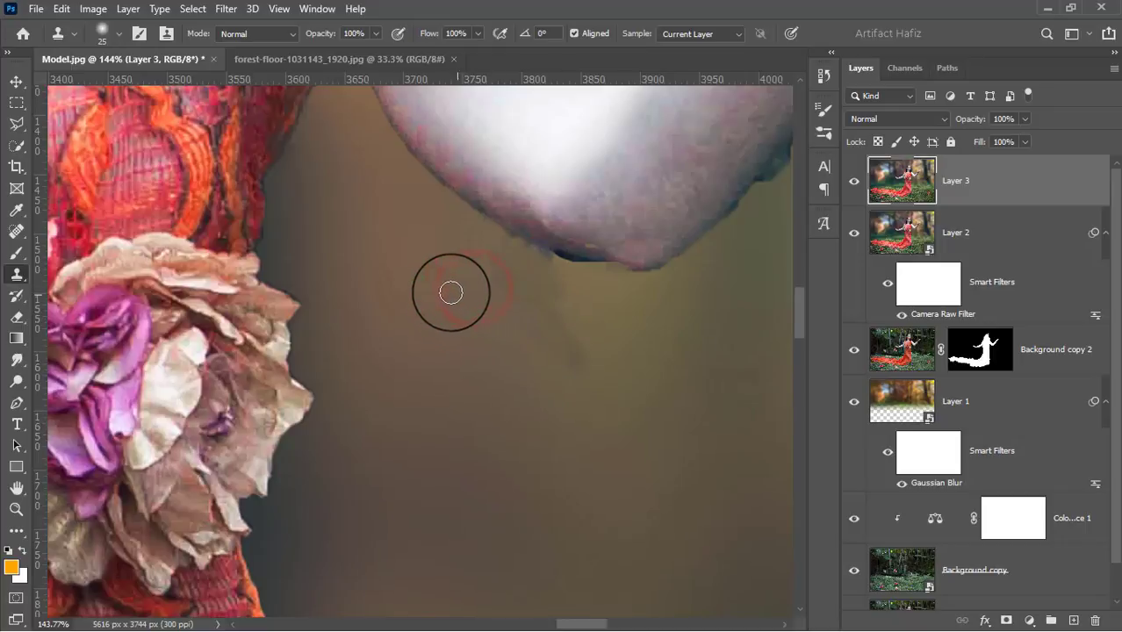
pyautogui.press(']')
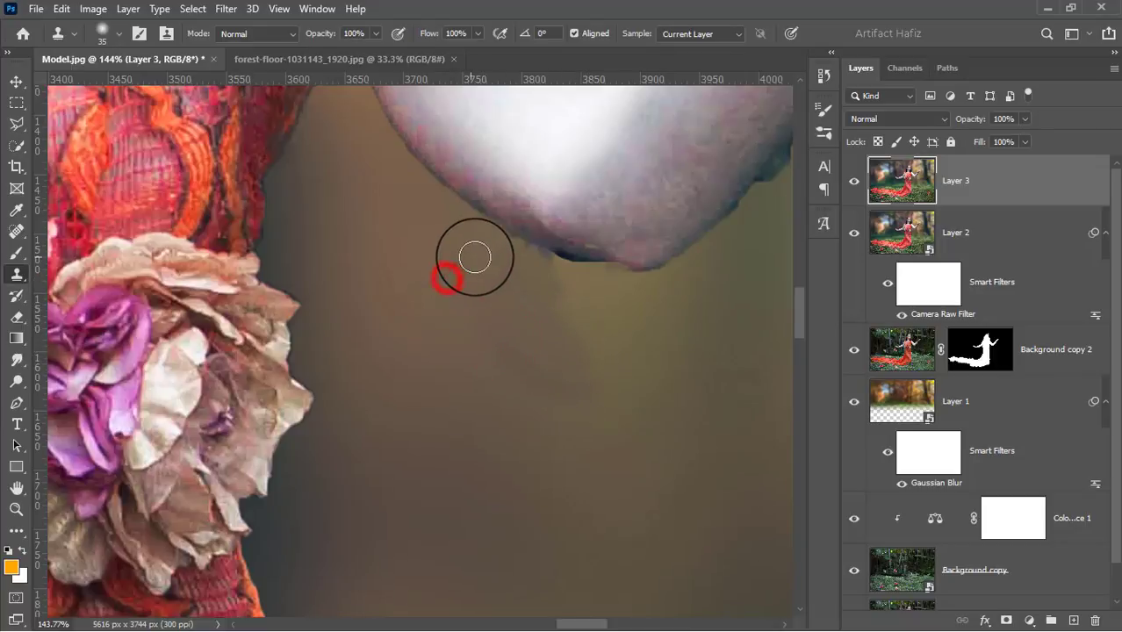
pyautogui.keyDown('alt'); pyautogui.click(645, 314); pyautogui.keyUp('alt')
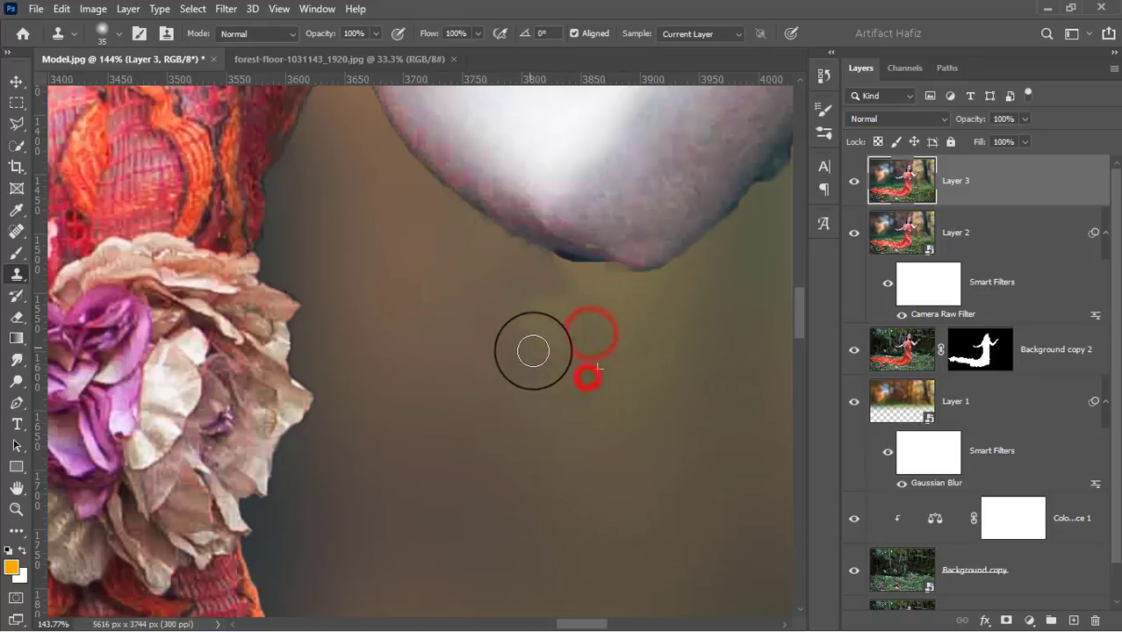
pyautogui.moveTo(533, 351); pyautogui.dragTo(549, 323)
pyautogui.click(619, 315)
pyautogui.click(598, 322)
pyautogui.click(586, 334)
pyautogui.click(574, 345)
pyautogui.click(592, 390)
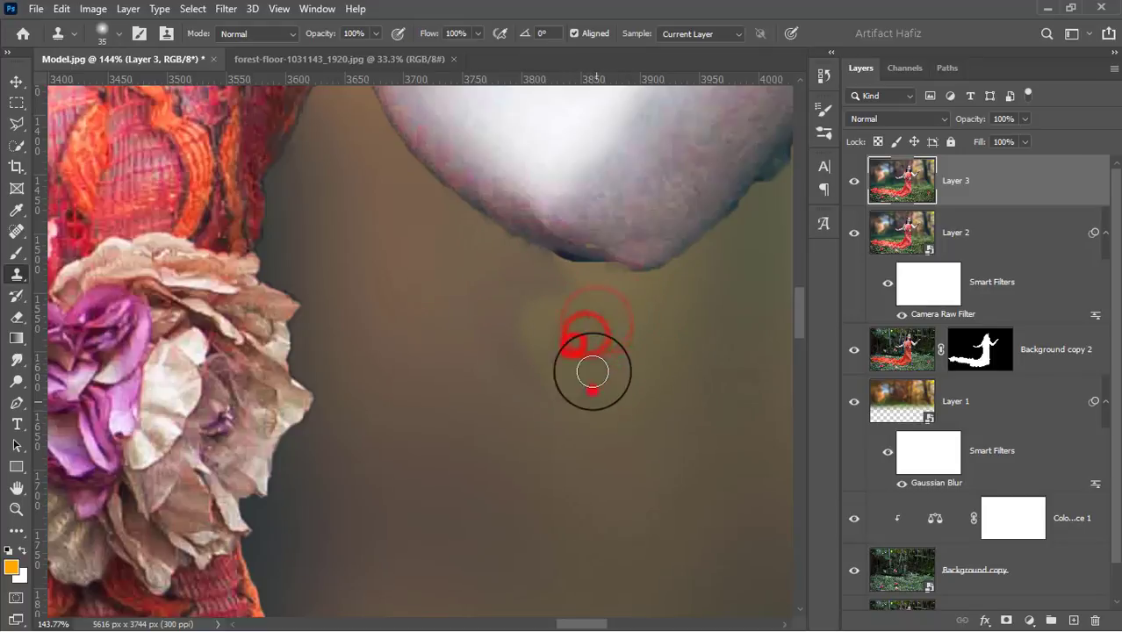
pyautogui.click(597, 350)
pyautogui.click(557, 359)
pyautogui.click(569, 322)
pyautogui.click(537, 390)
pyautogui.click(521, 351)
pyautogui.click(506, 332)
pyautogui.click(500, 310)
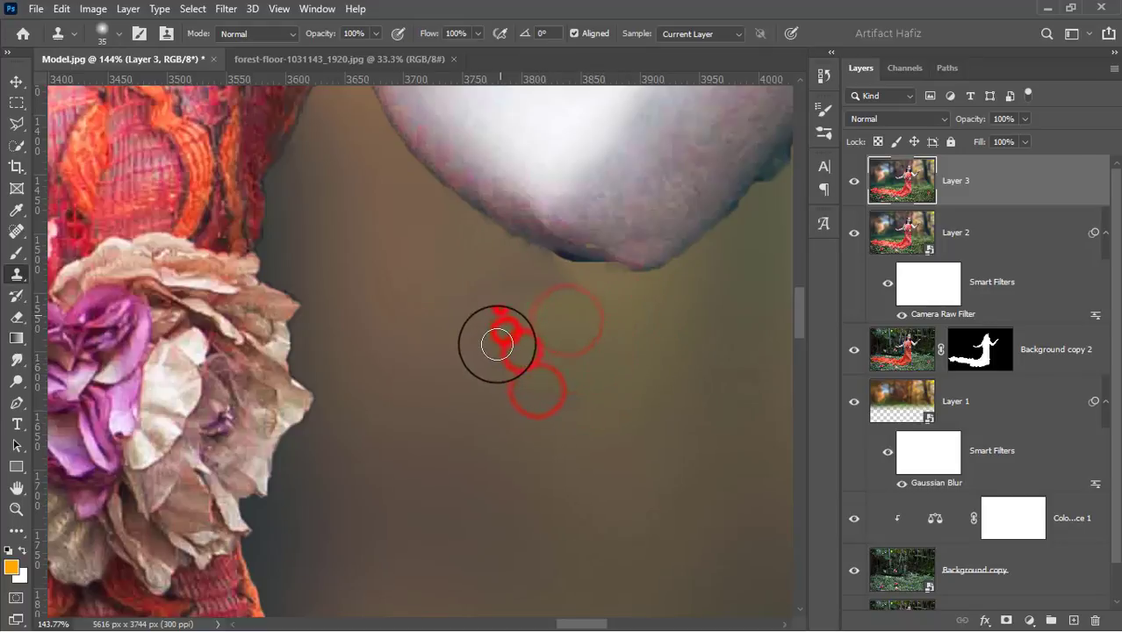
pyautogui.click(498, 312)
pyautogui.click(561, 287)
pyautogui.click(531, 300)
# Hide Layer 3 and compare the full composite with the original photo by isolating the Background layer and restoring the other layers' visibility.
pyautogui.scroll(-5, 610, 354)
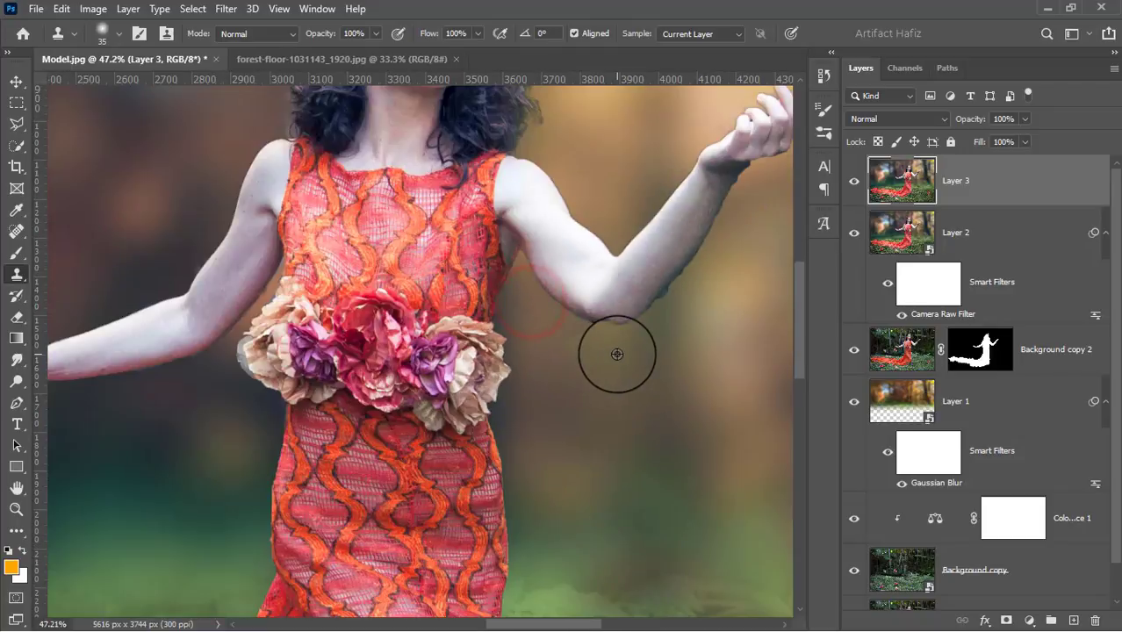
pyautogui.scroll(-5, 619, 355)
pyautogui.scroll(1, 614, 290)
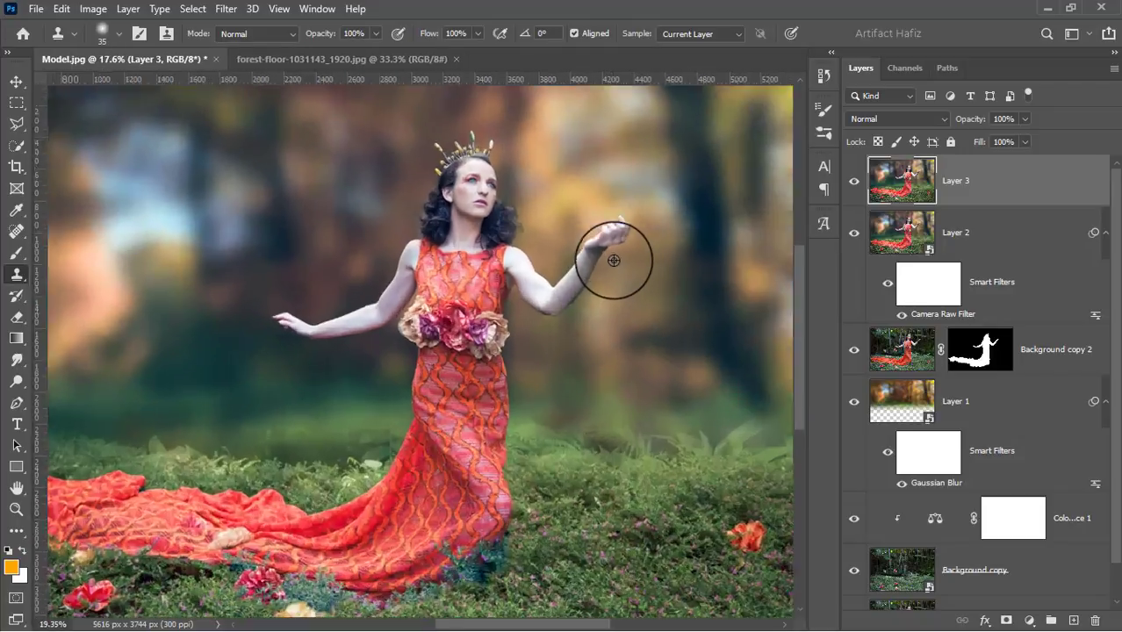
pyautogui.scroll(5, 614, 260)
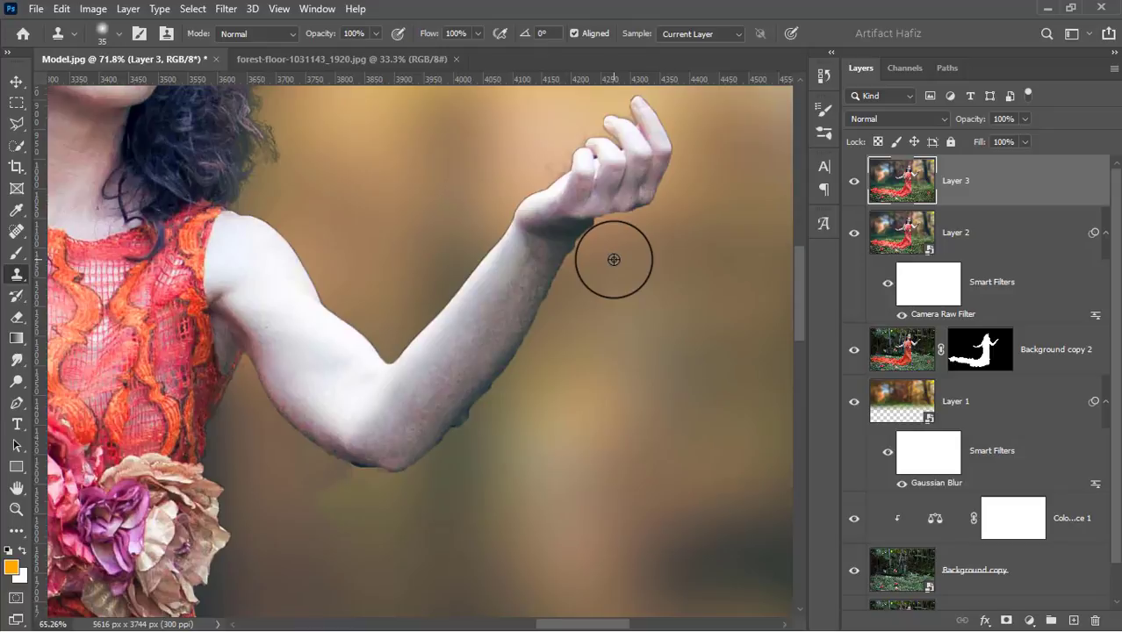
pyautogui.scroll(-6, 614, 260)
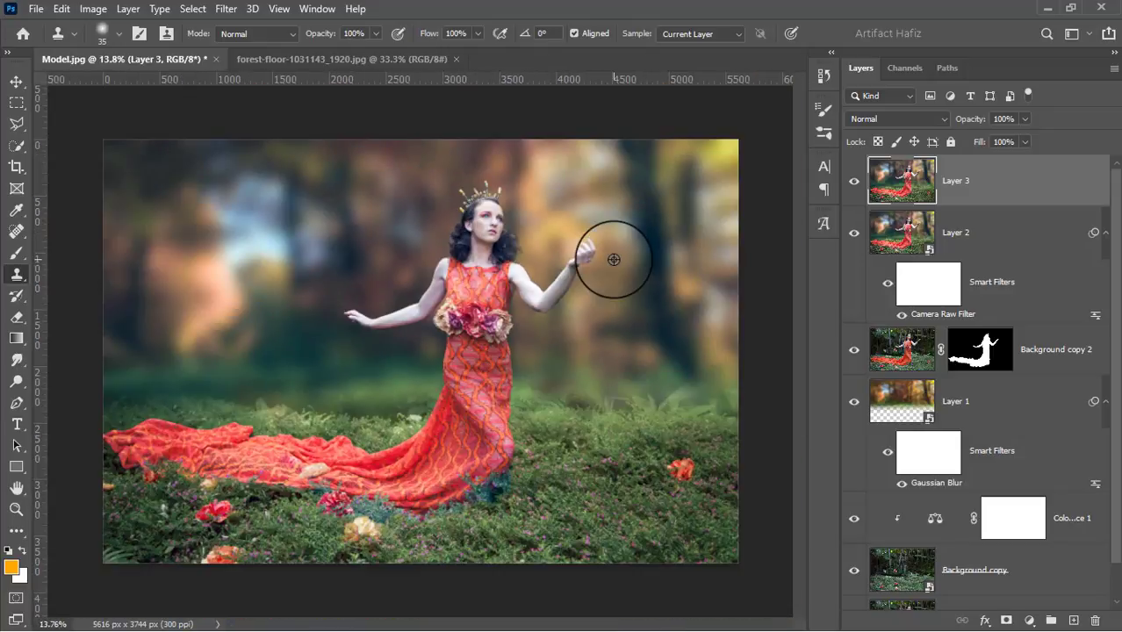
pyautogui.hotkey('ctrl', '-')
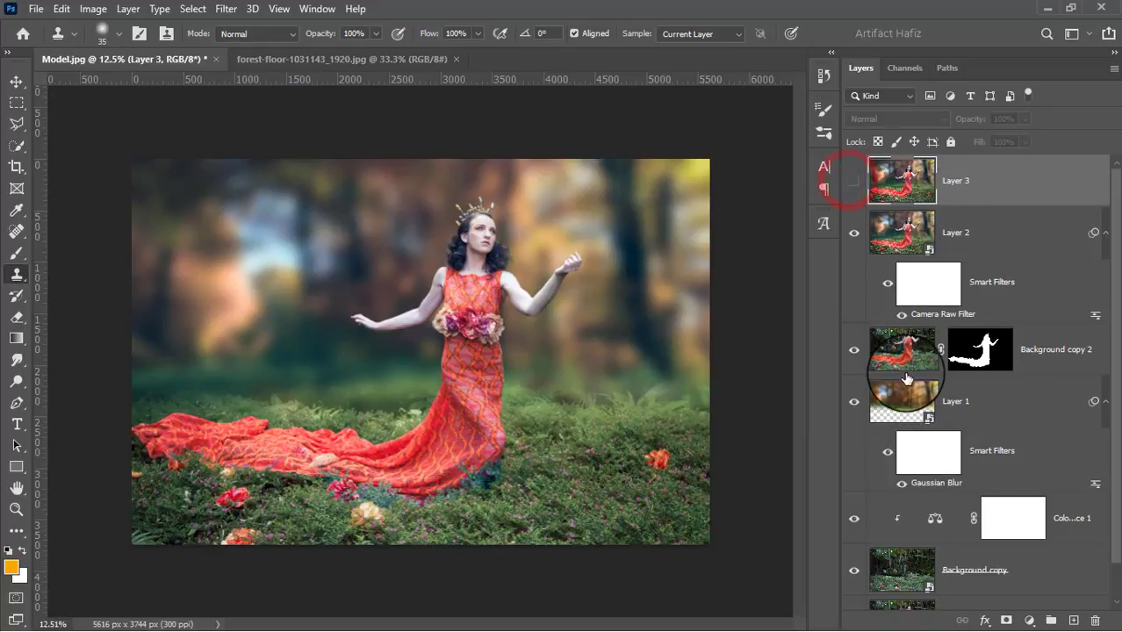
pyautogui.scroll(-1, 904, 413)
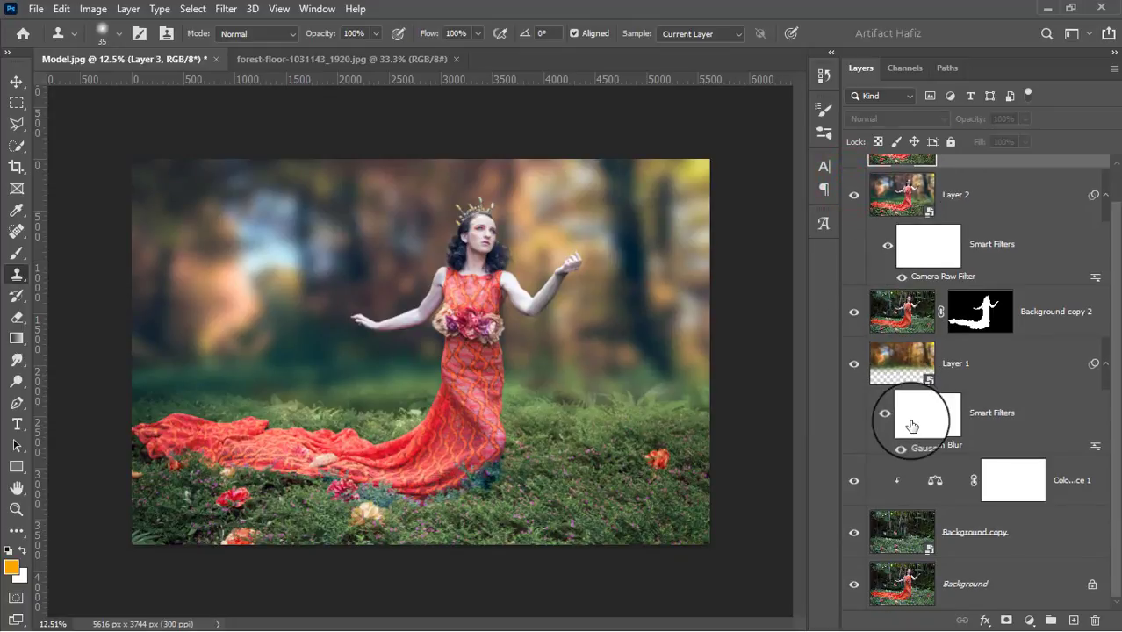
pyautogui.keyDown('alt'); pyautogui.click(852, 590); pyautogui.keyUp('alt')
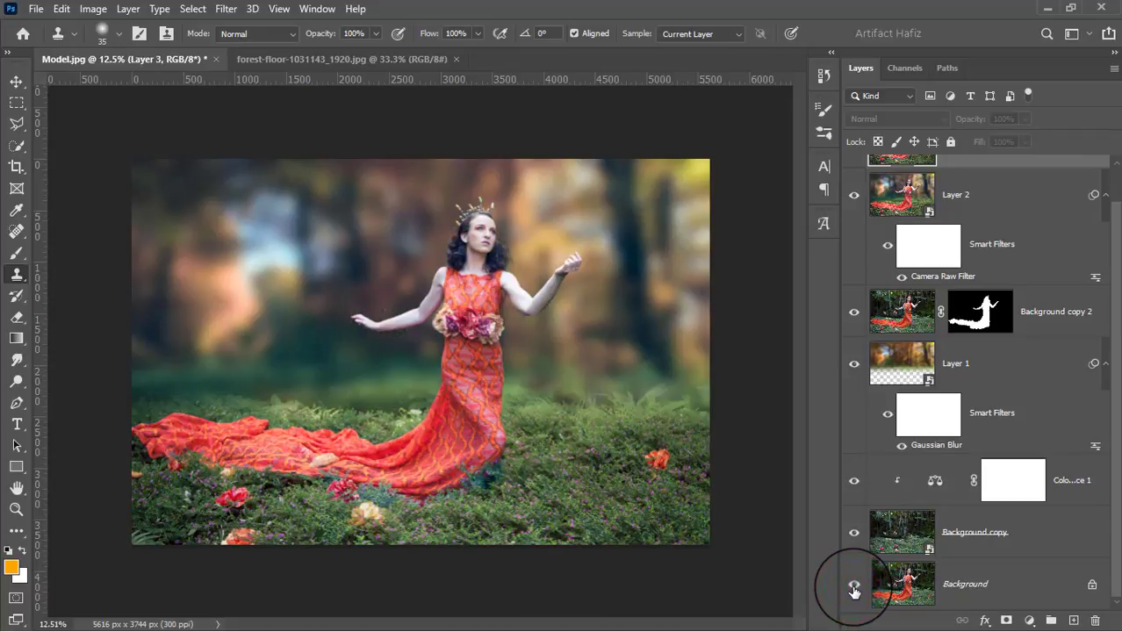
pyautogui.keyDown('alt'); pyautogui.click(853, 590); pyautogui.keyUp('alt')
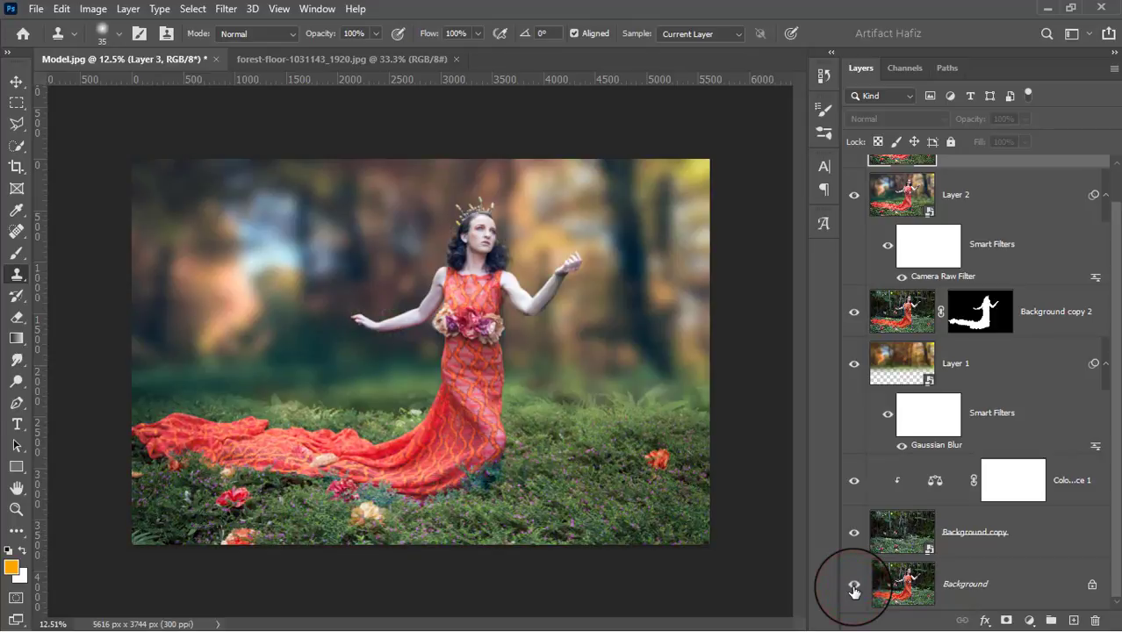